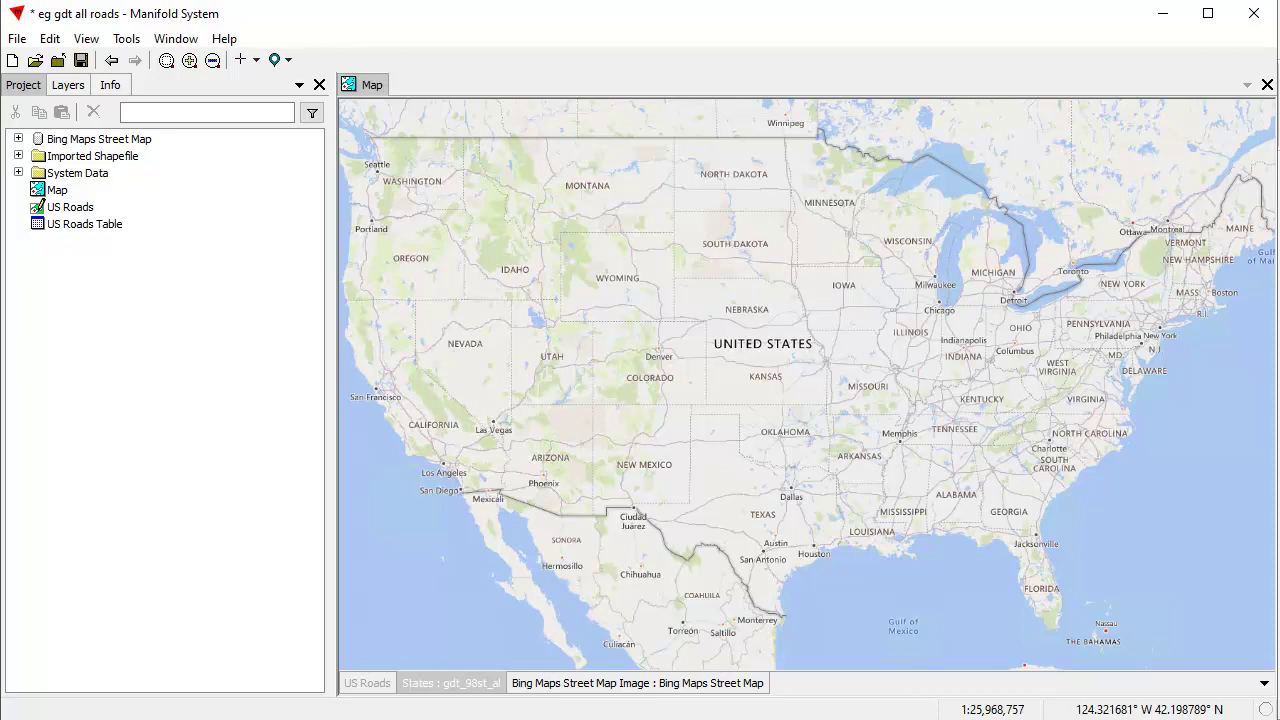
# Toggle the Bing street basemap off and back on, then bring up the map's layer list.
pyautogui.keyDown('ctrl'); pyautogui.click(636, 688); pyautogui.keyUp('ctrl')
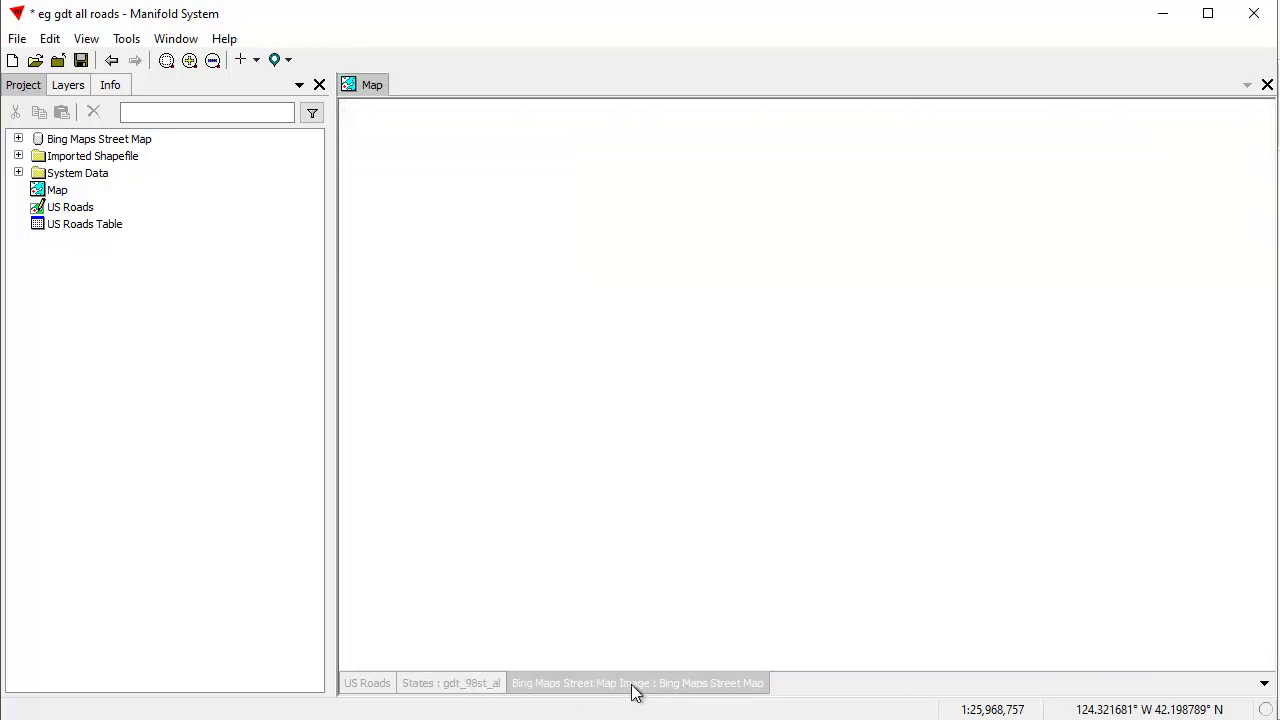
pyautogui.keyDown('ctrl'); pyautogui.click(648, 688); pyautogui.keyUp('ctrl')
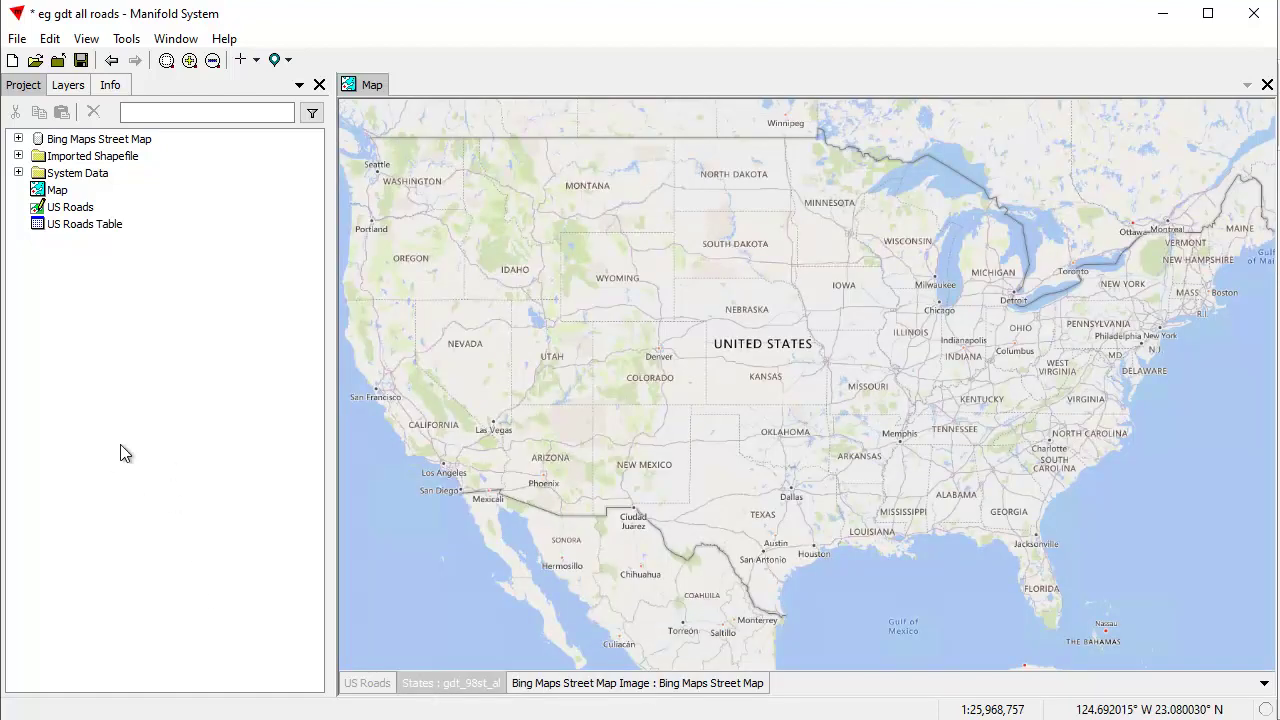
pyautogui.click(68, 86)
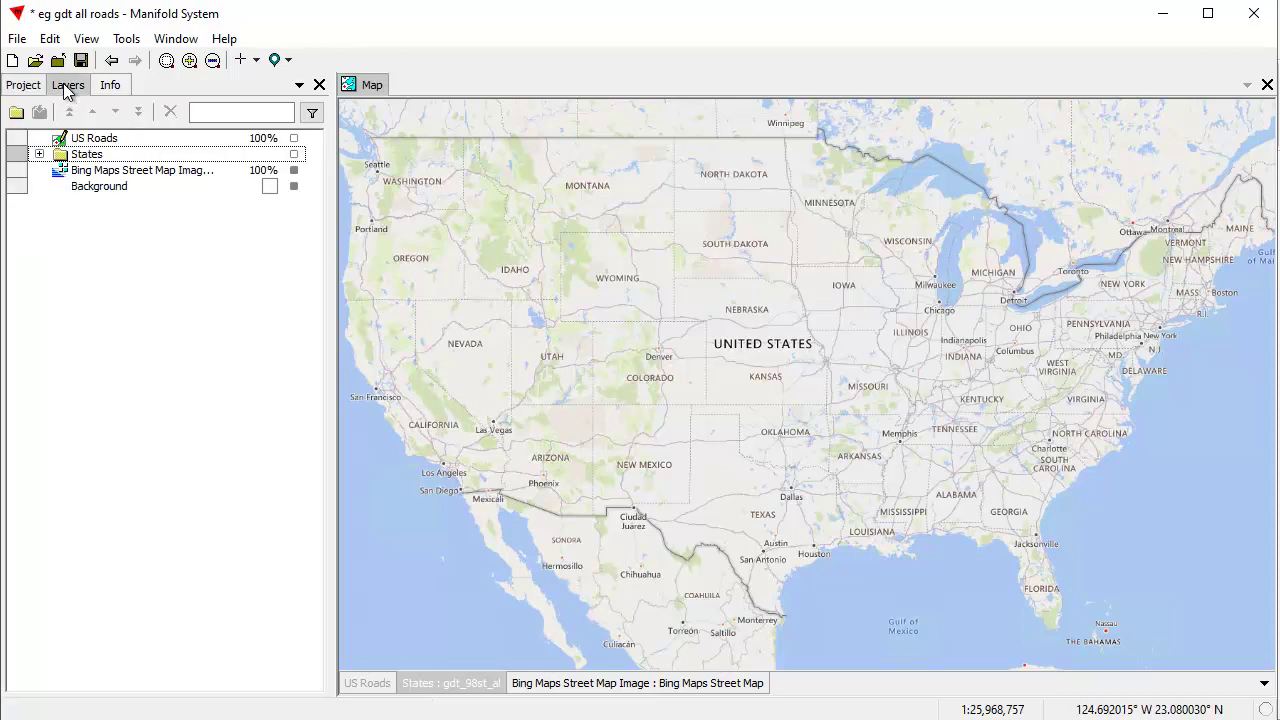
pyautogui.click(383, 688)
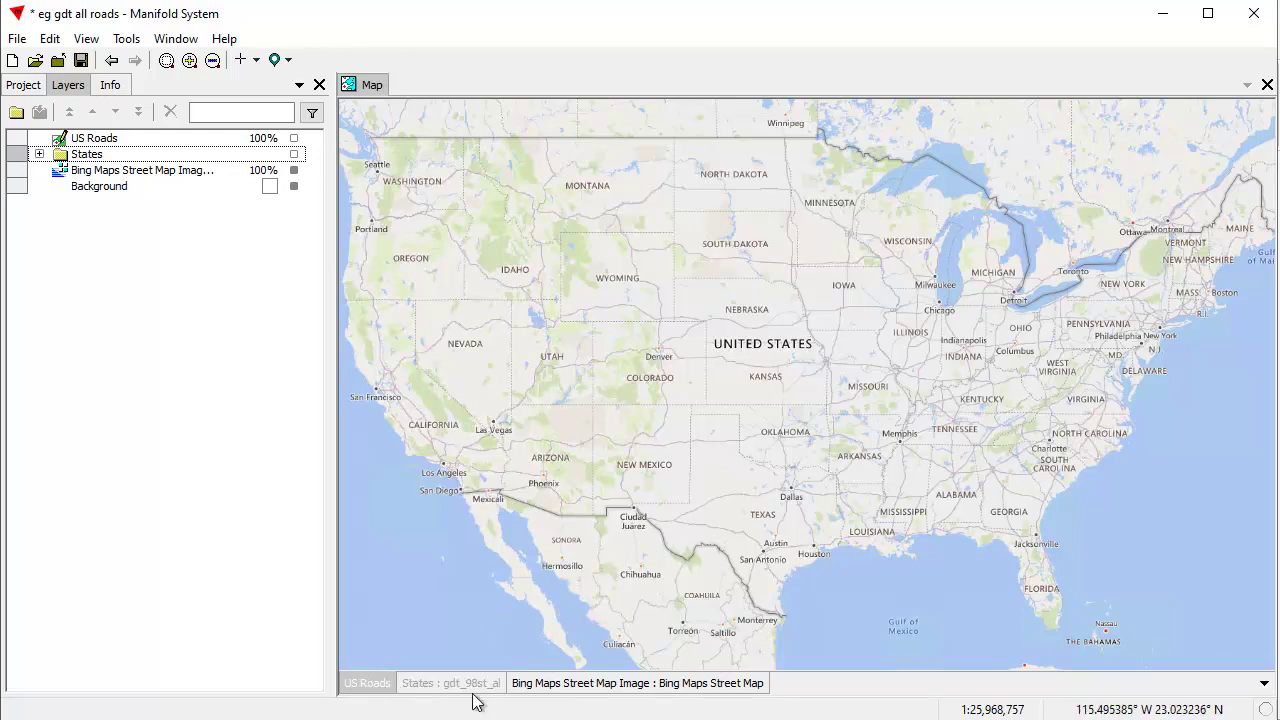
pyautogui.click(110, 87)
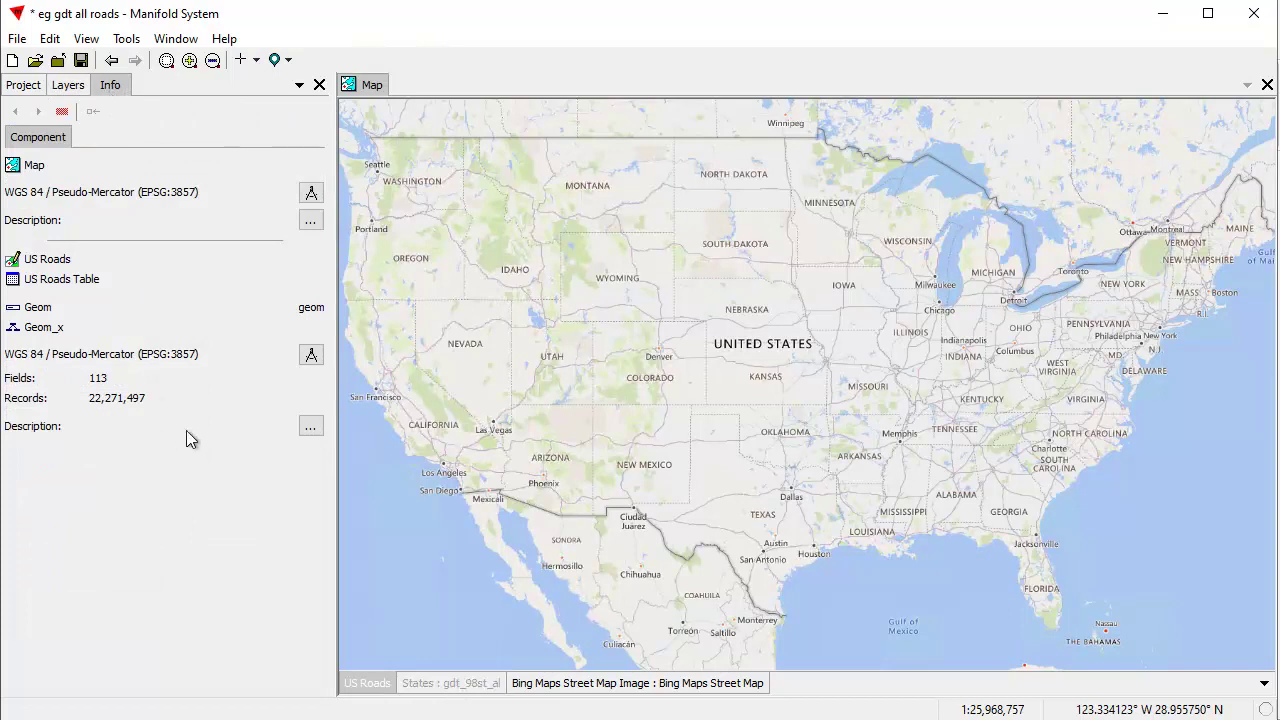
pyautogui.click(66, 86)
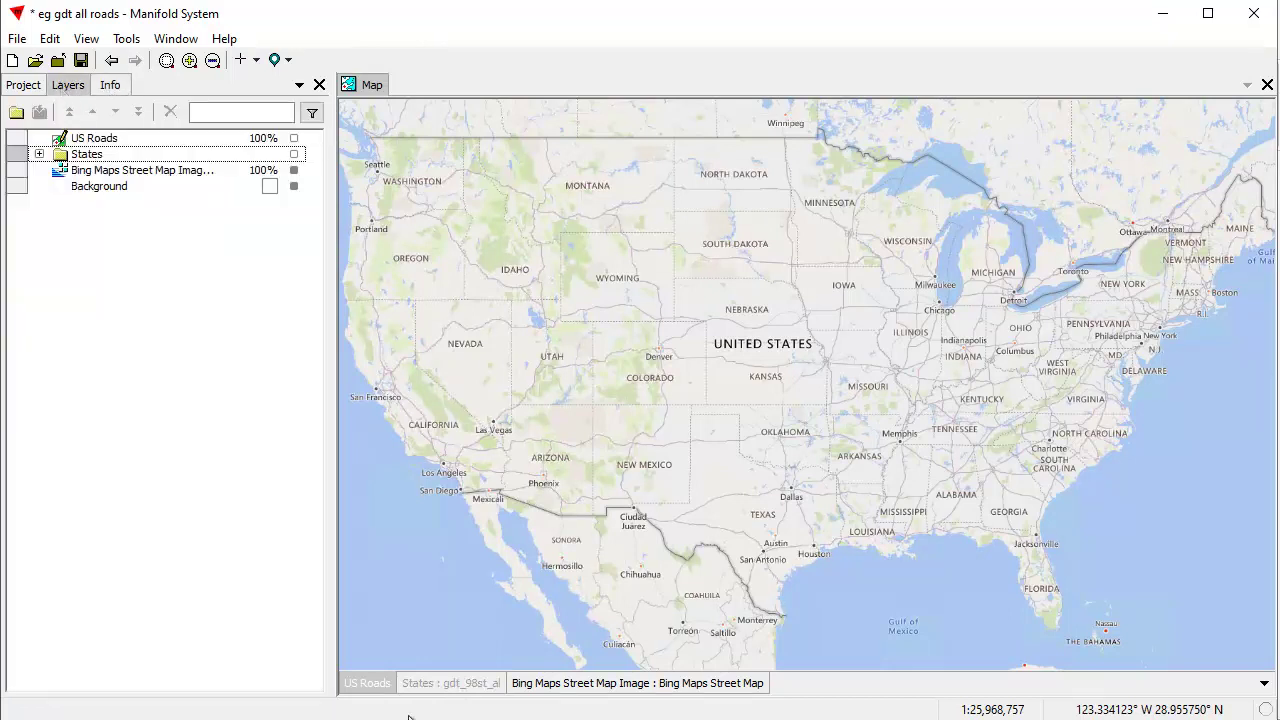
pyautogui.click(450, 683)
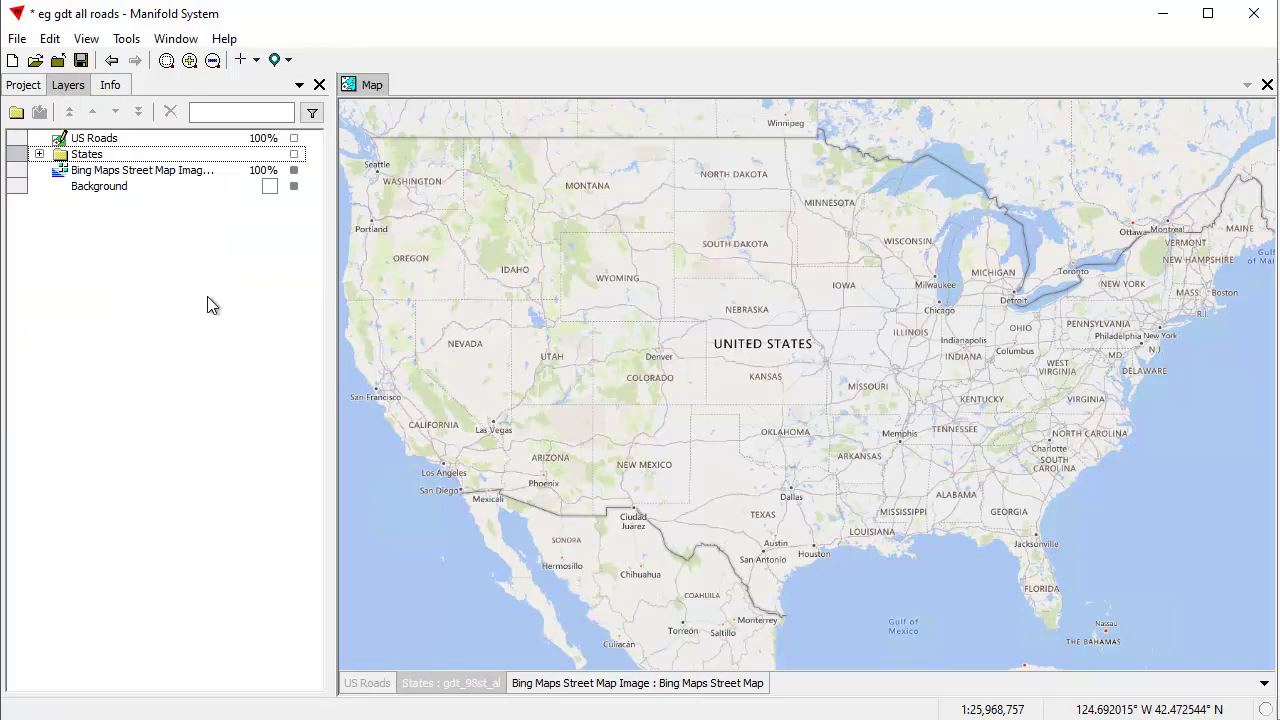
pyautogui.click(39, 155)
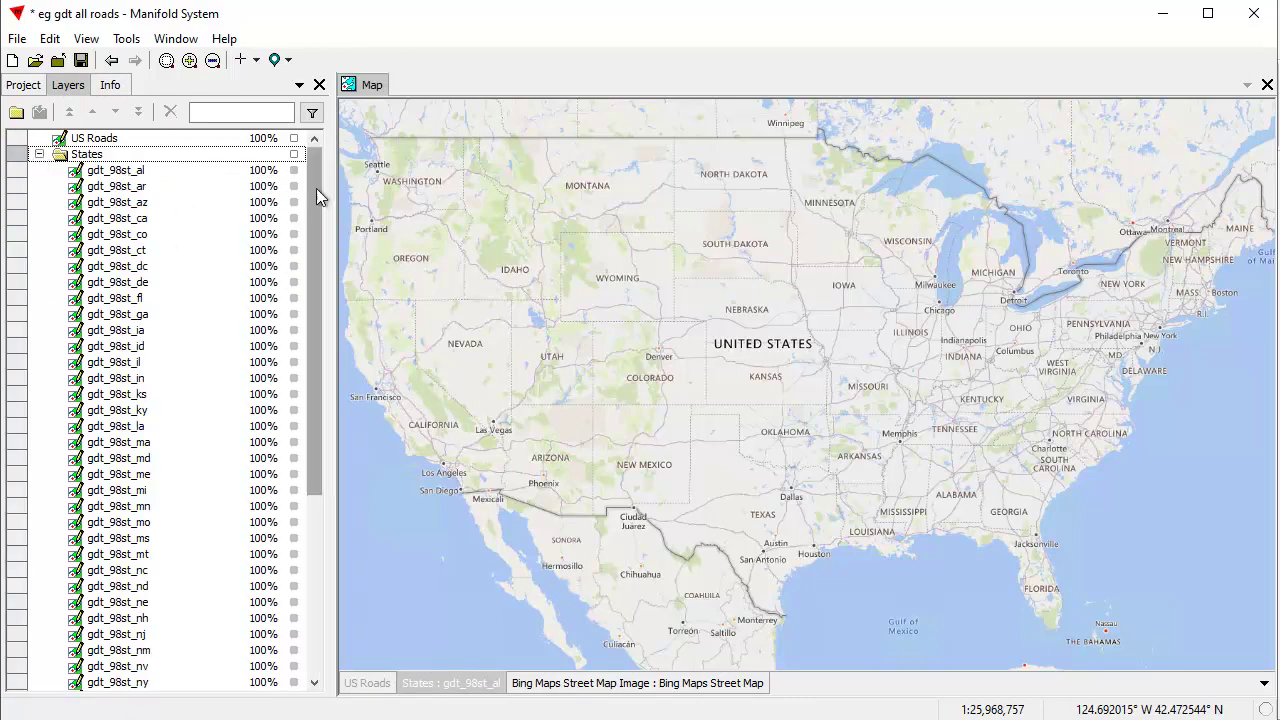
pyautogui.moveTo(312, 195); pyautogui.dragTo(352, 440)
pyautogui.moveTo(334, 505); pyautogui.dragTo(300, 280)
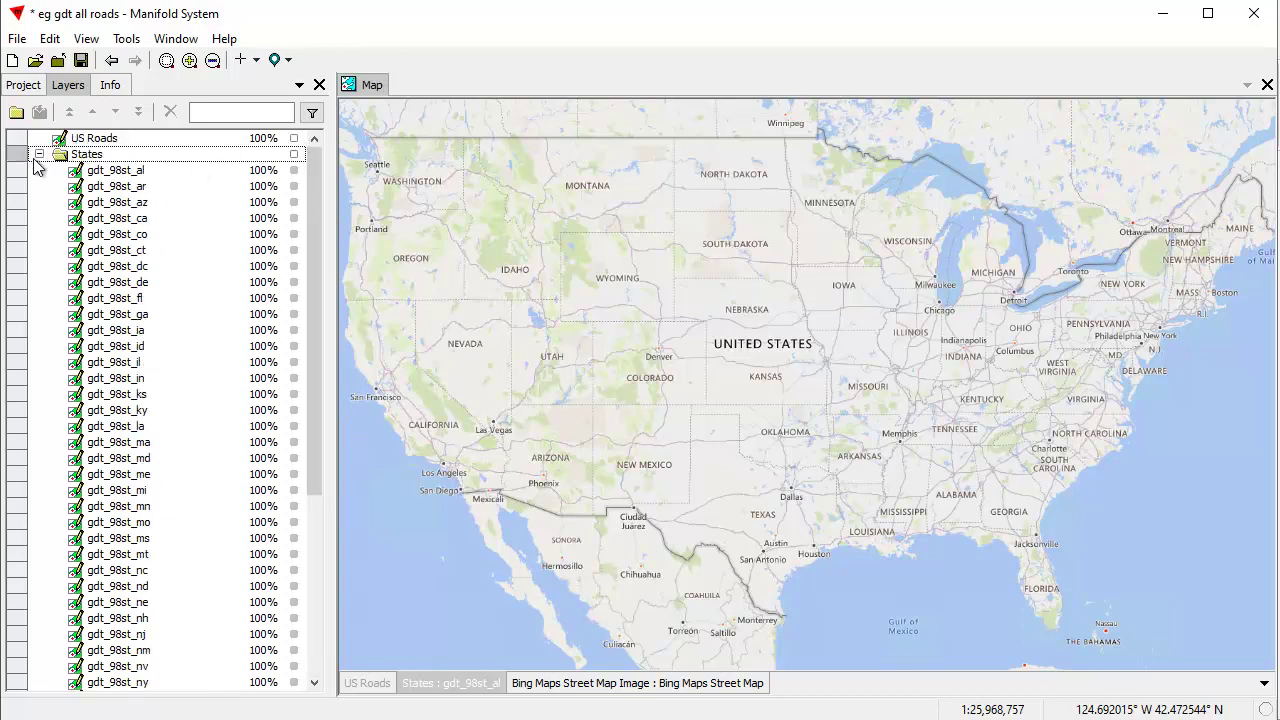
pyautogui.click(38, 155)
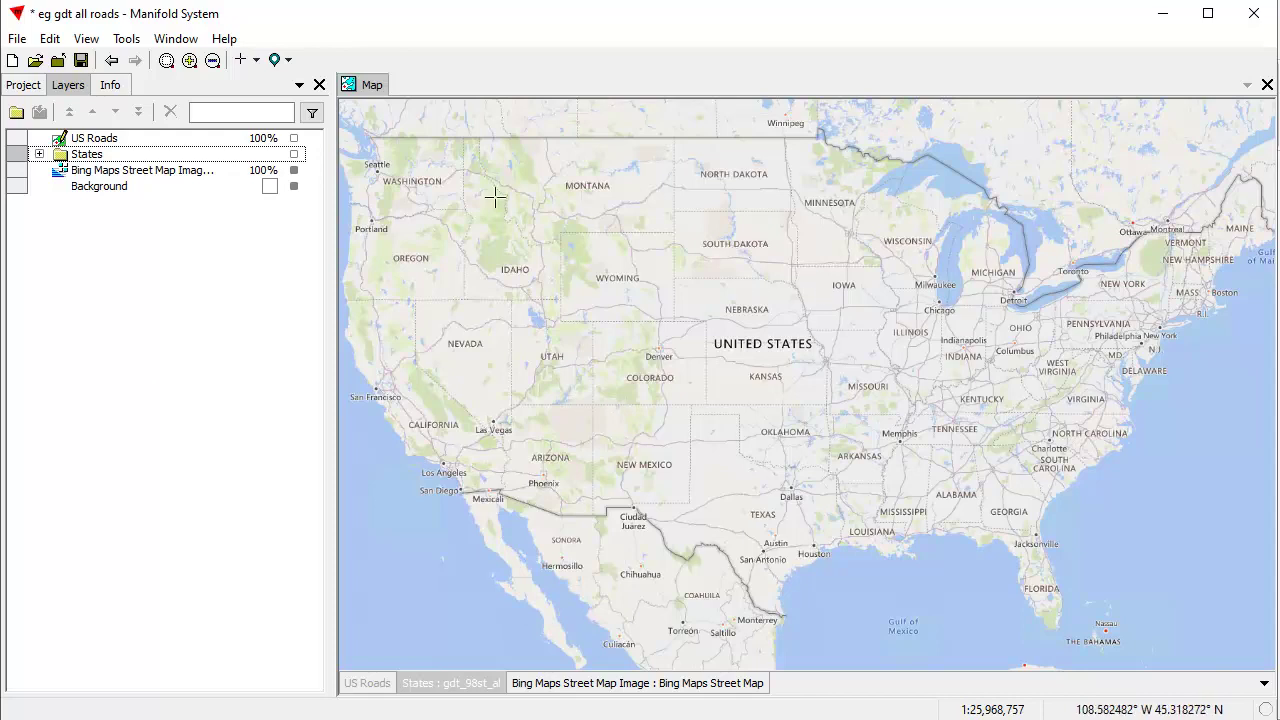
# Turn on the coloured States layer and zoom in to explore Manhattan's roads.
pyautogui.click(294, 154)
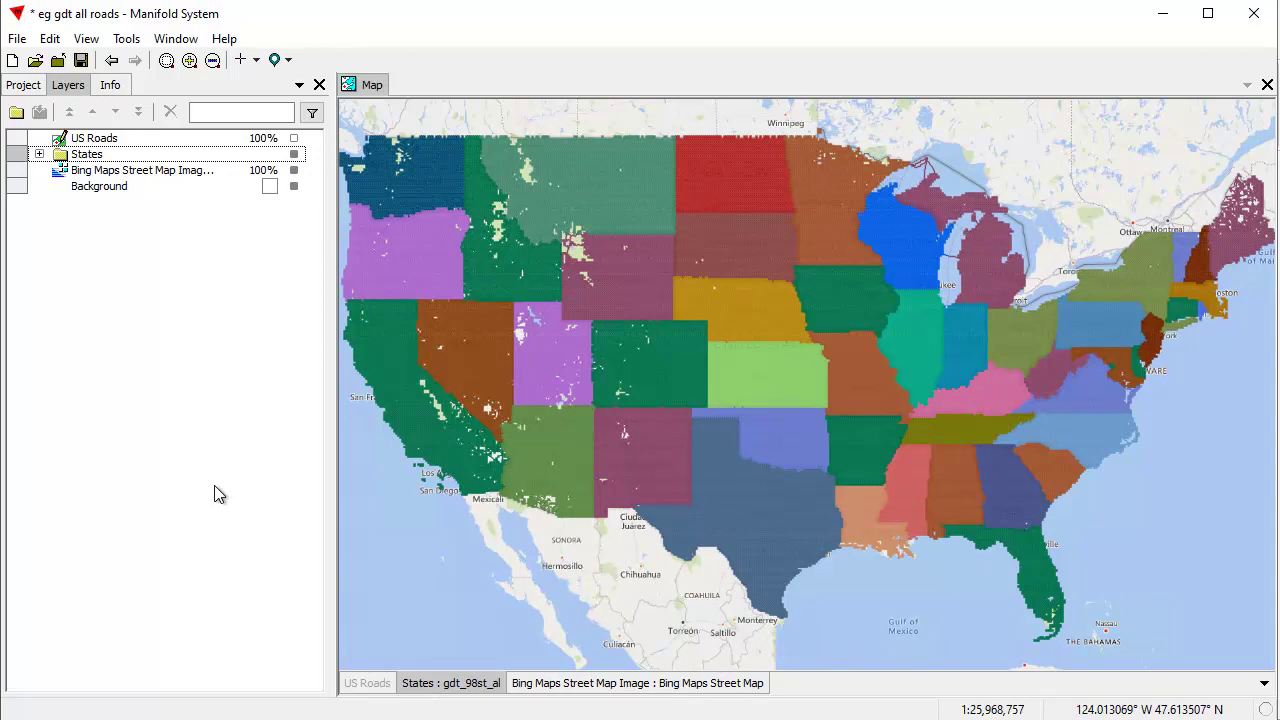
pyautogui.scroll(5, 1168, 326)
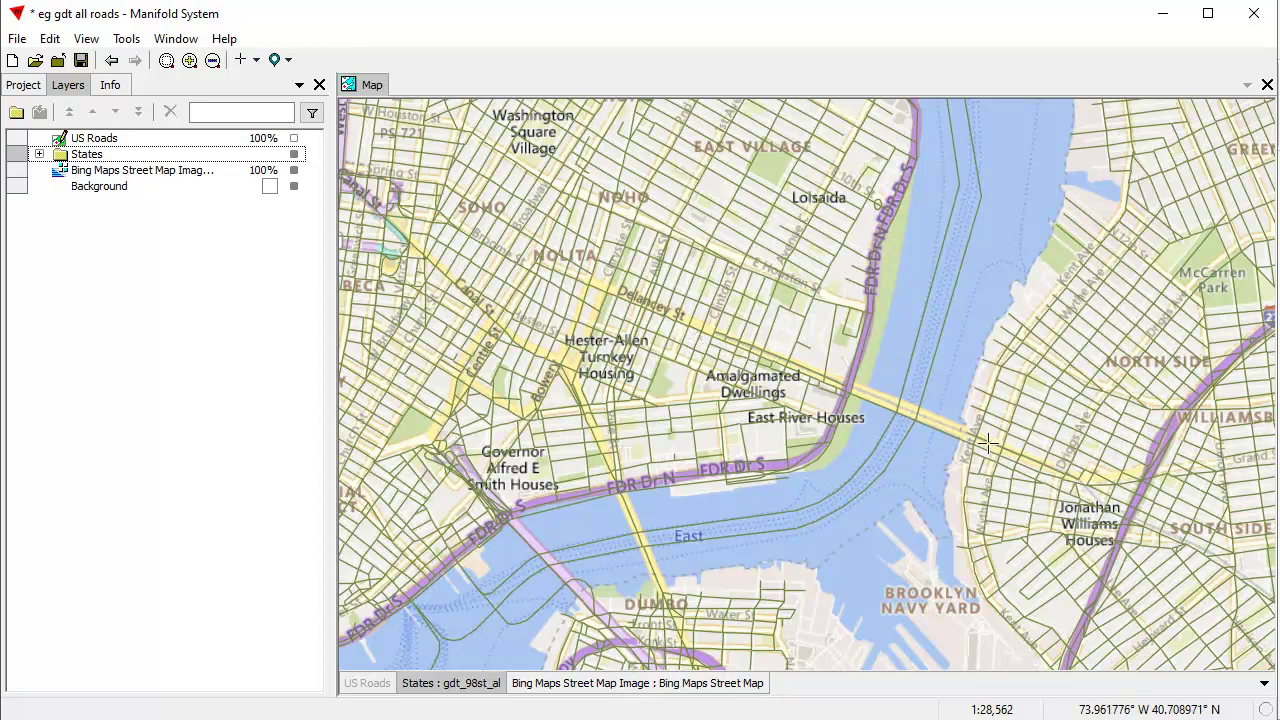
pyautogui.moveTo(987, 443); pyautogui.dragTo(543, 140)
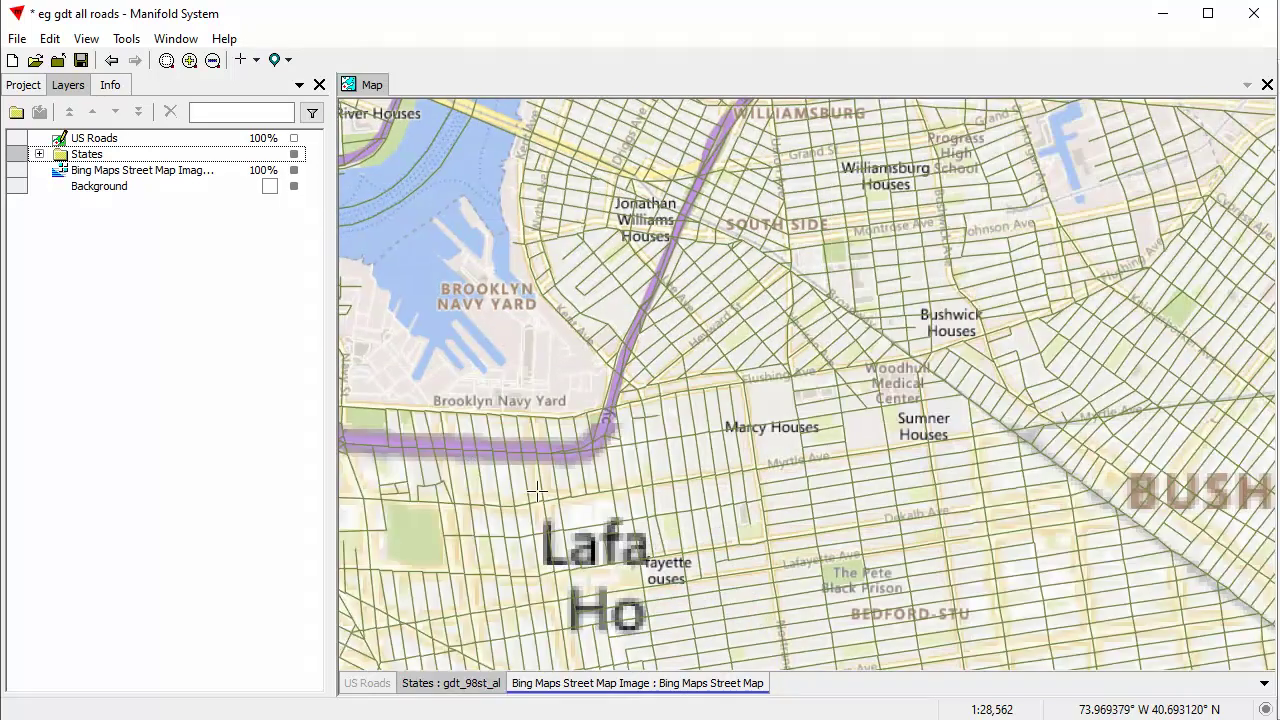
pyautogui.moveTo(479, 450); pyautogui.dragTo(1202, 368)
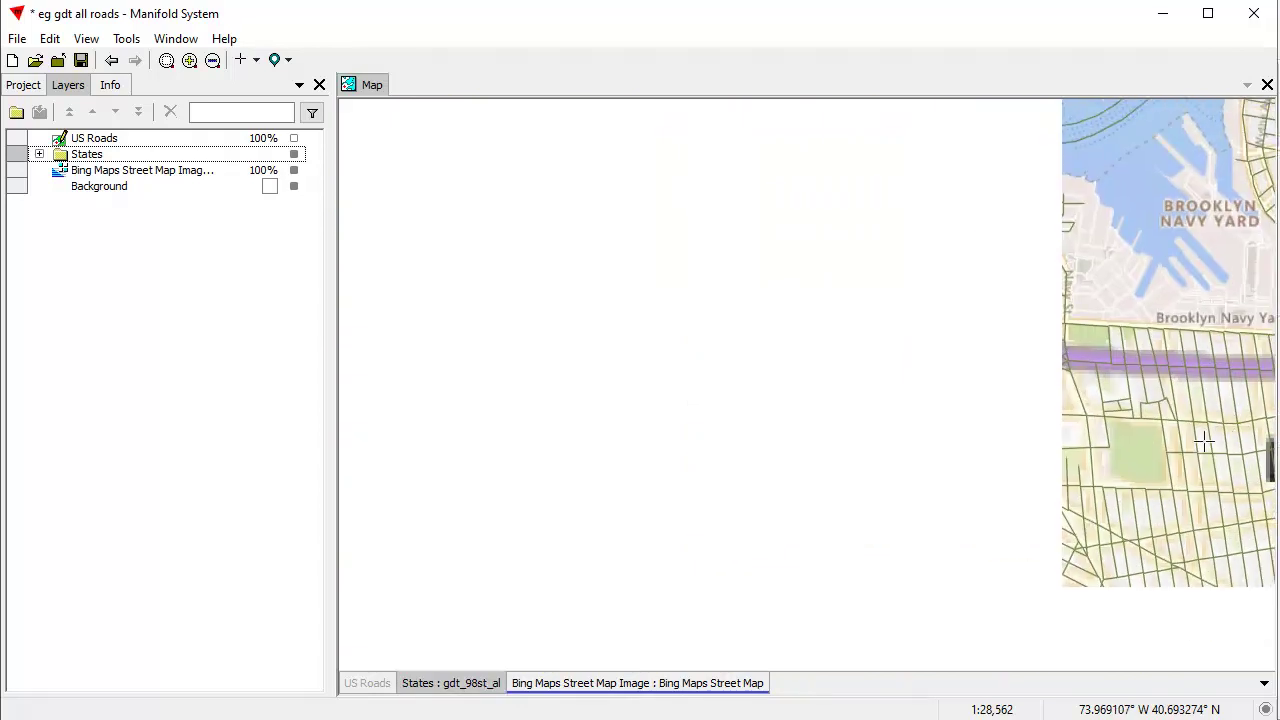
# Pan across New Jersey down to its southern part, then return to the whole-country view.
pyautogui.scroll(-5, 826, 380)
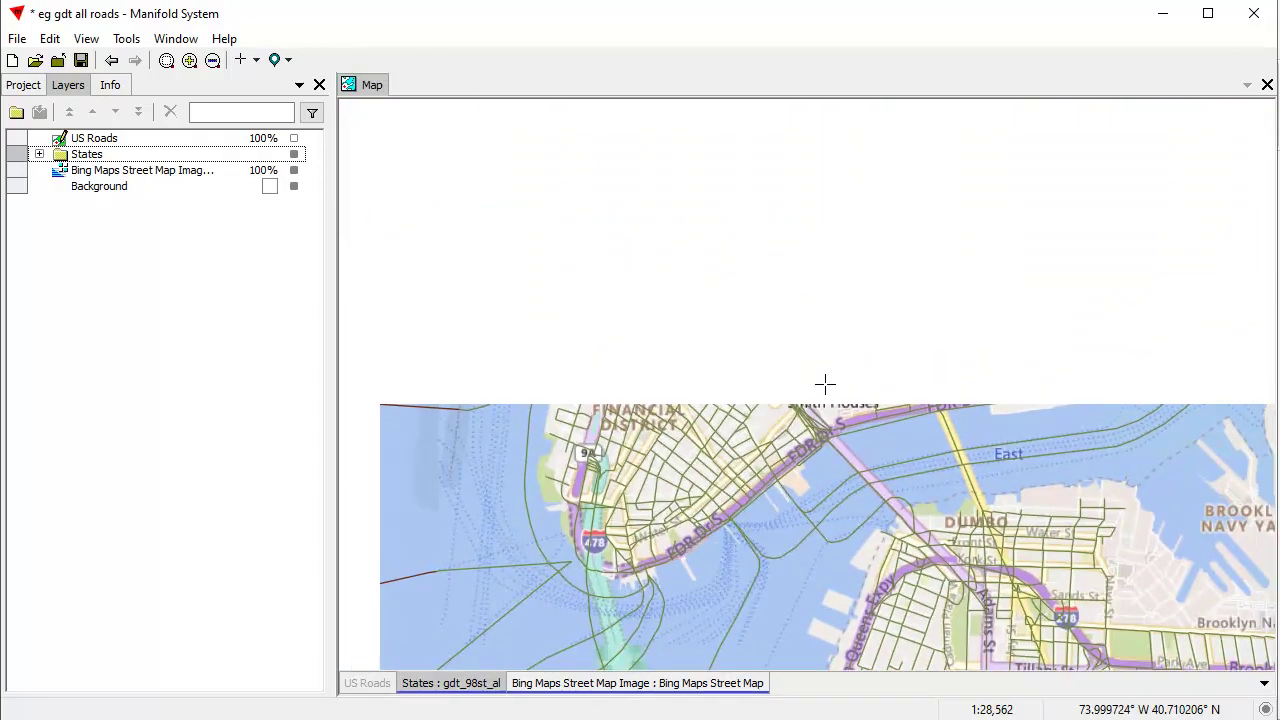
pyautogui.scroll(-2, 826, 408)
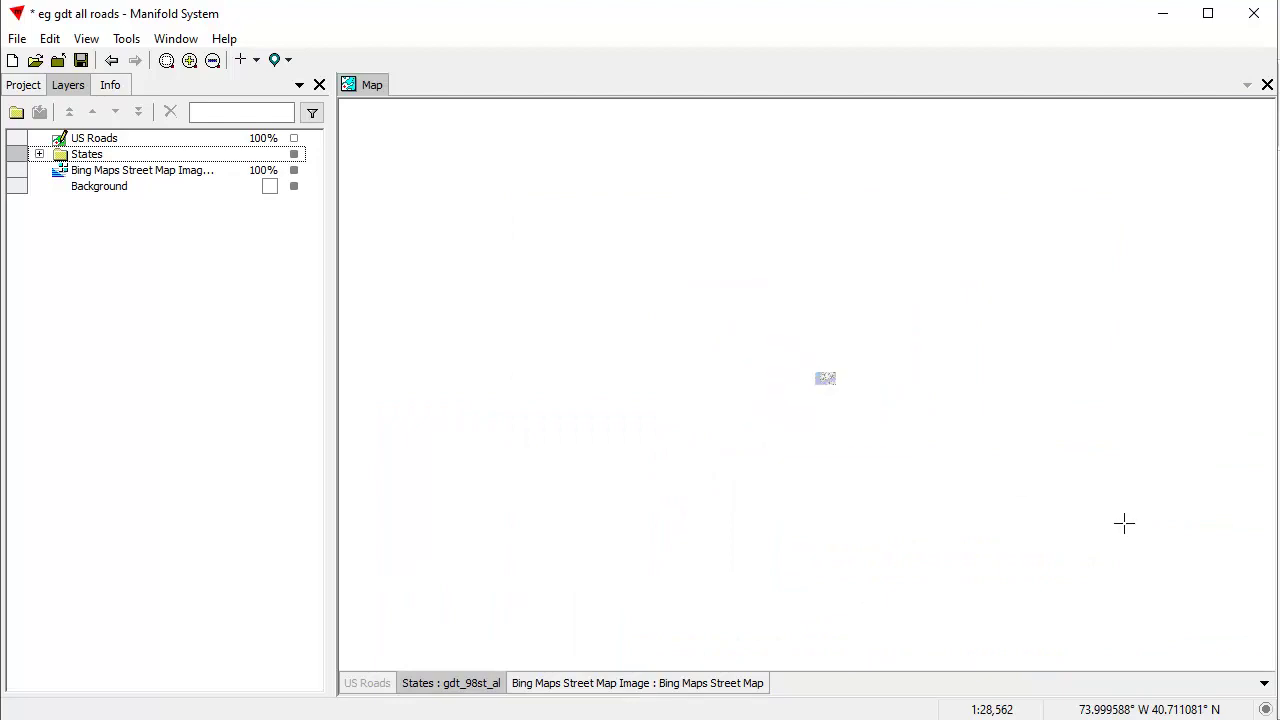
pyautogui.scroll(7, 837, 423)
pyautogui.moveTo(603, 465); pyautogui.dragTo(1060, 290)
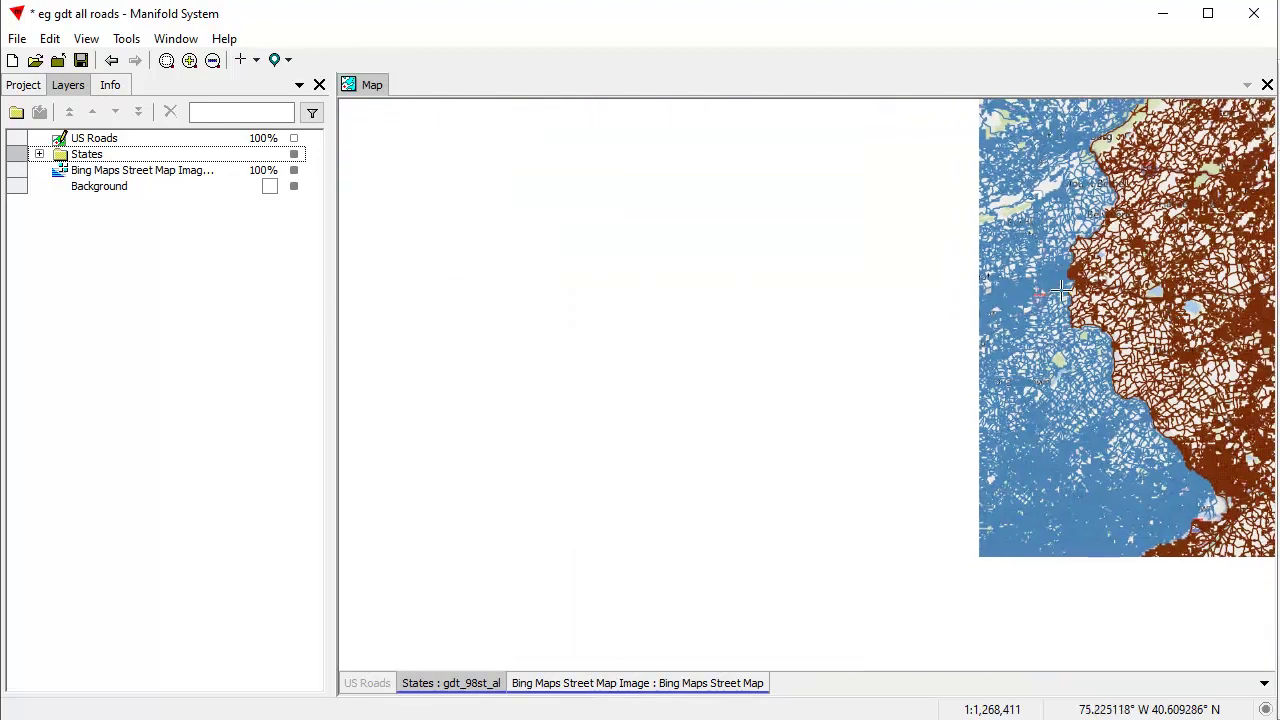
pyautogui.moveTo(1113, 228); pyautogui.dragTo(628, 398)
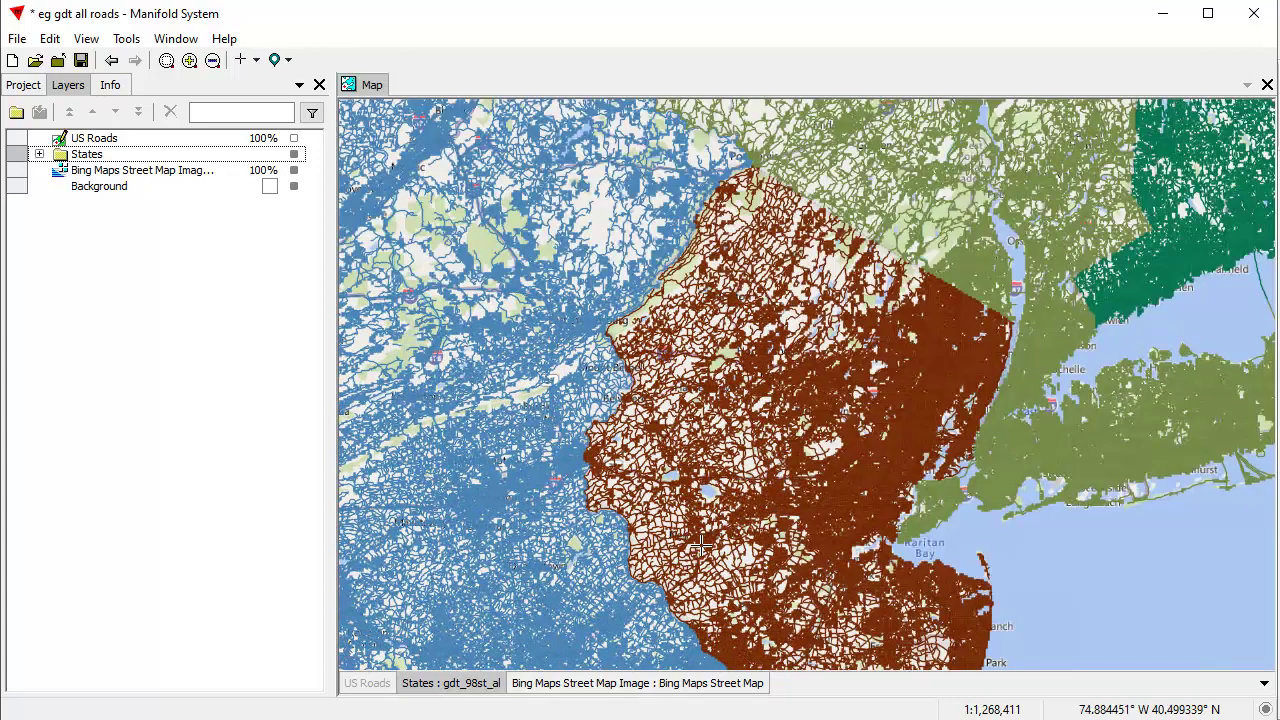
pyautogui.moveTo(700, 543); pyautogui.dragTo(630, 285)
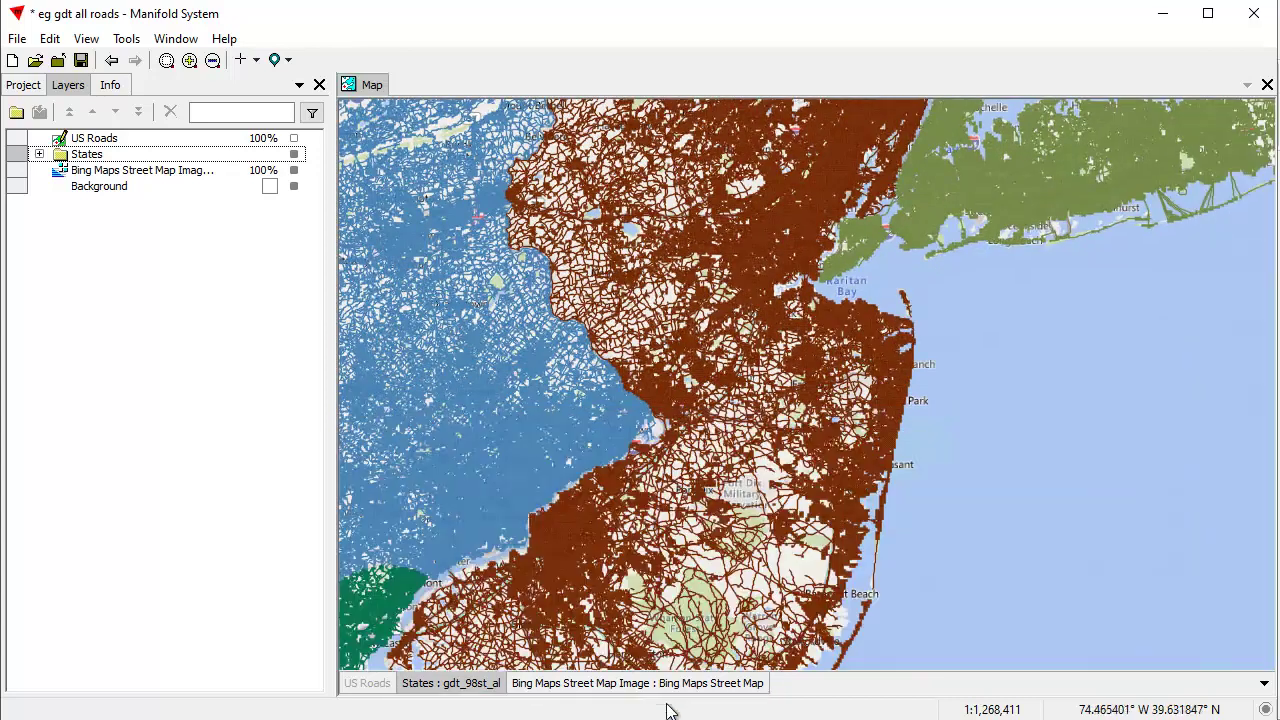
pyautogui.click(471, 686)
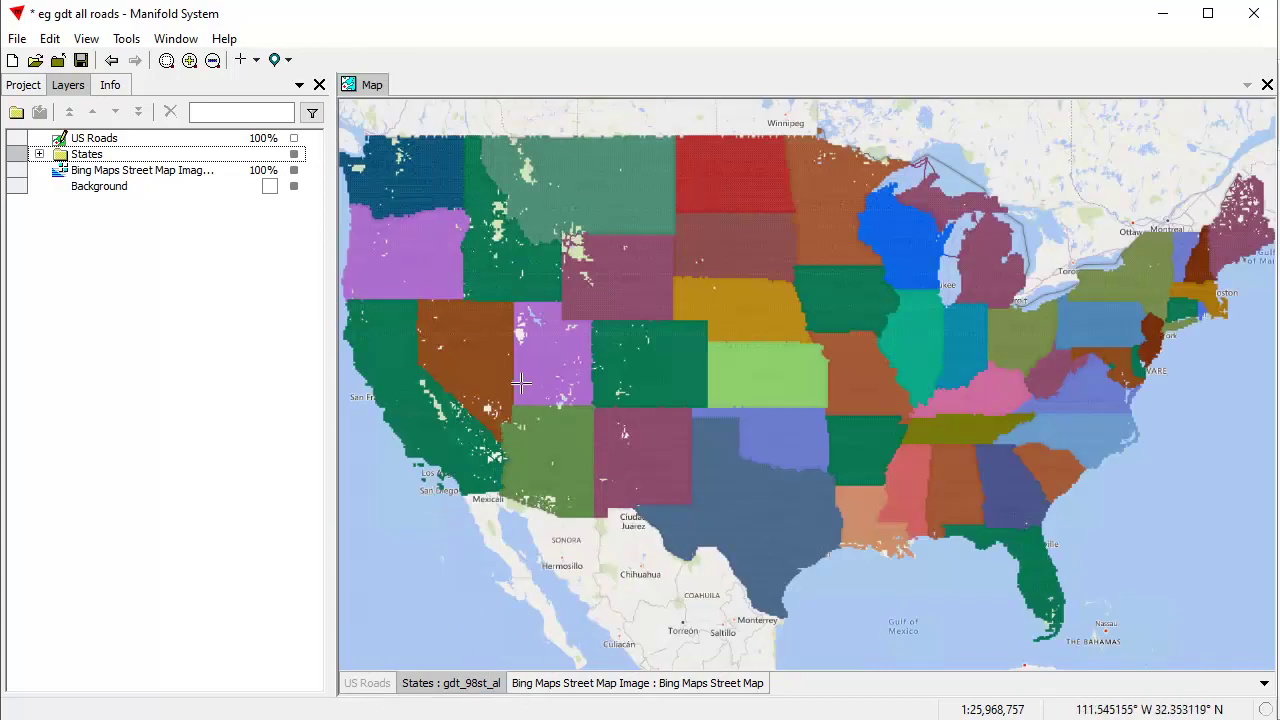
# Turn on US Roads, then toggle US Roads and States off and on to compare redraws.
pyautogui.click(294, 140)
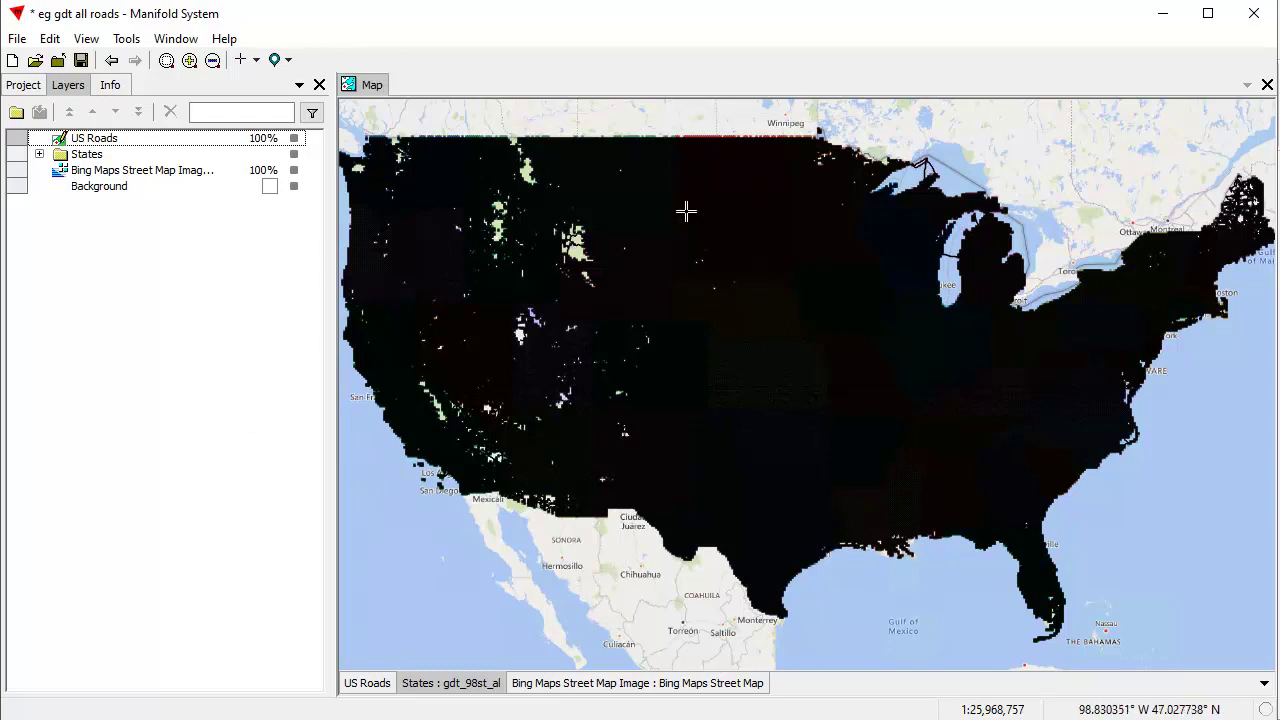
pyautogui.click(295, 139)
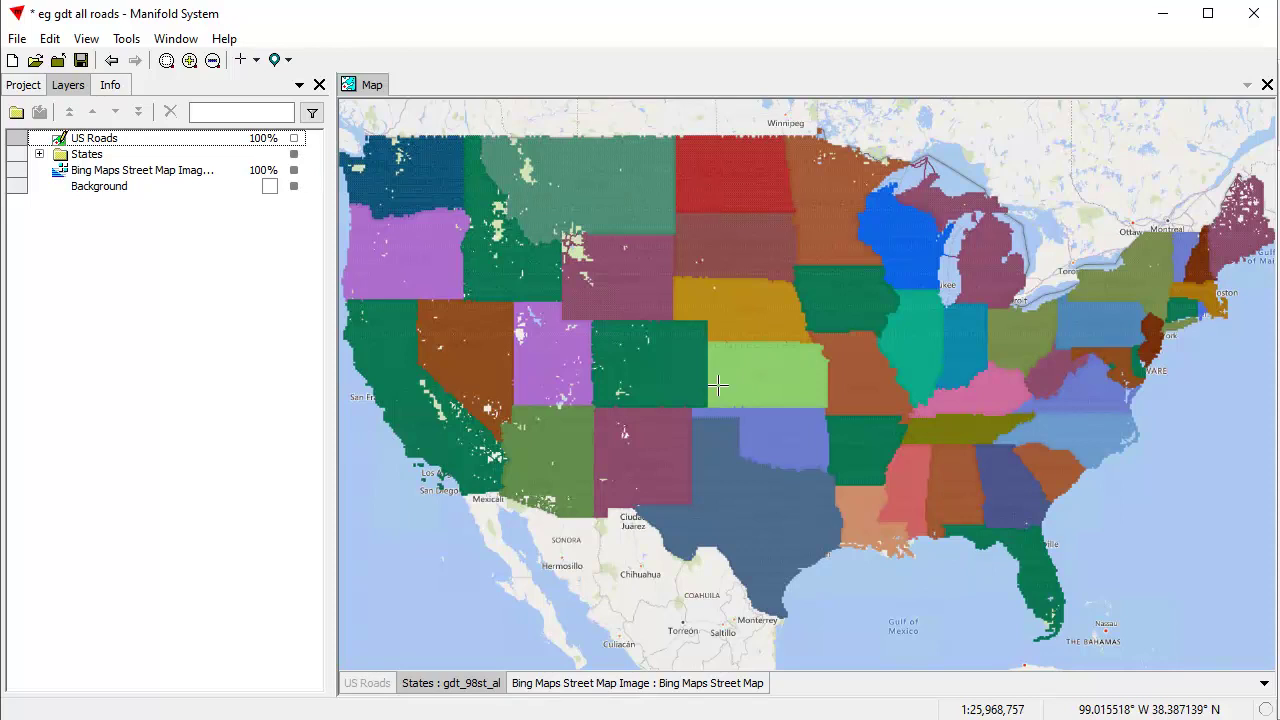
pyautogui.click(294, 155)
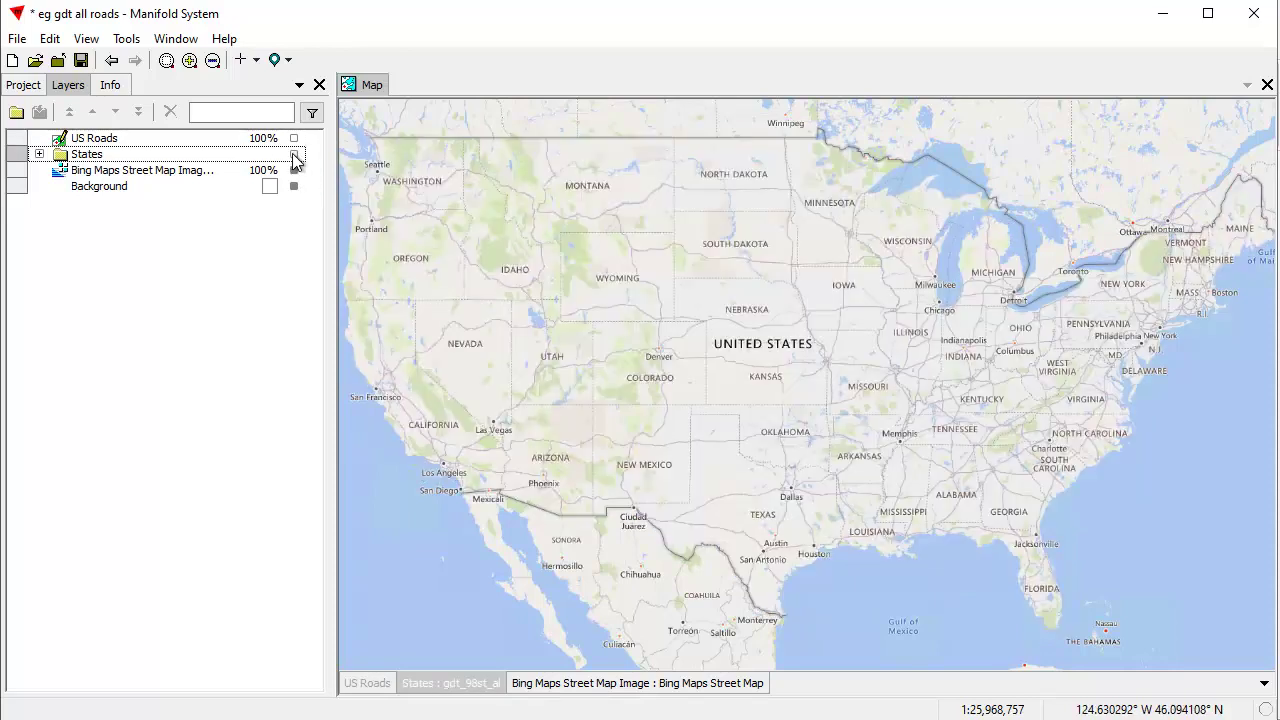
pyautogui.click(294, 155)
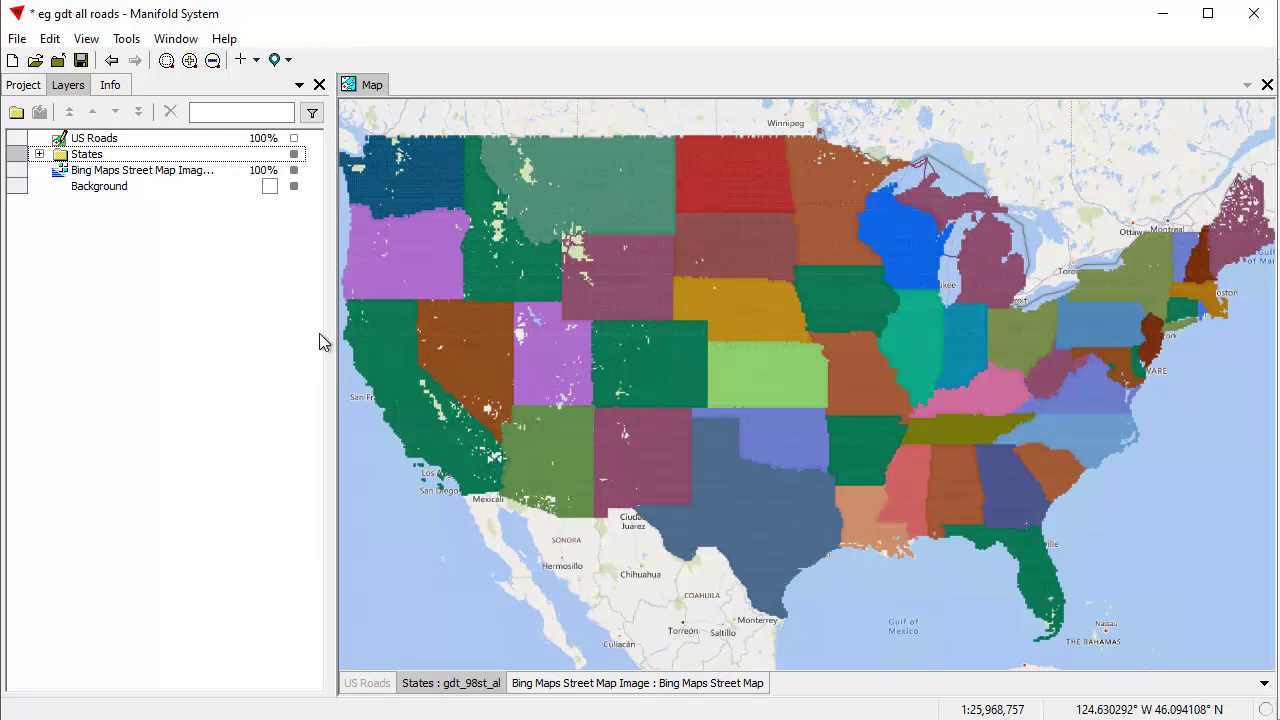
pyautogui.click(294, 139)
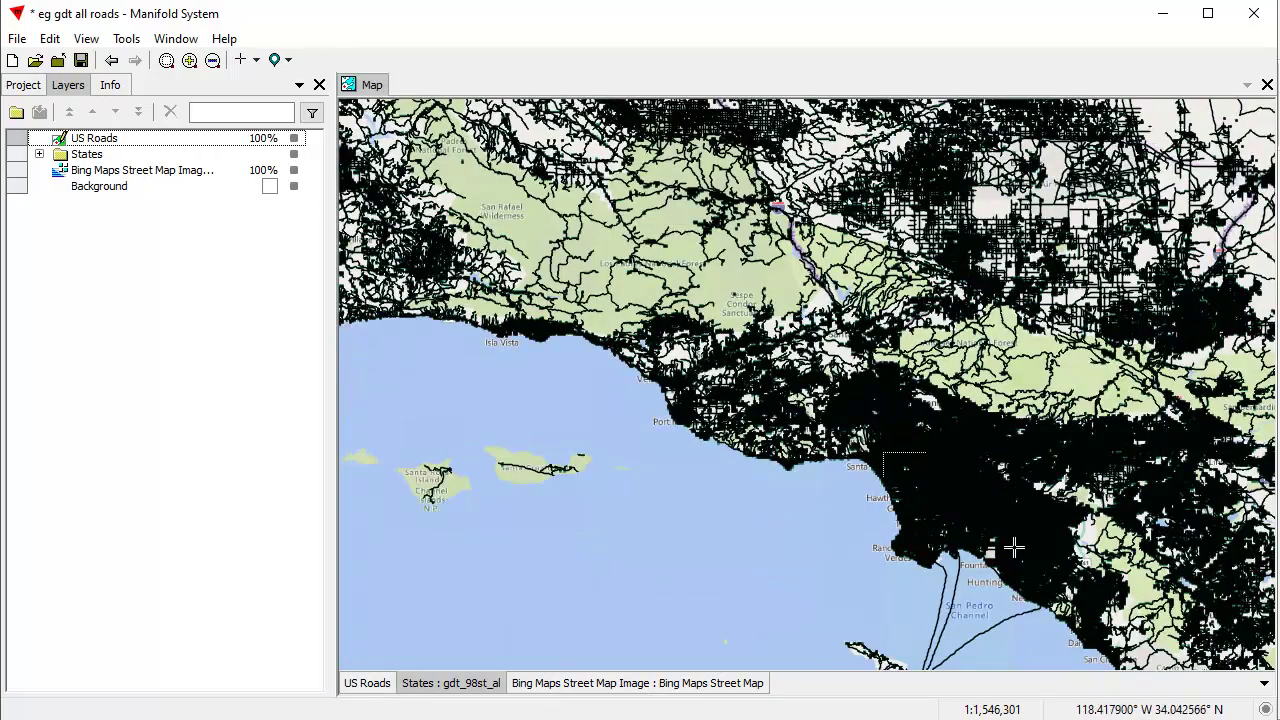
# Explore the Los Angeles and Chino Hills roads, then zoom back out to the whole United States.
pyautogui.moveTo(1014, 547); pyautogui.dragTo(1034, 566)
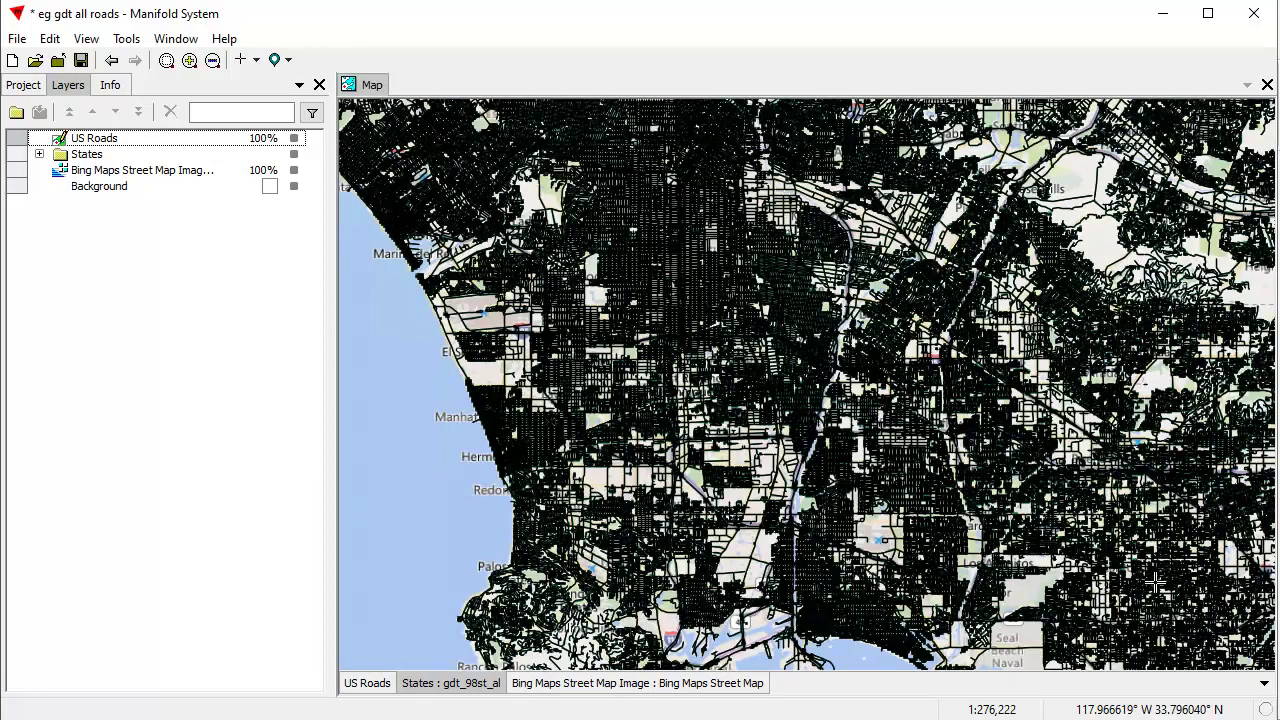
pyautogui.moveTo(628, 329); pyautogui.dragTo(648, 515)
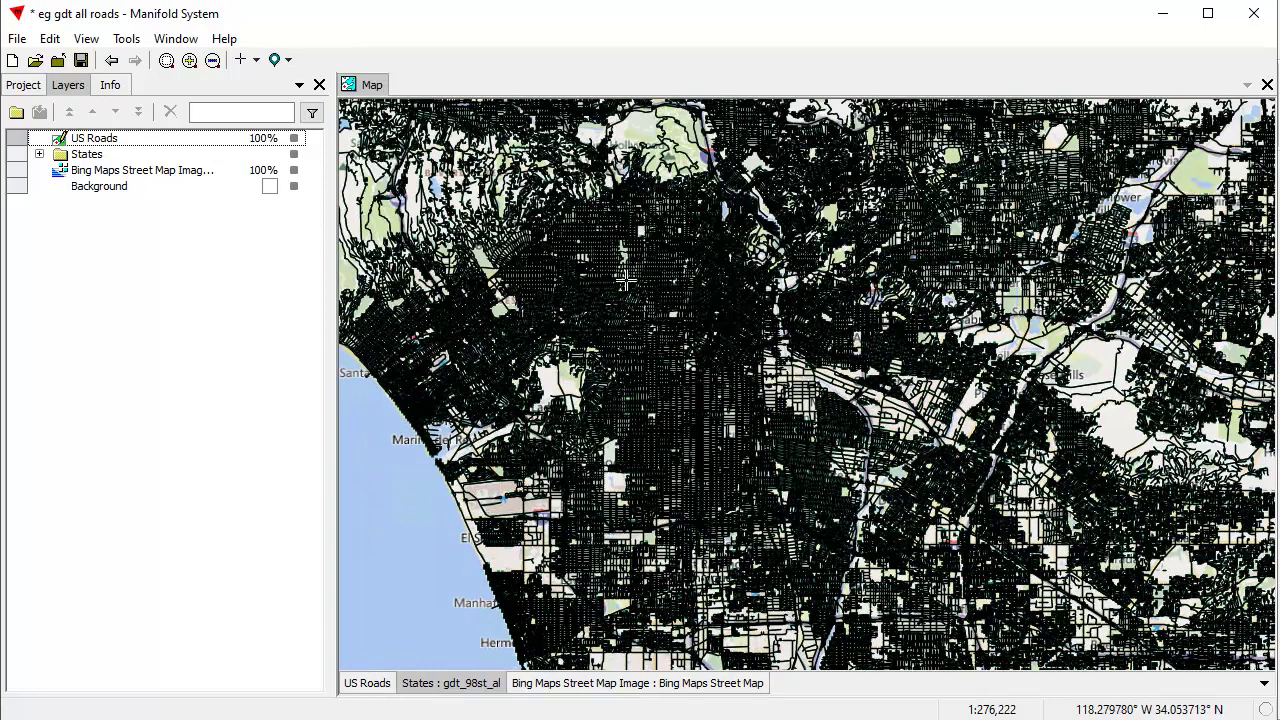
pyautogui.moveTo(649, 496)
pyautogui.mouseDown()
pyautogui.moveTo(664, 386)
pyautogui.moveTo(650, 497)
pyautogui.mouseUp()
pyautogui.moveTo(1013, 500); pyautogui.dragTo(945, 273)
pyautogui.moveTo(1021, 323); pyautogui.dragTo(643, 454)
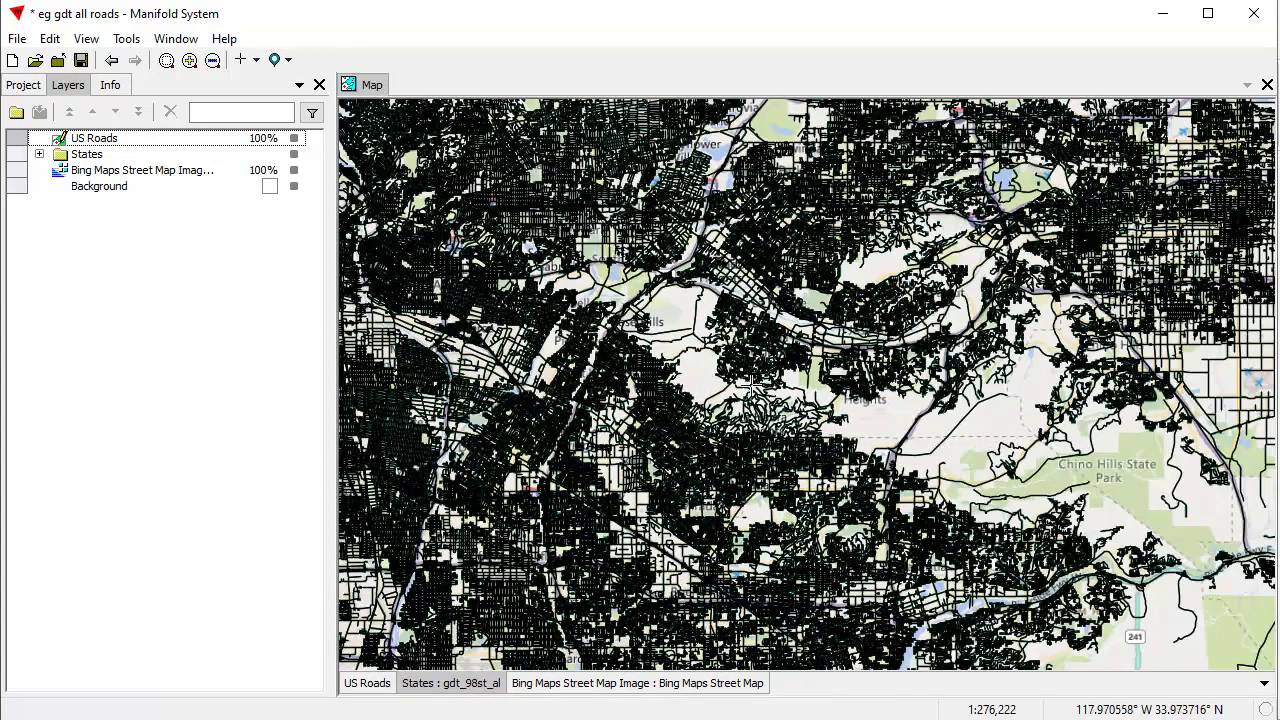
pyautogui.scroll(-2, 751, 390)
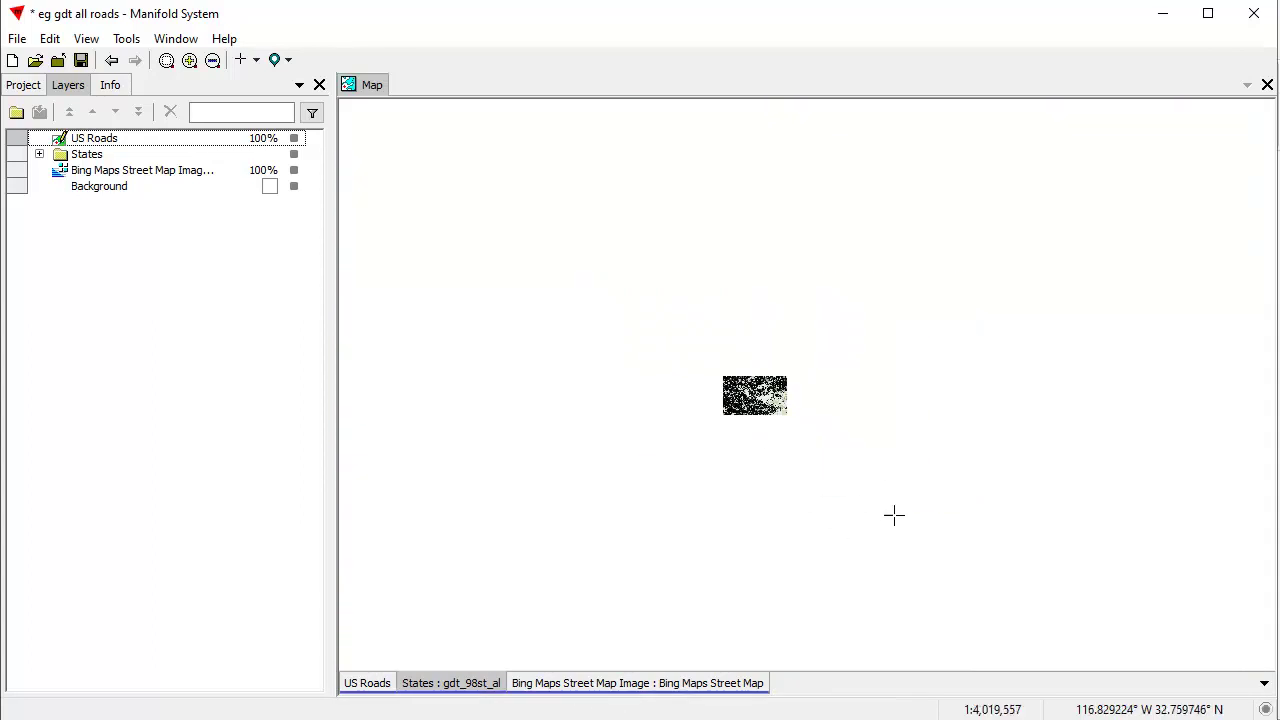
pyautogui.scroll(-2, 918, 410)
pyautogui.scroll(-2, 993, 304)
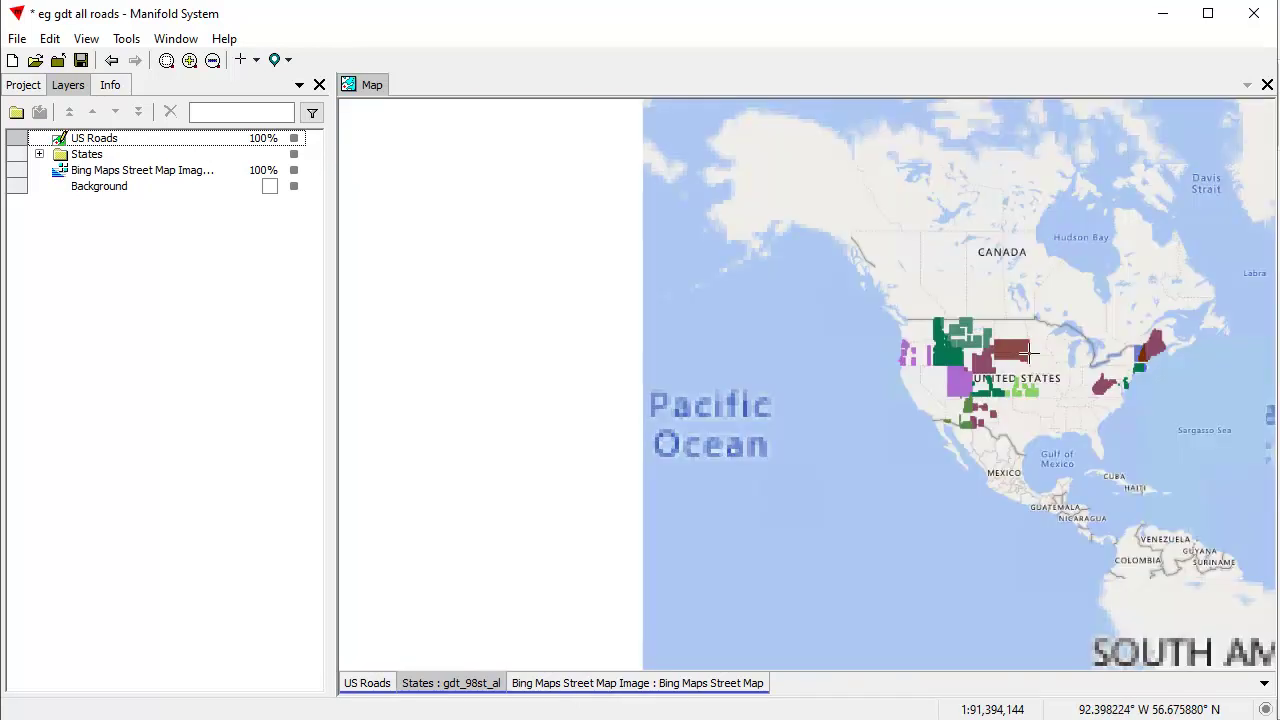
pyautogui.scroll(2, 1047, 404)
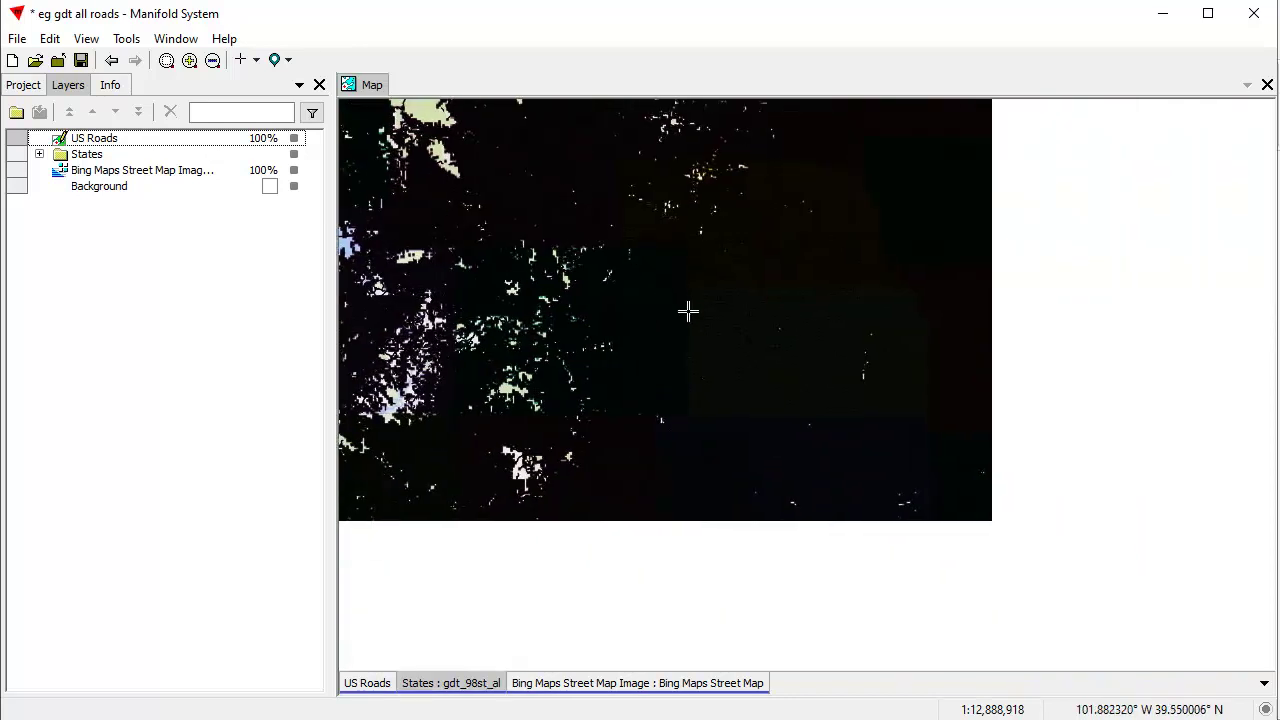
pyautogui.moveTo(688, 312); pyautogui.dragTo(869, 490)
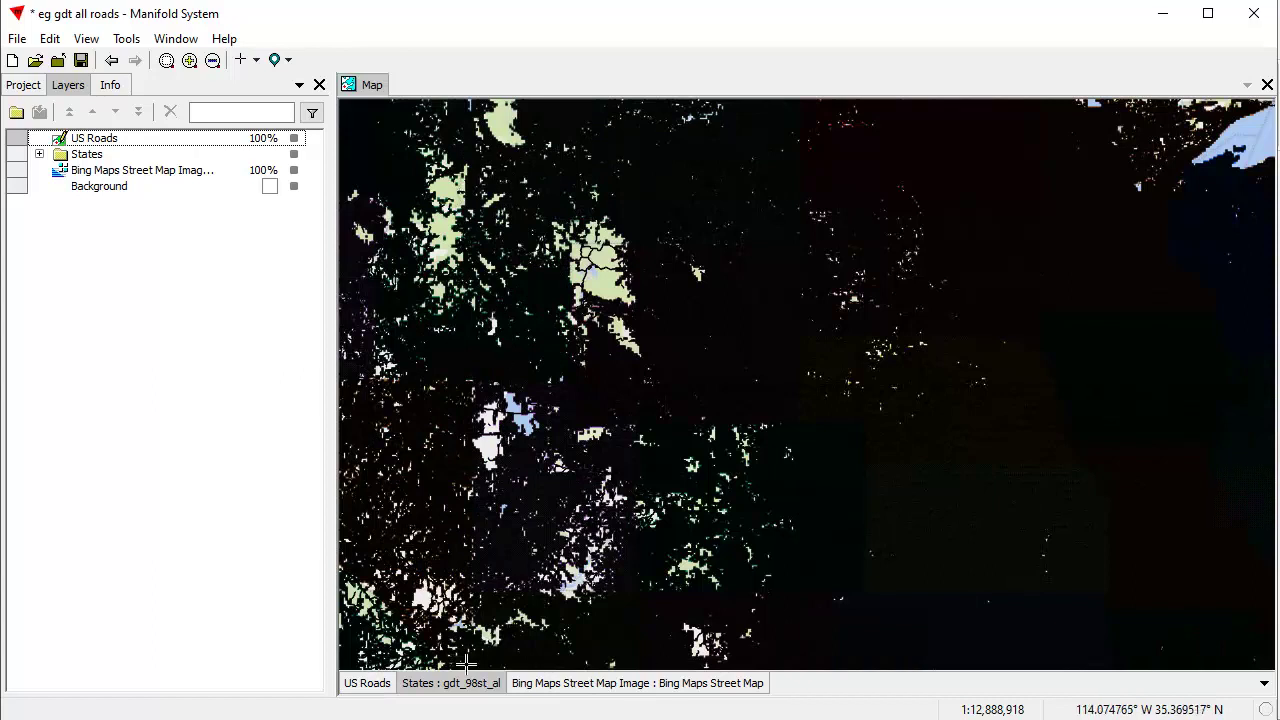
# Make US Roads the active layer and hide both the States and US Roads layers.
pyautogui.click(376, 688)
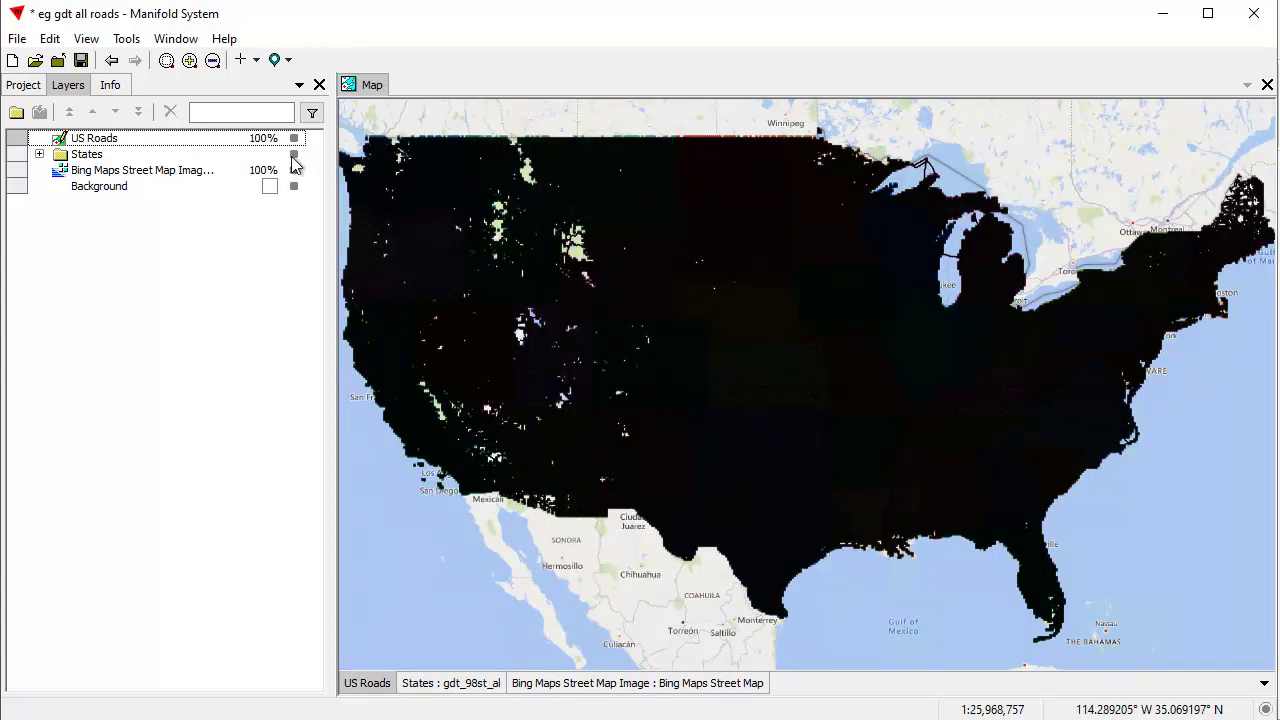
pyautogui.click(294, 154)
pyautogui.click(294, 138)
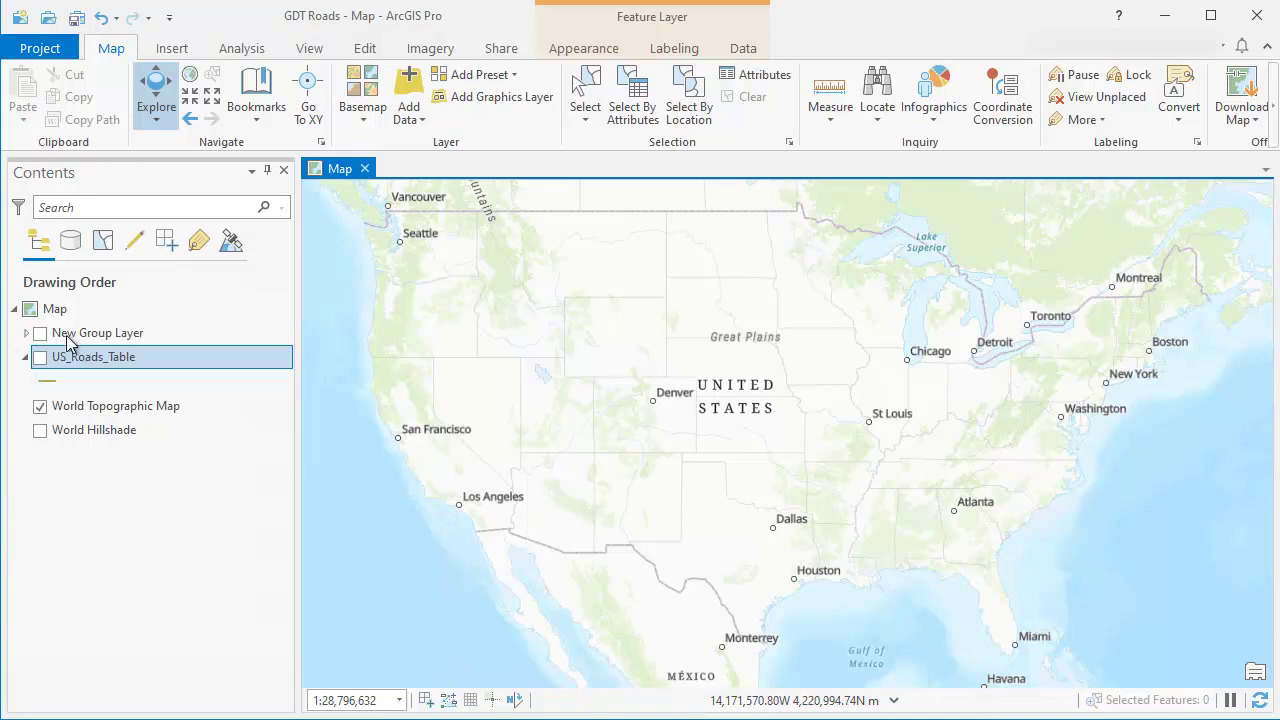
# In ArcGIS Pro, preview the New Group Layer state layers, then show only US_Roads_Table.
pyautogui.click(27, 334)
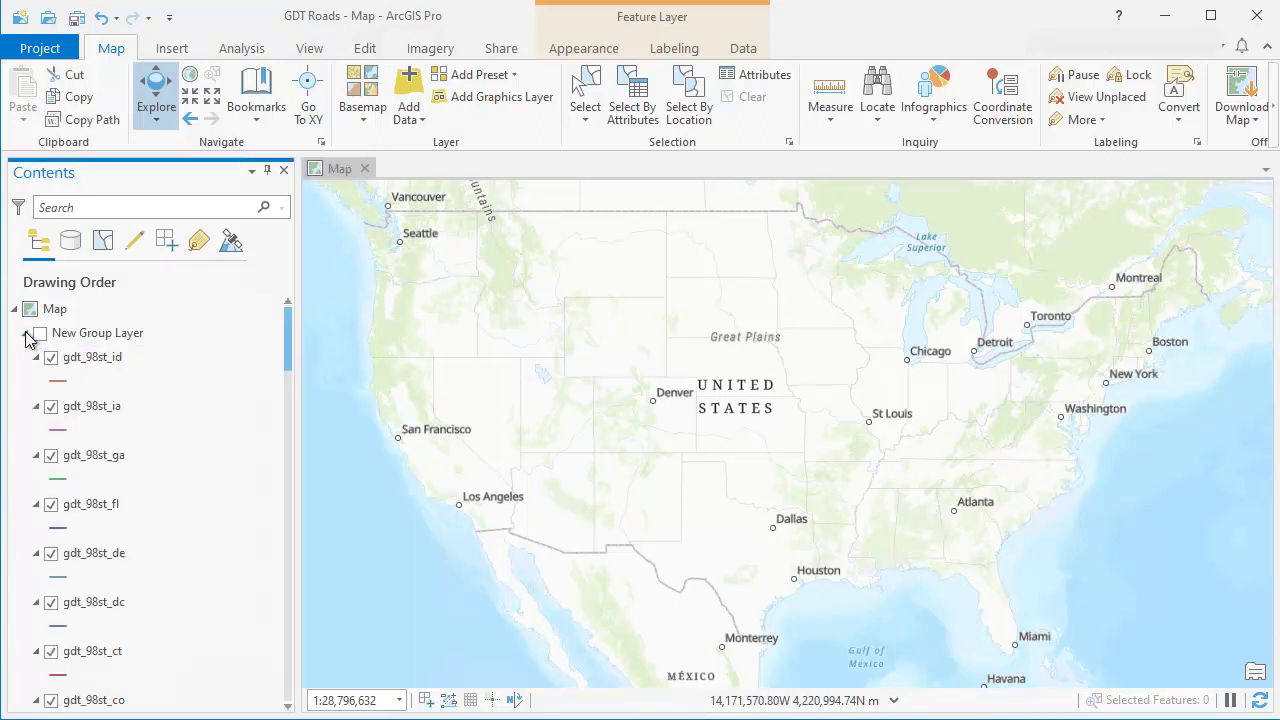
pyautogui.click(25, 334)
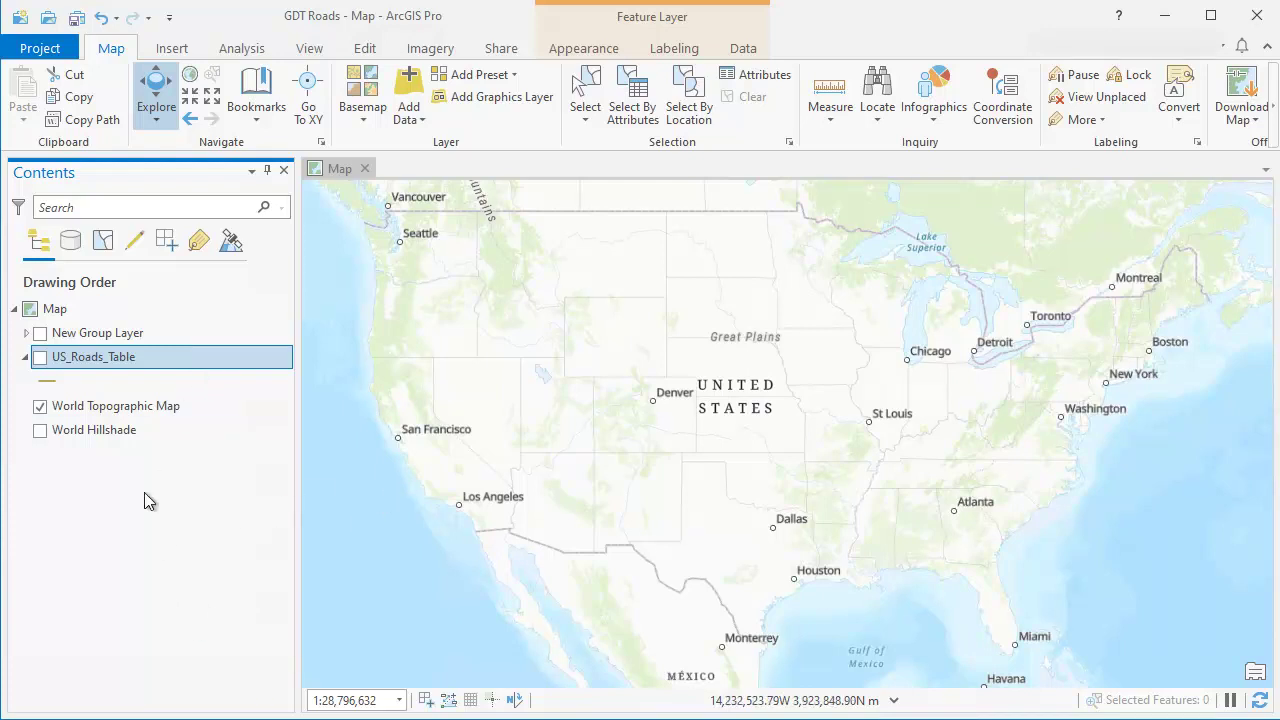
pyautogui.click(40, 334)
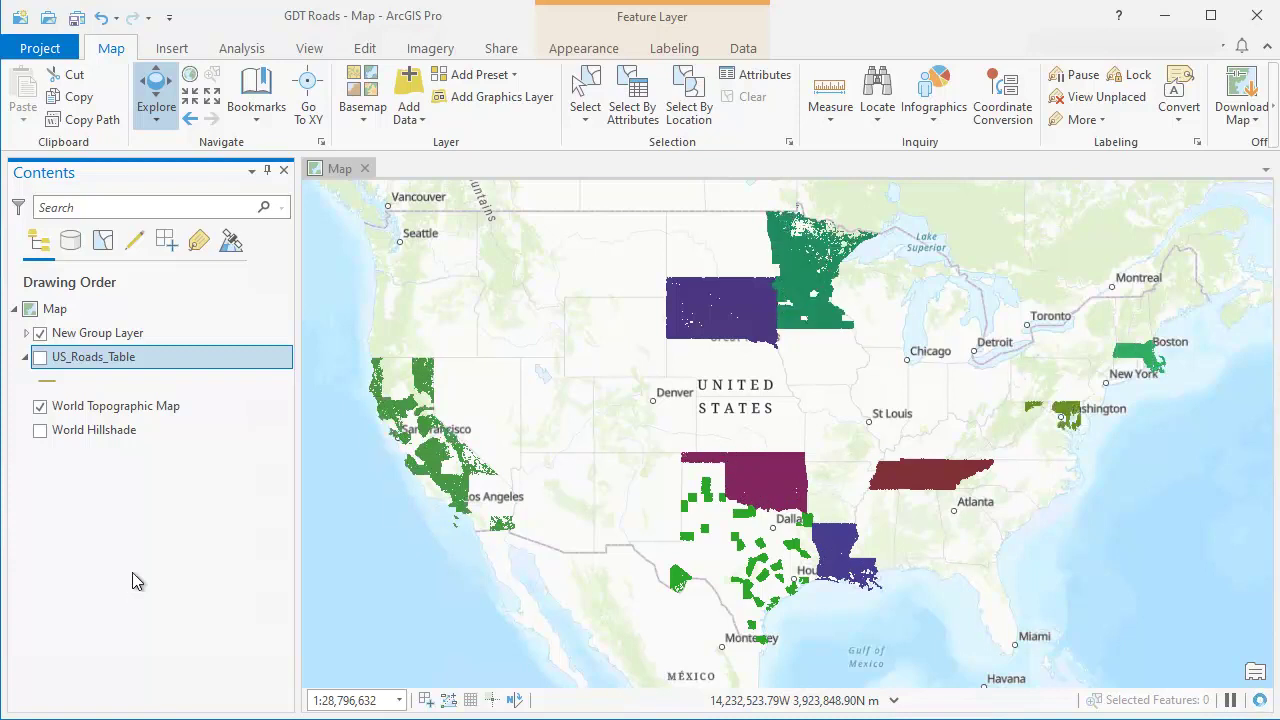
pyautogui.click(41, 335)
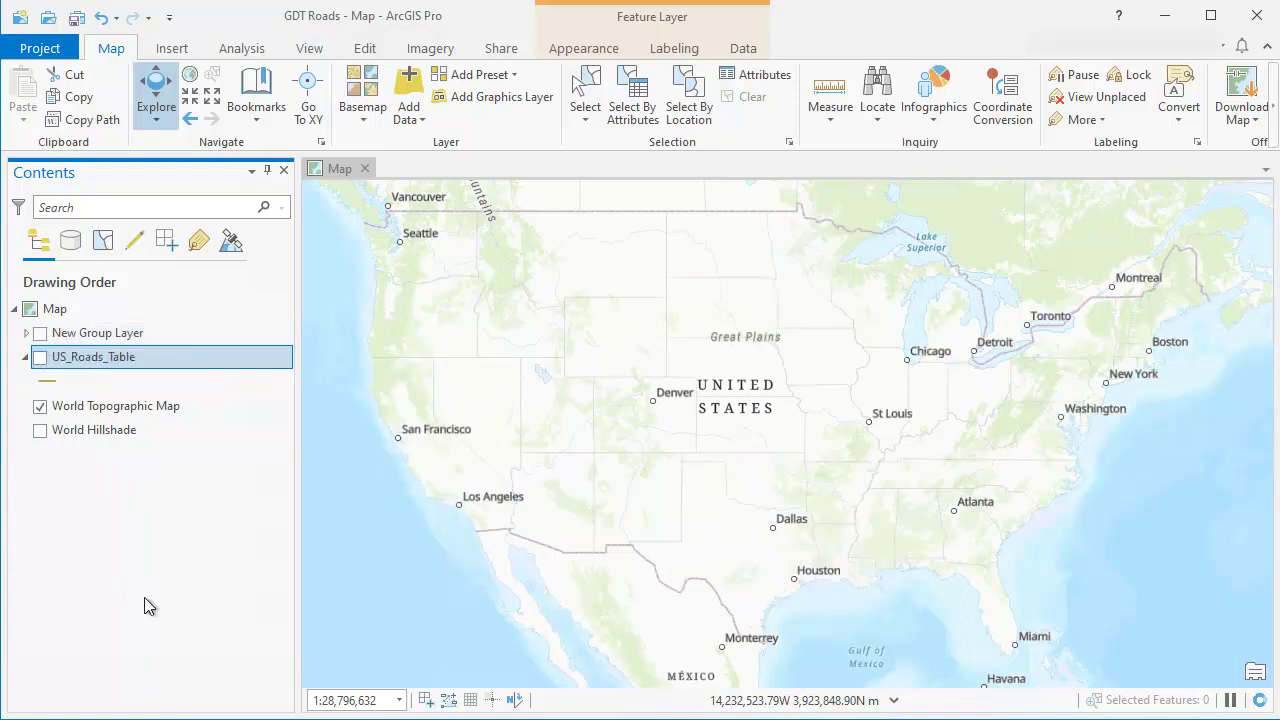
pyautogui.click(41, 359)
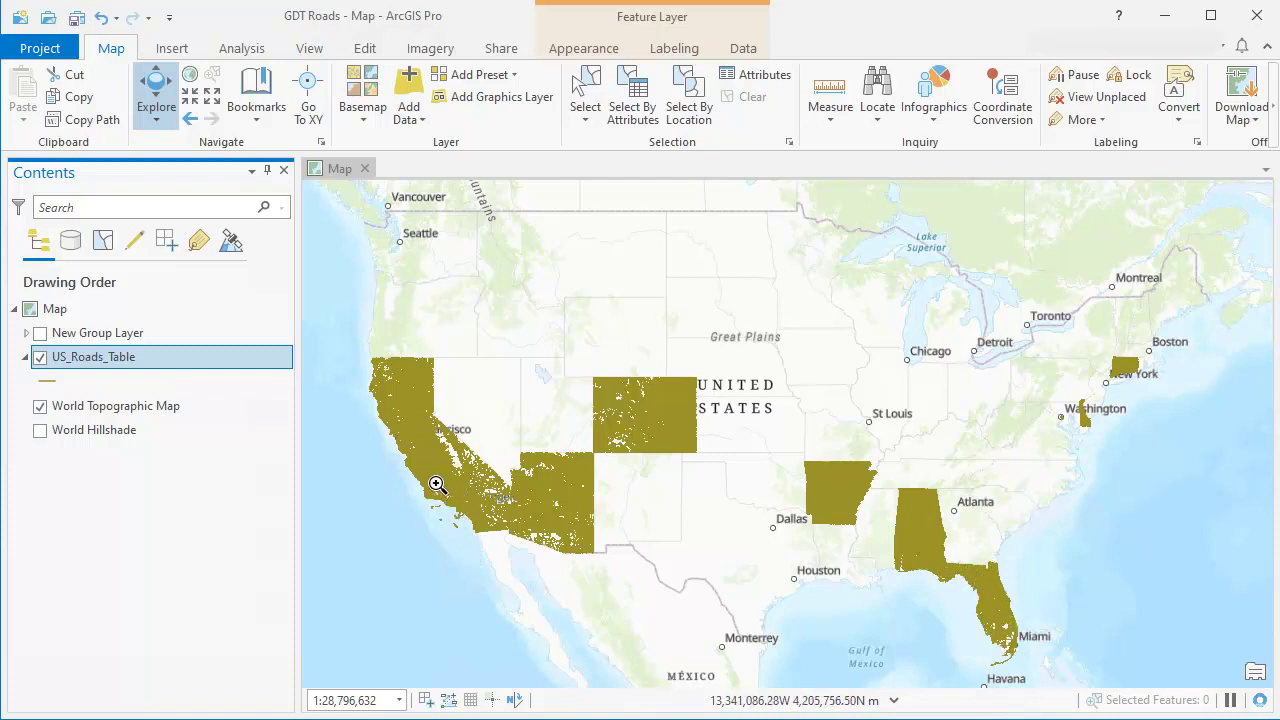
pyautogui.moveTo(442, 495); pyautogui.dragTo(465, 516)
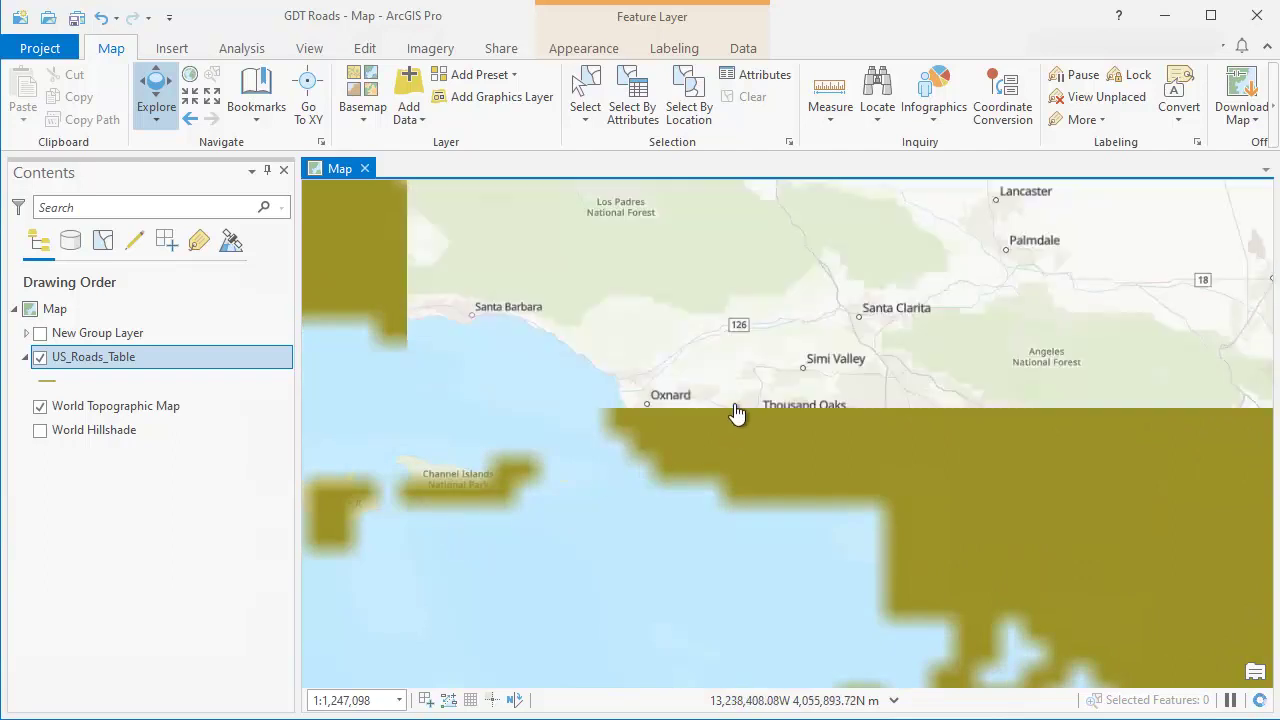
pyautogui.moveTo(1002, 502); pyautogui.dragTo(548, 313)
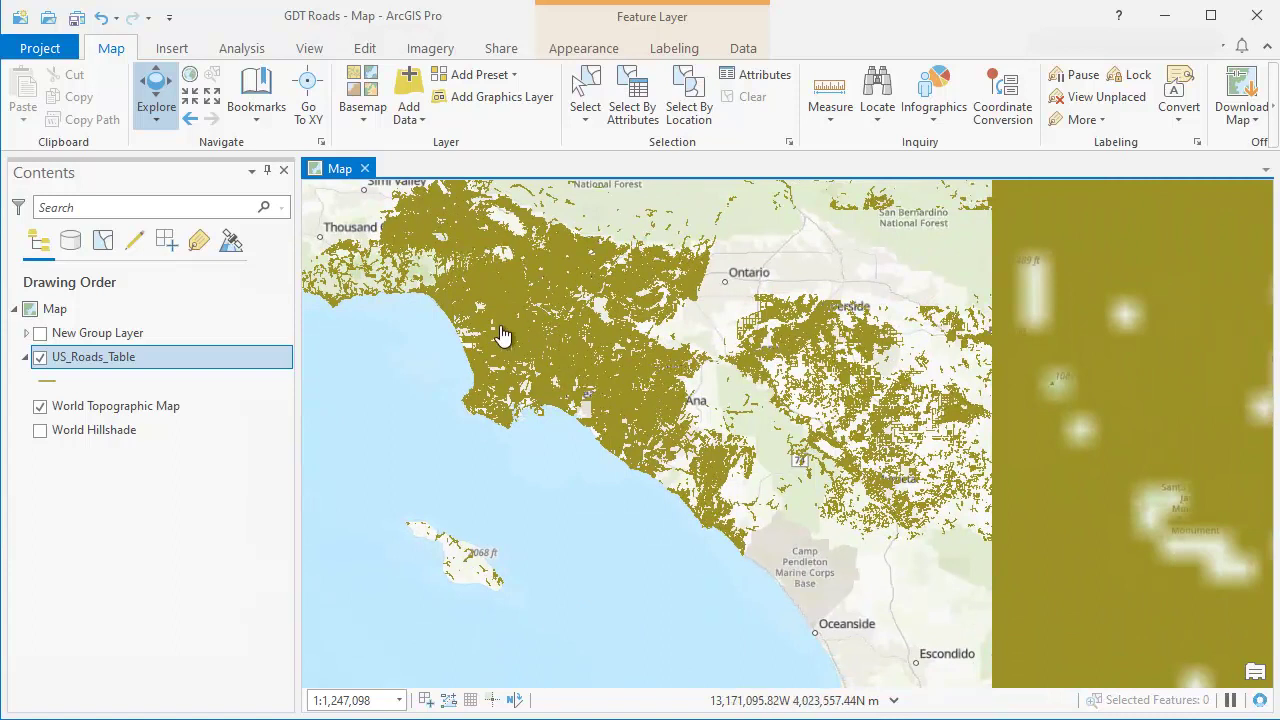
pyautogui.moveTo(459, 296); pyautogui.dragTo(577, 405)
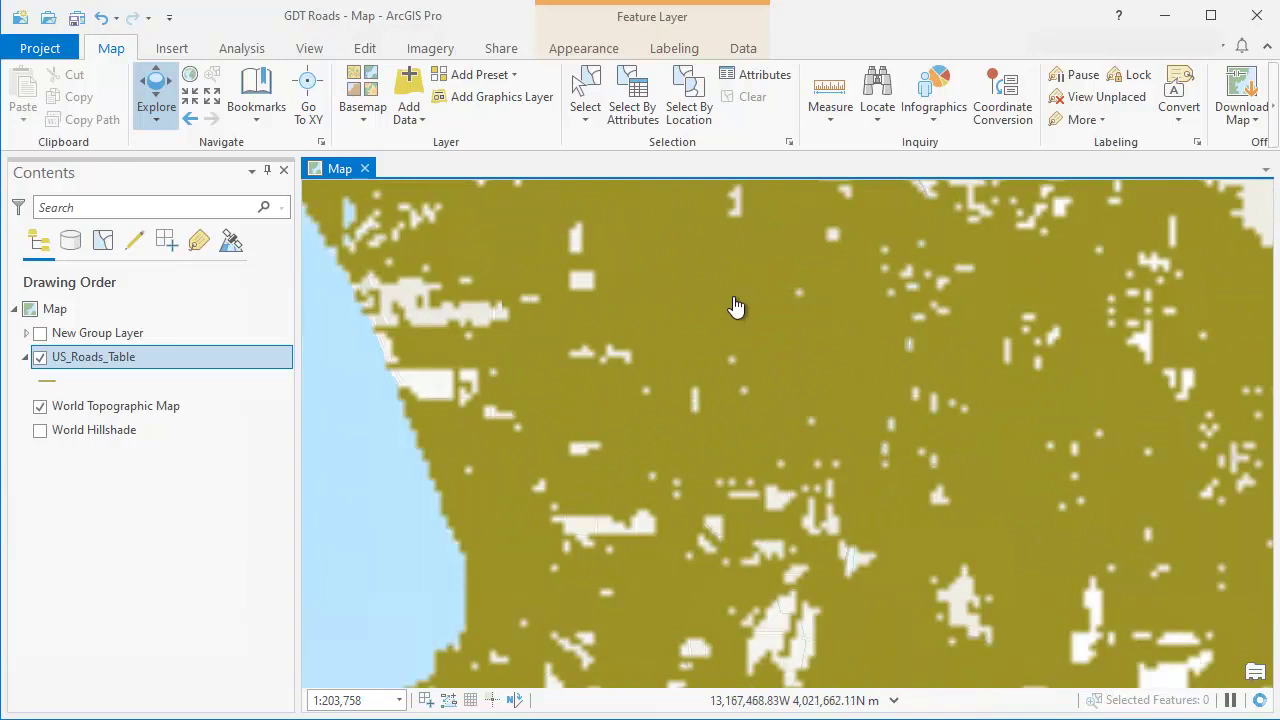
pyautogui.moveTo(791, 343); pyautogui.dragTo(665, 557)
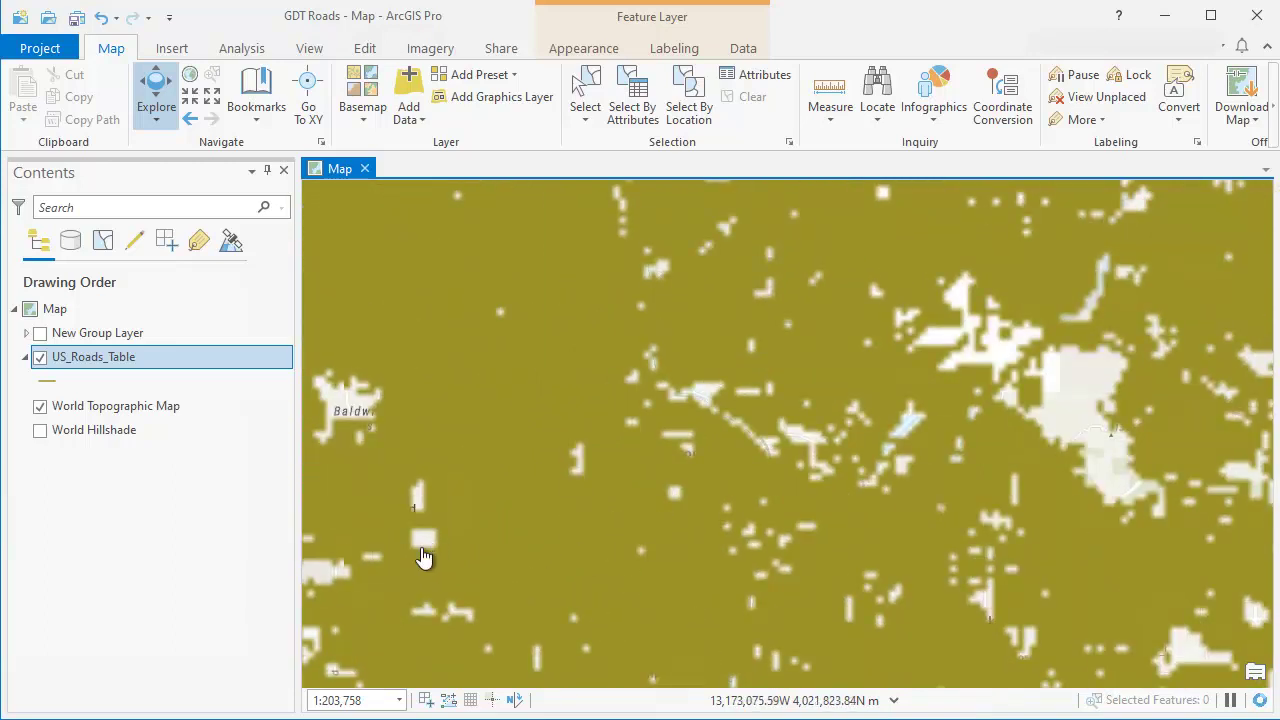
pyautogui.moveTo(477, 582); pyautogui.dragTo(849, 493)
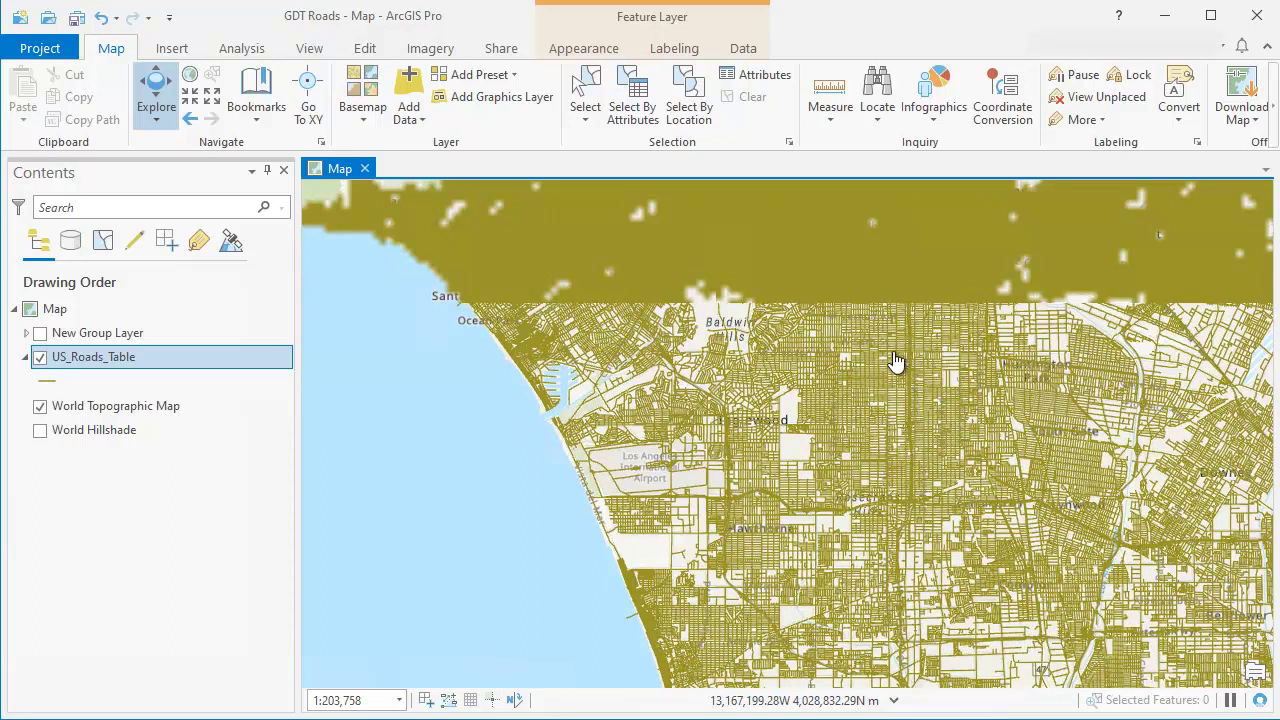
pyautogui.click(188, 120)
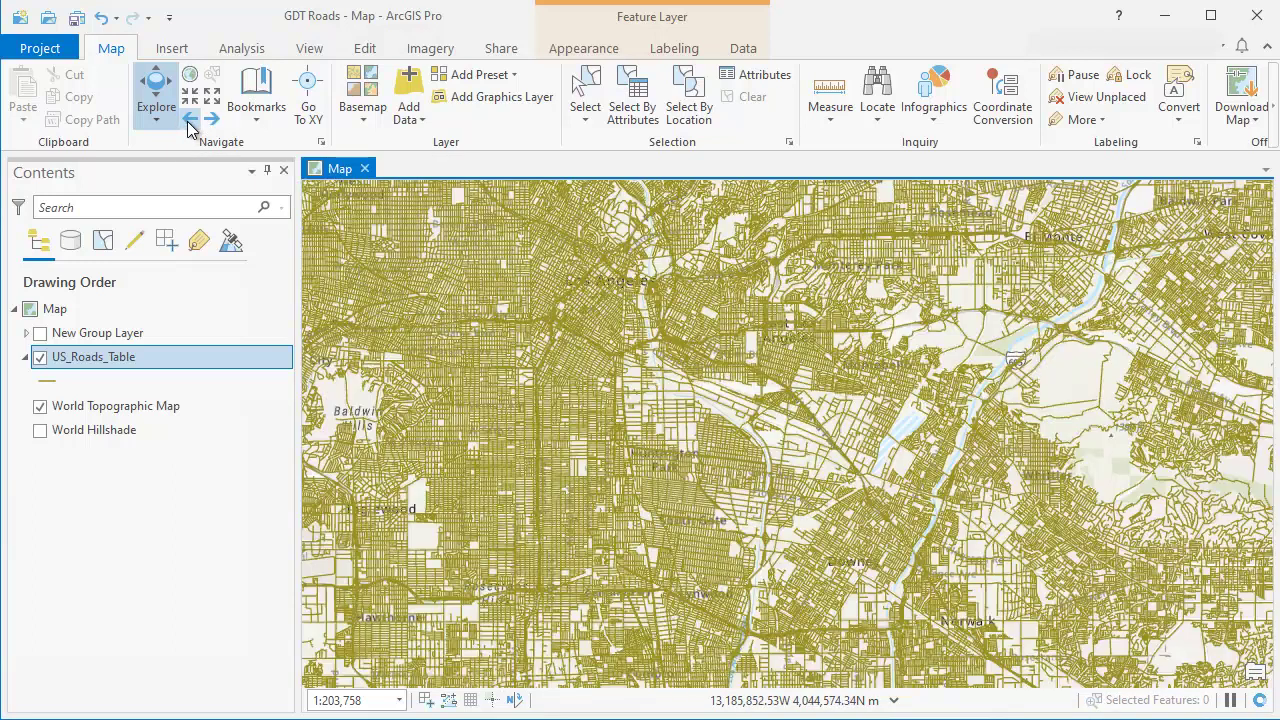
pyautogui.click(188, 120)
pyautogui.click(188, 120)
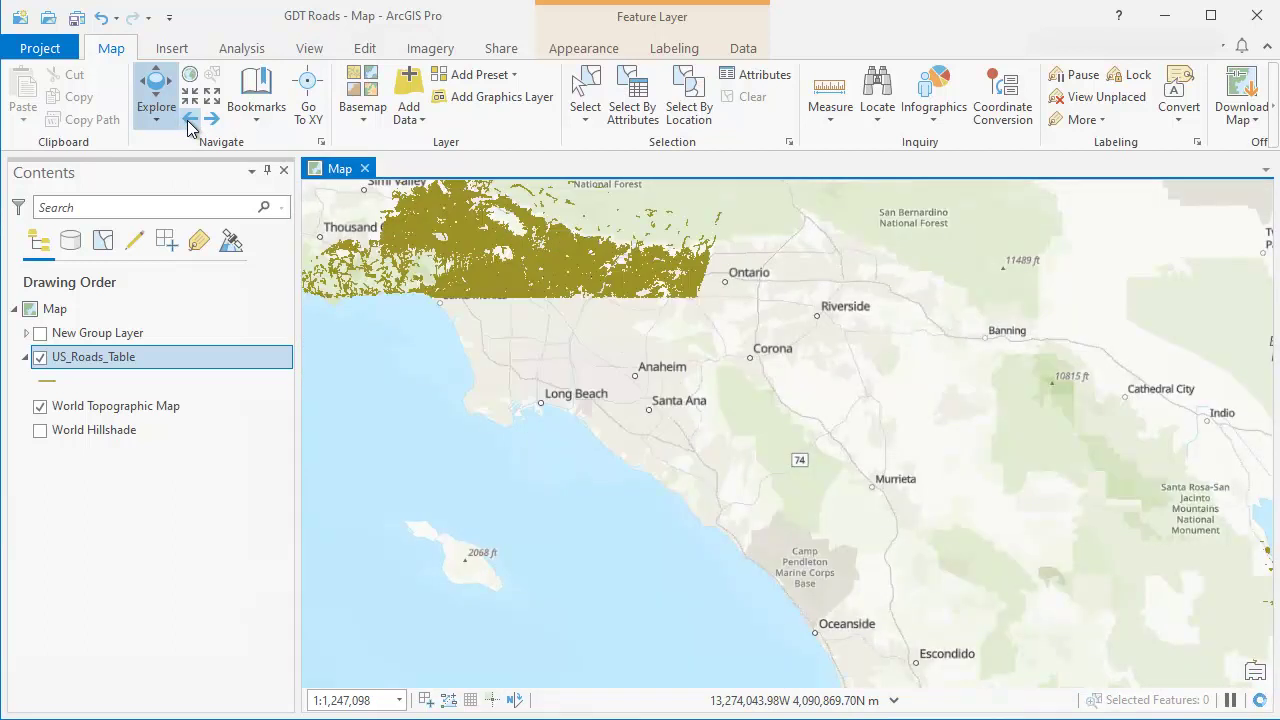
pyautogui.click(188, 120)
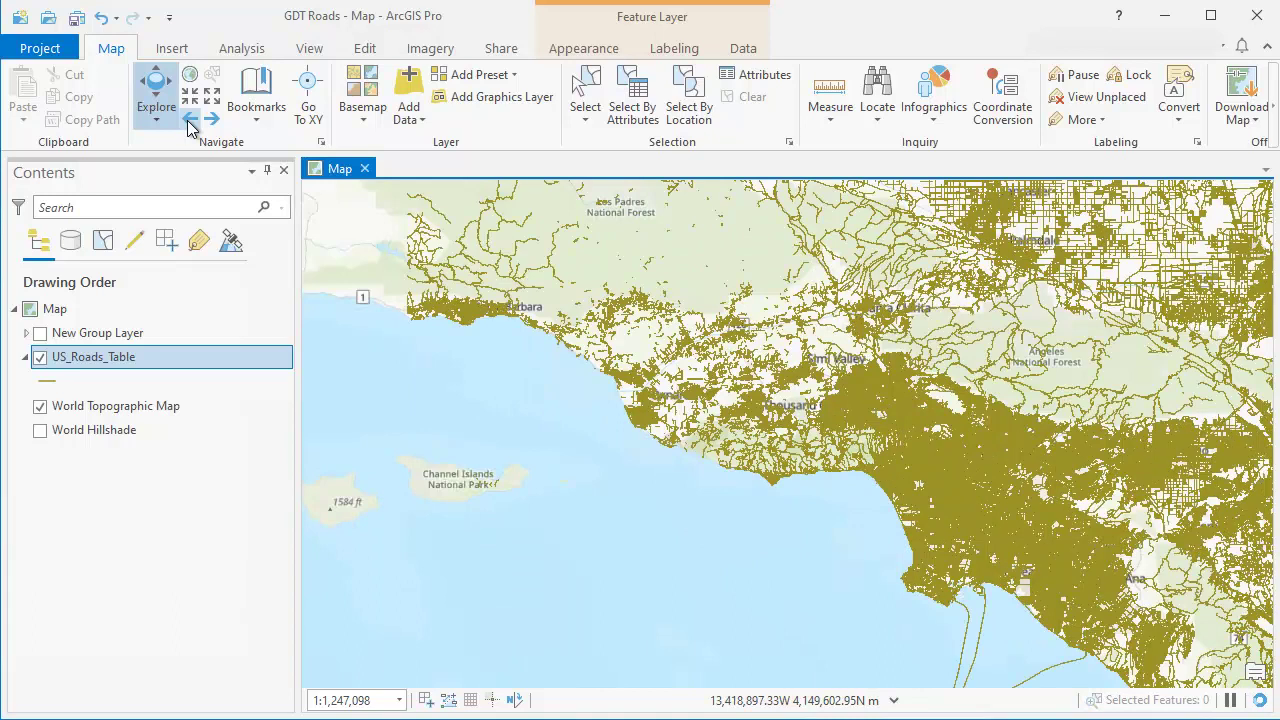
pyautogui.click(187, 126)
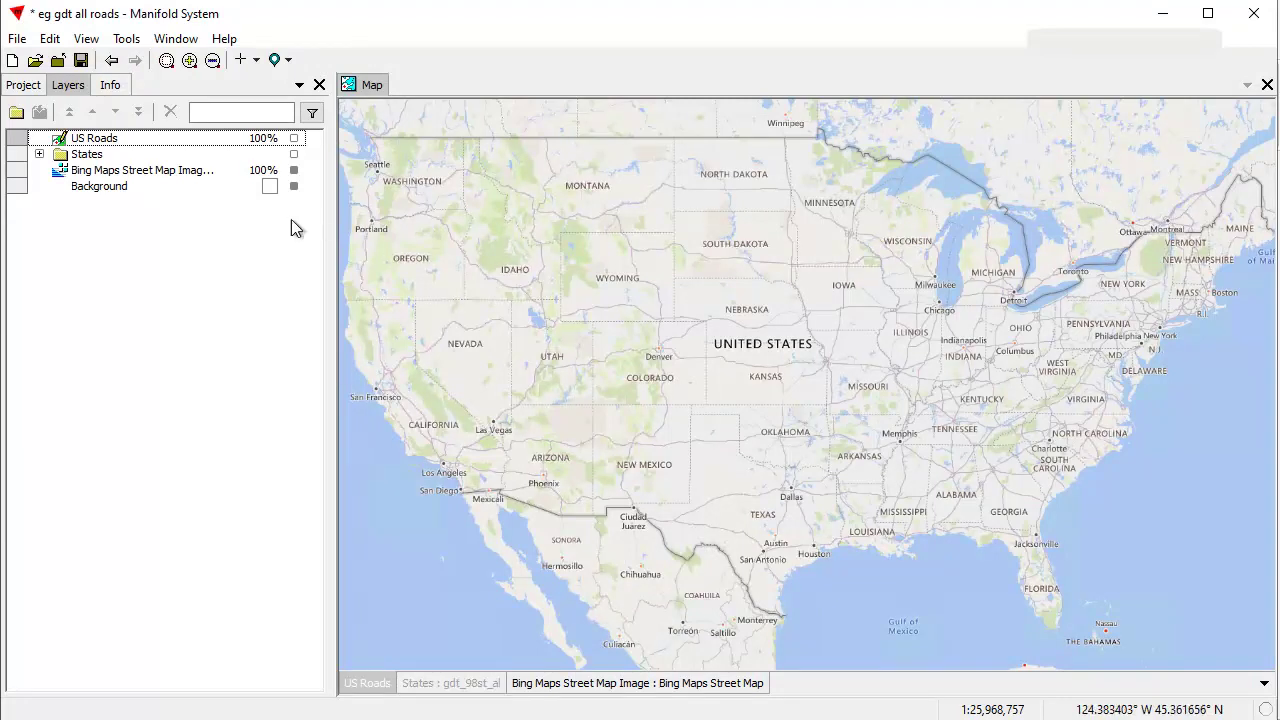
# Show the US Roads layer, then toggle it off and on to watch the redraw.
pyautogui.click(293, 138)
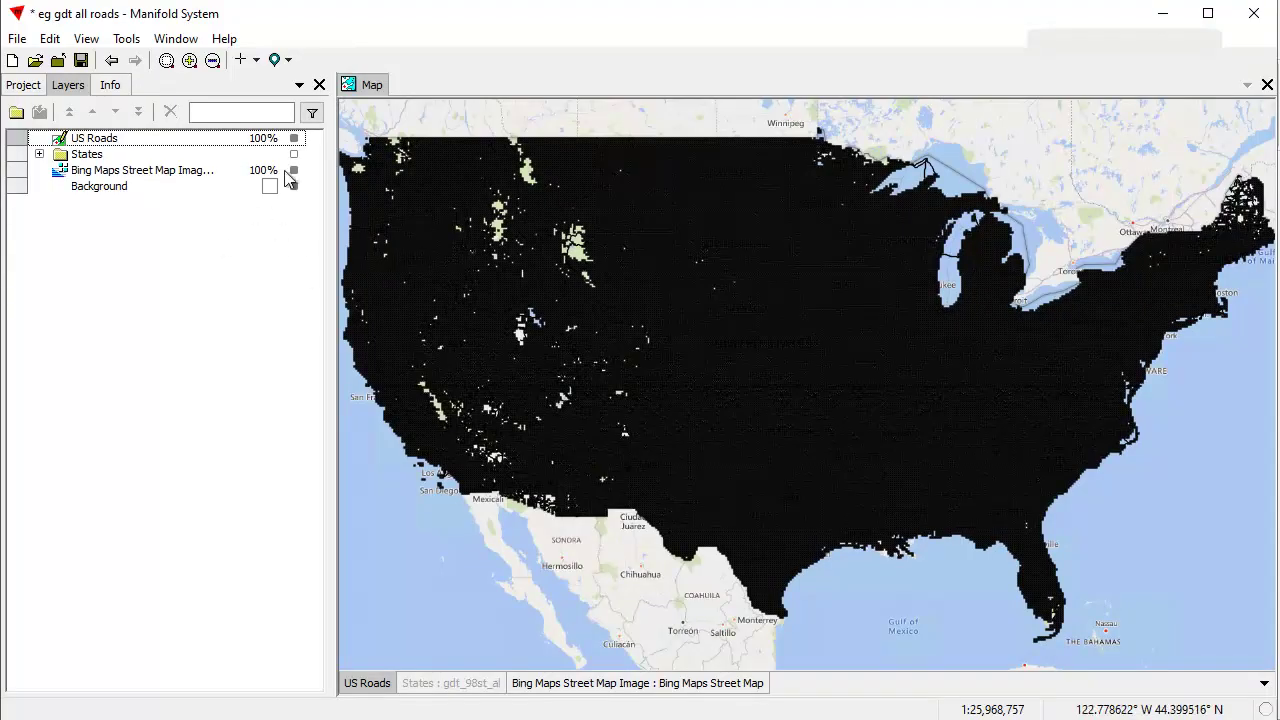
pyautogui.click(294, 138)
pyautogui.click(294, 139)
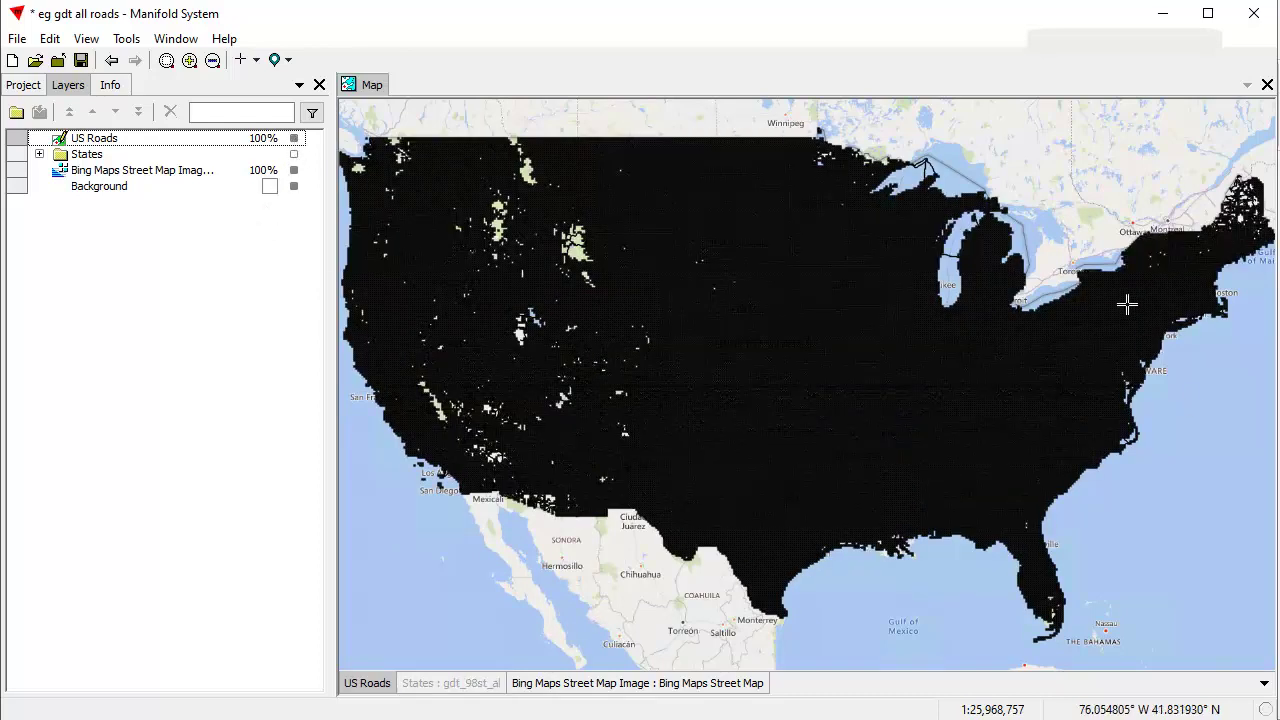
# Zoom to New York and the Chicago lakeshore, step back, then zoom to US Roads' full extent.
pyautogui.moveTo(1122, 302); pyautogui.dragTo(1182, 362)
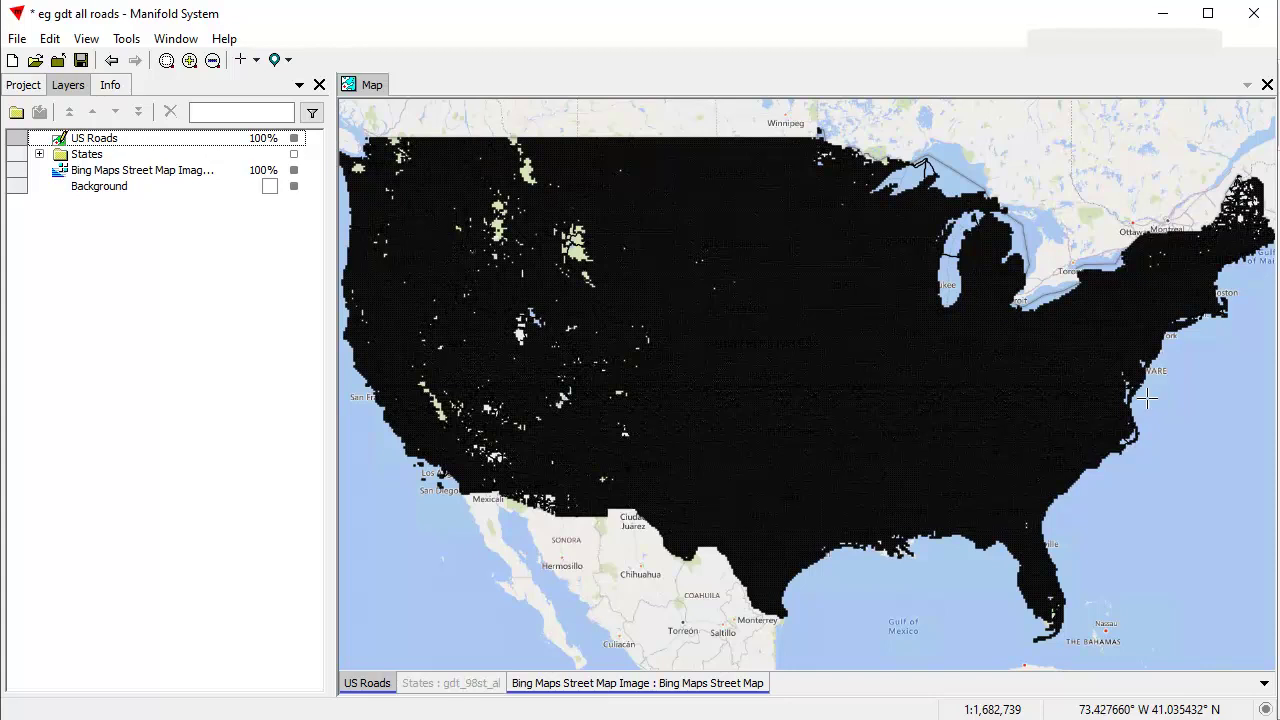
pyautogui.click(111, 60)
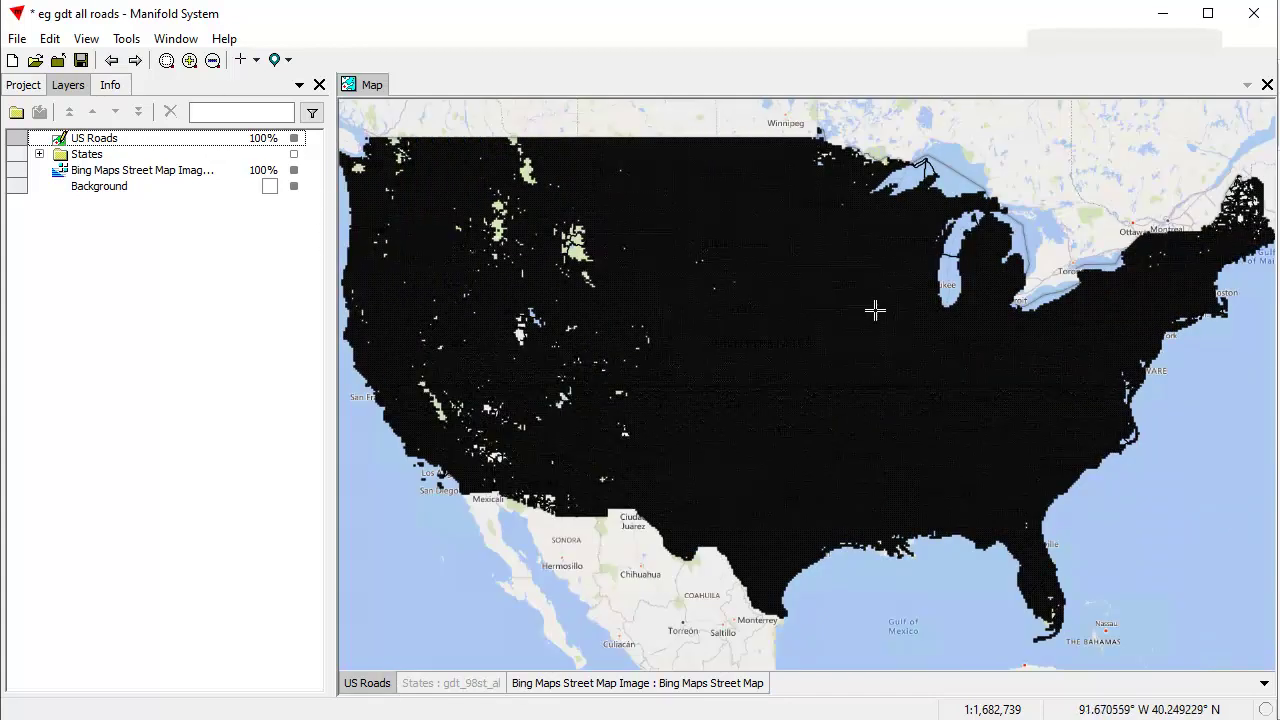
pyautogui.moveTo(857, 231); pyautogui.dragTo(958, 322)
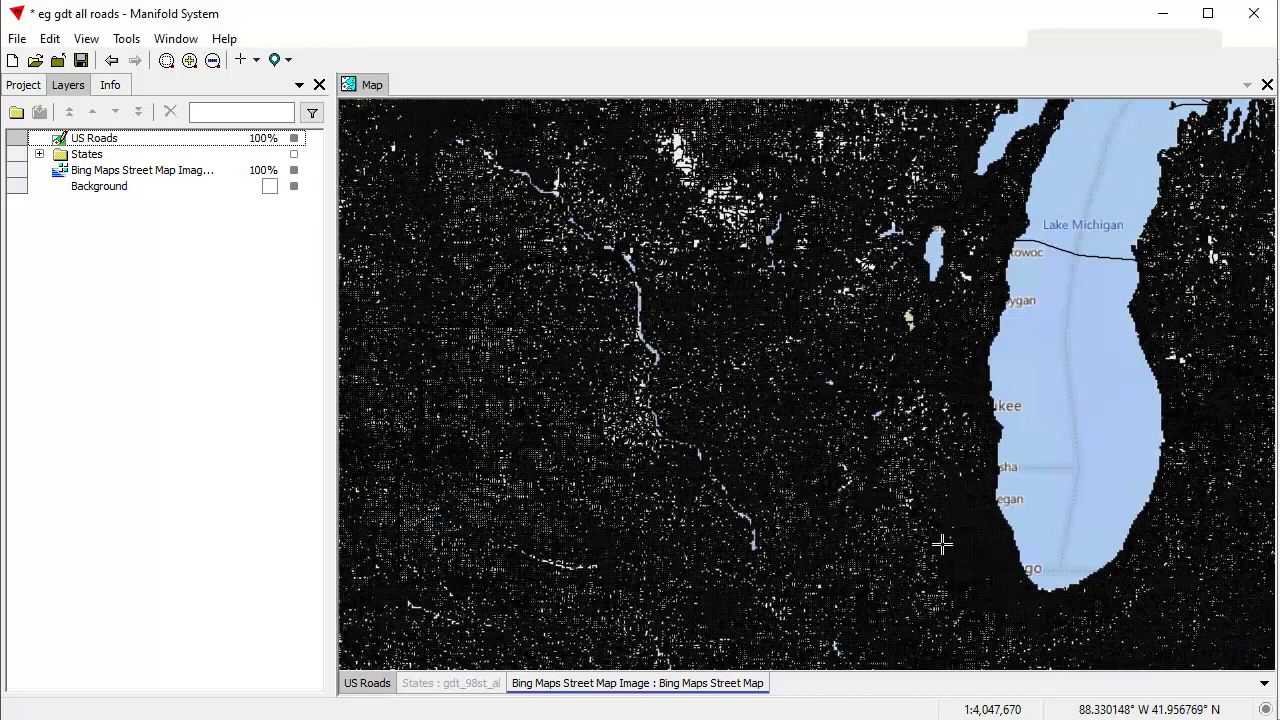
pyautogui.moveTo(890, 490); pyautogui.dragTo(1028, 603)
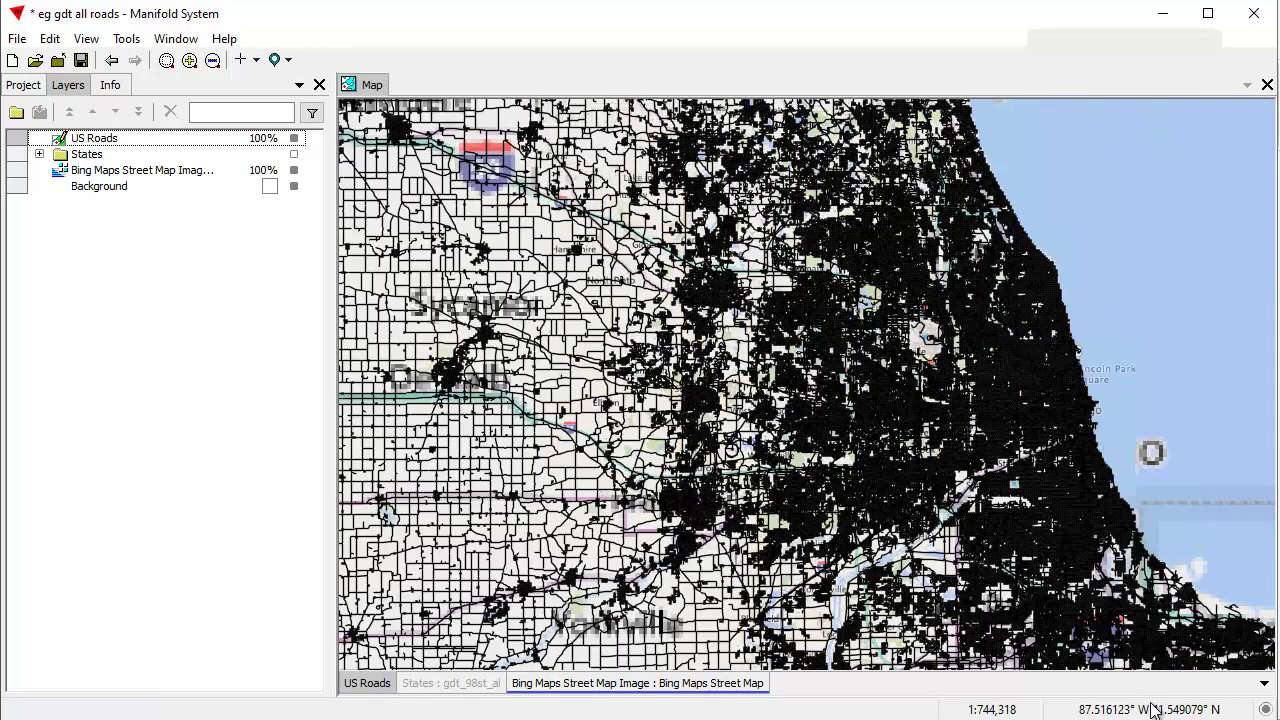
pyautogui.click(112, 61)
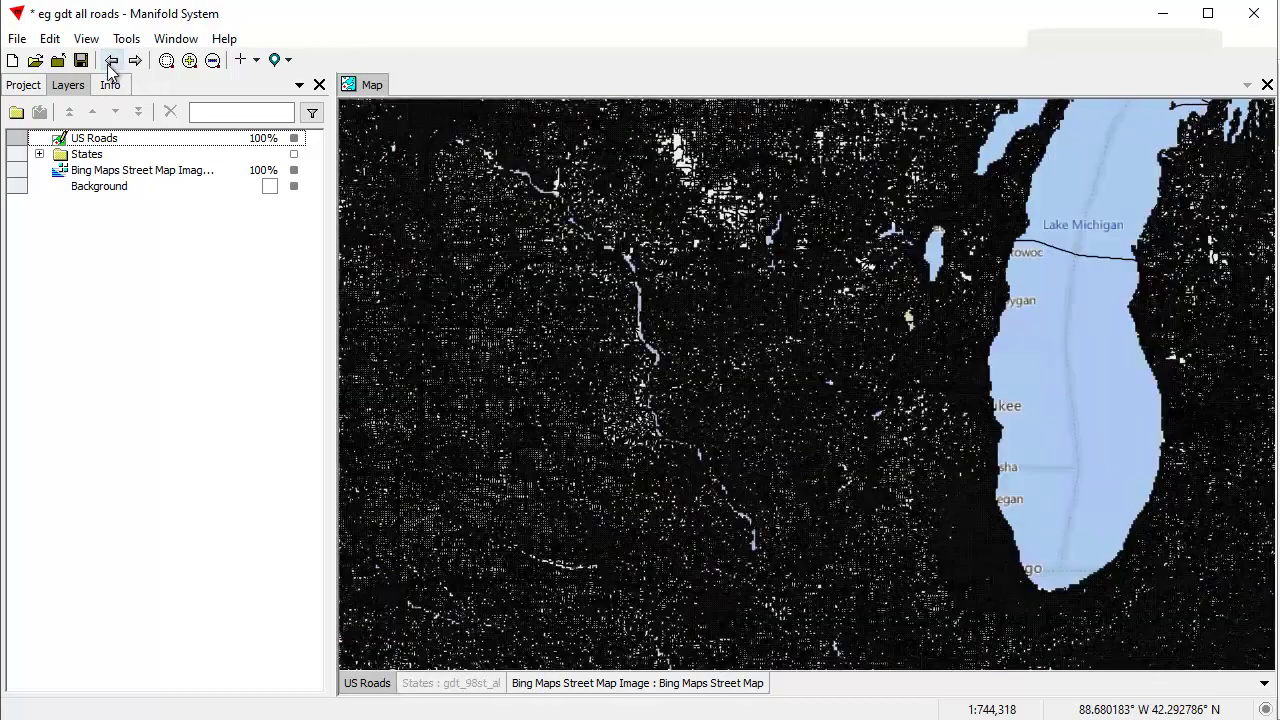
pyautogui.doubleClick(372, 688)
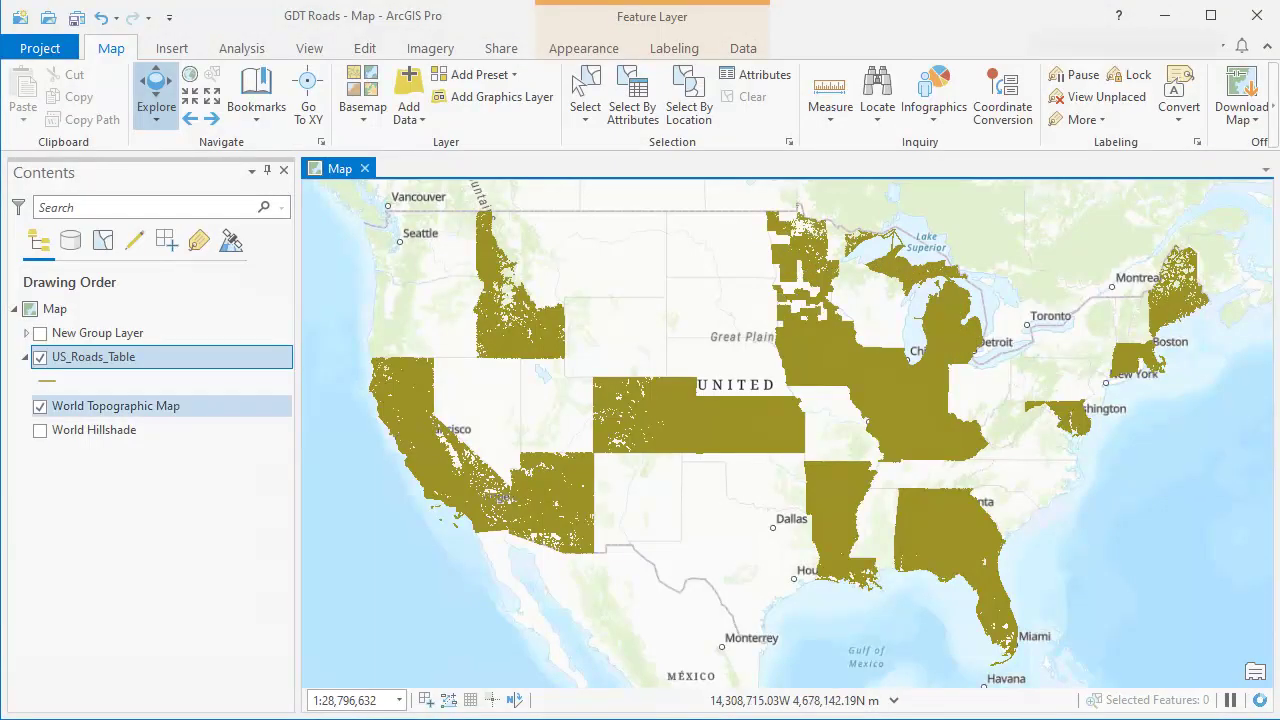
pyautogui.click(41, 334)
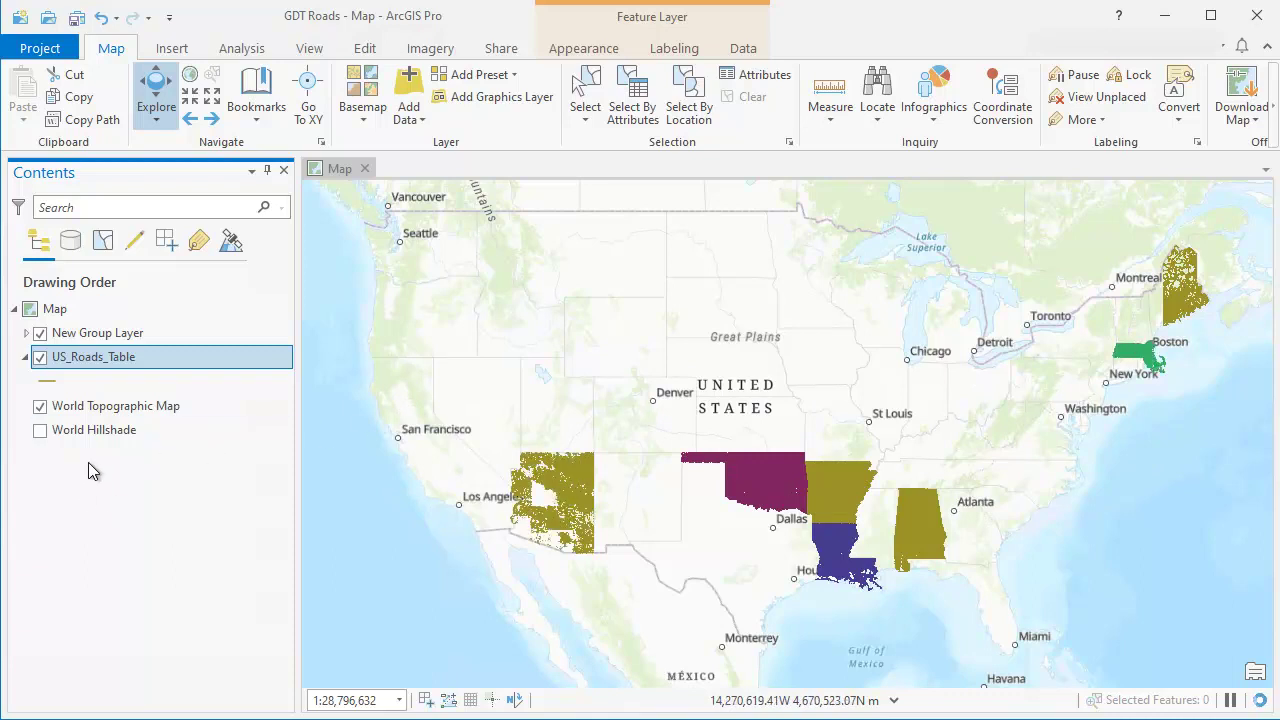
pyautogui.click(40, 334)
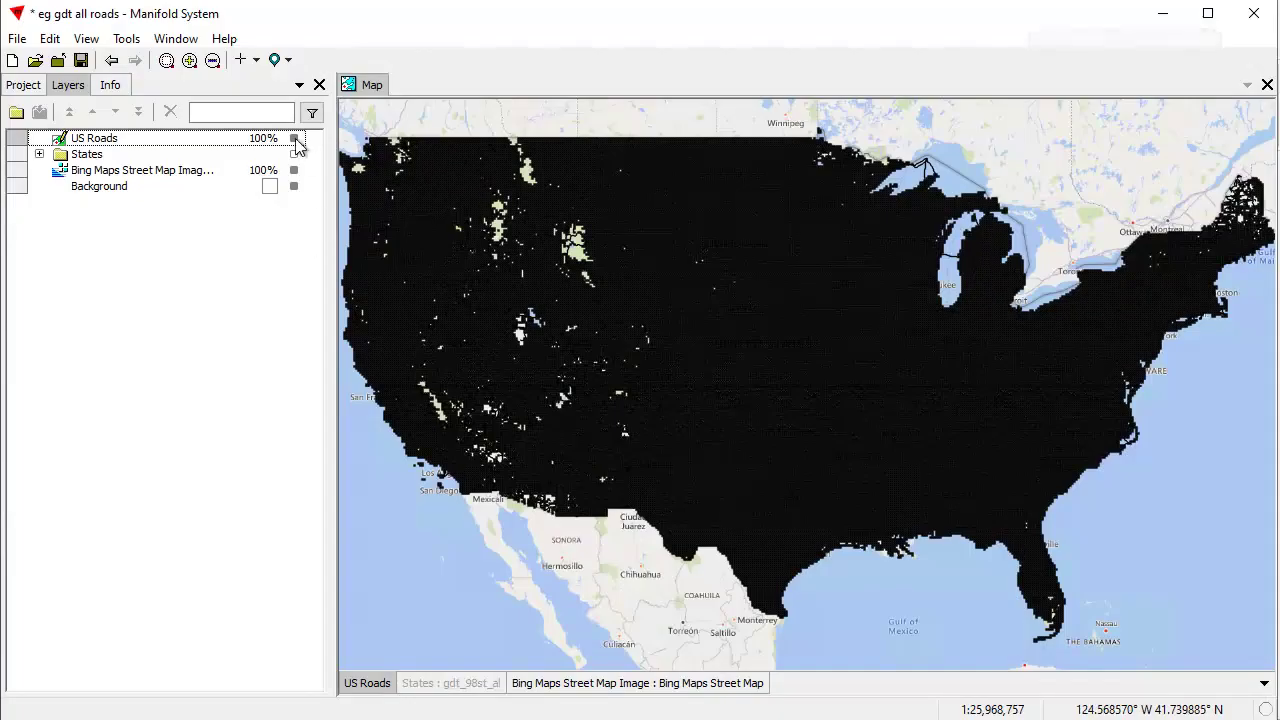
# Hide US Roads, then make States and then US Roads the current layer.
pyautogui.click(294, 138)
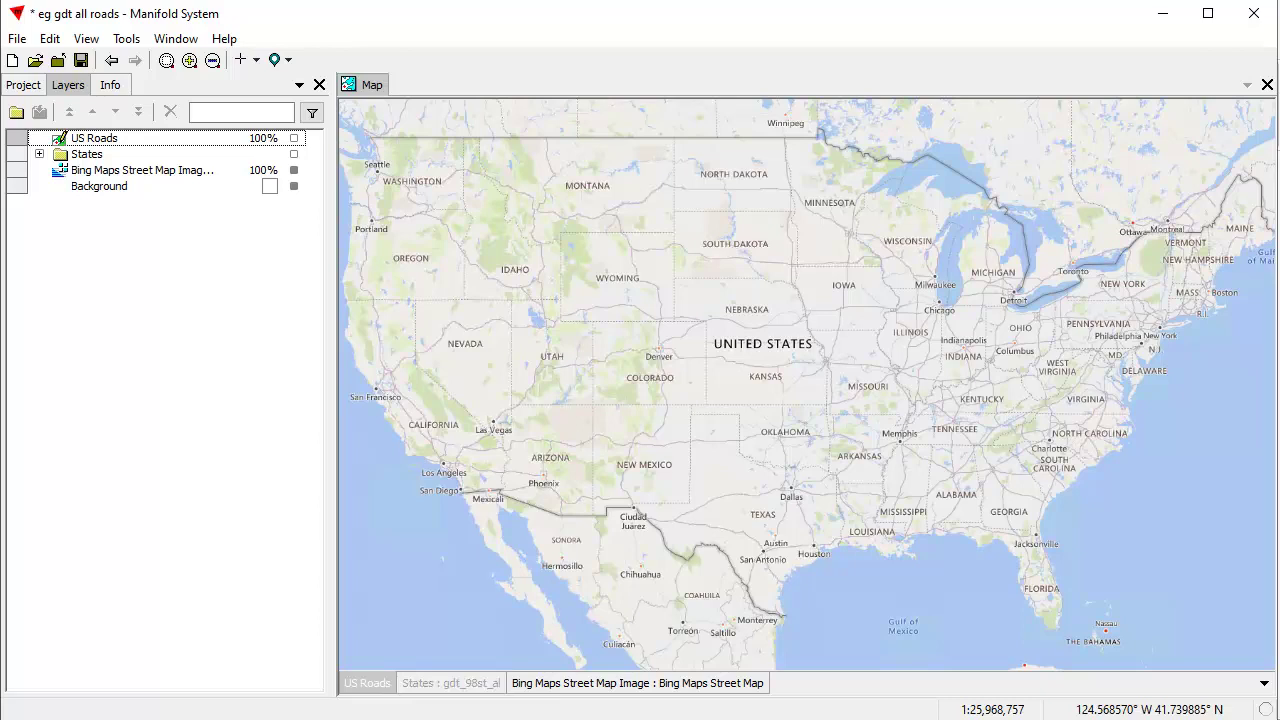
pyautogui.click(87, 154)
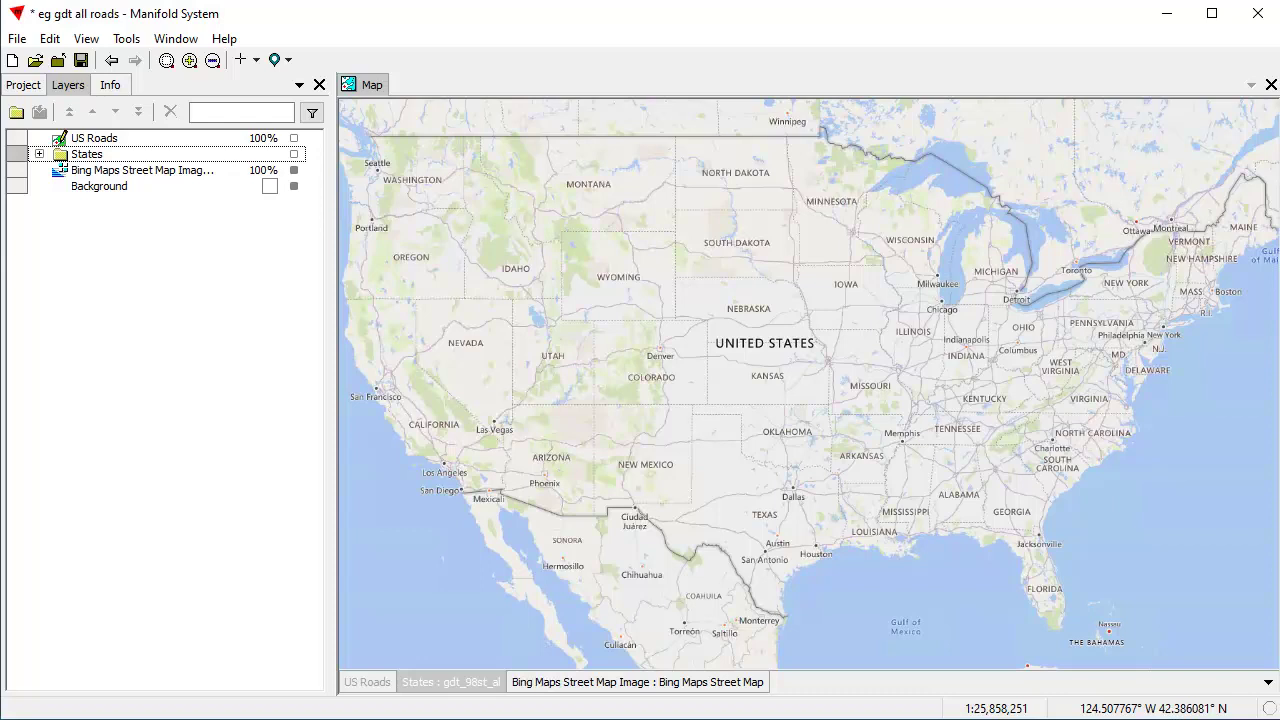
pyautogui.click(94, 138)
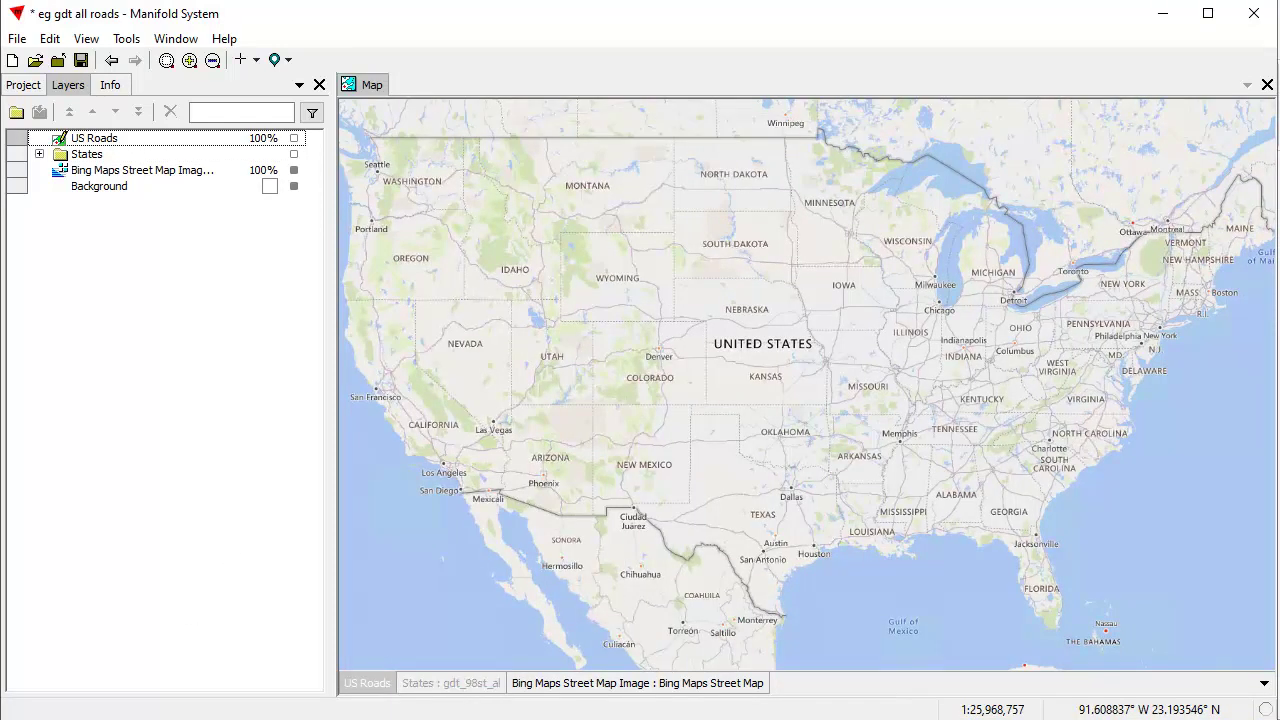
pyautogui.rightClick(578, 719)
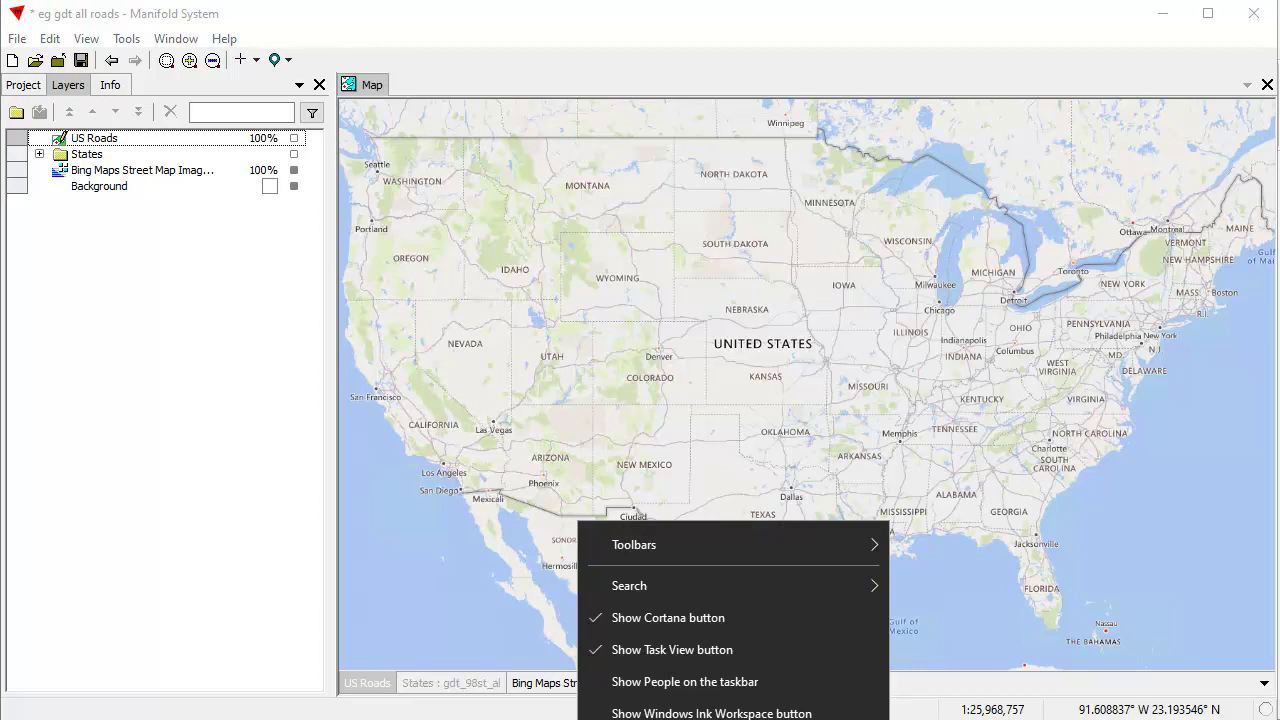
pyautogui.click(650, 719)
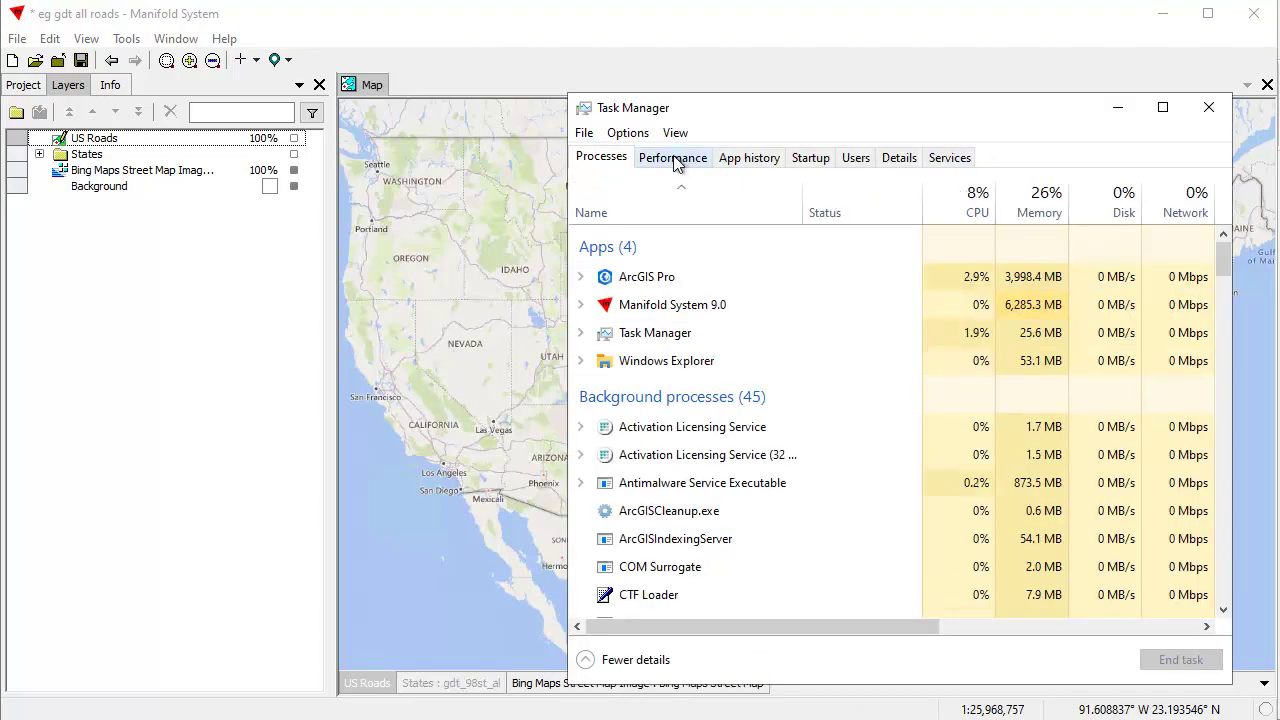
pyautogui.click(674, 159)
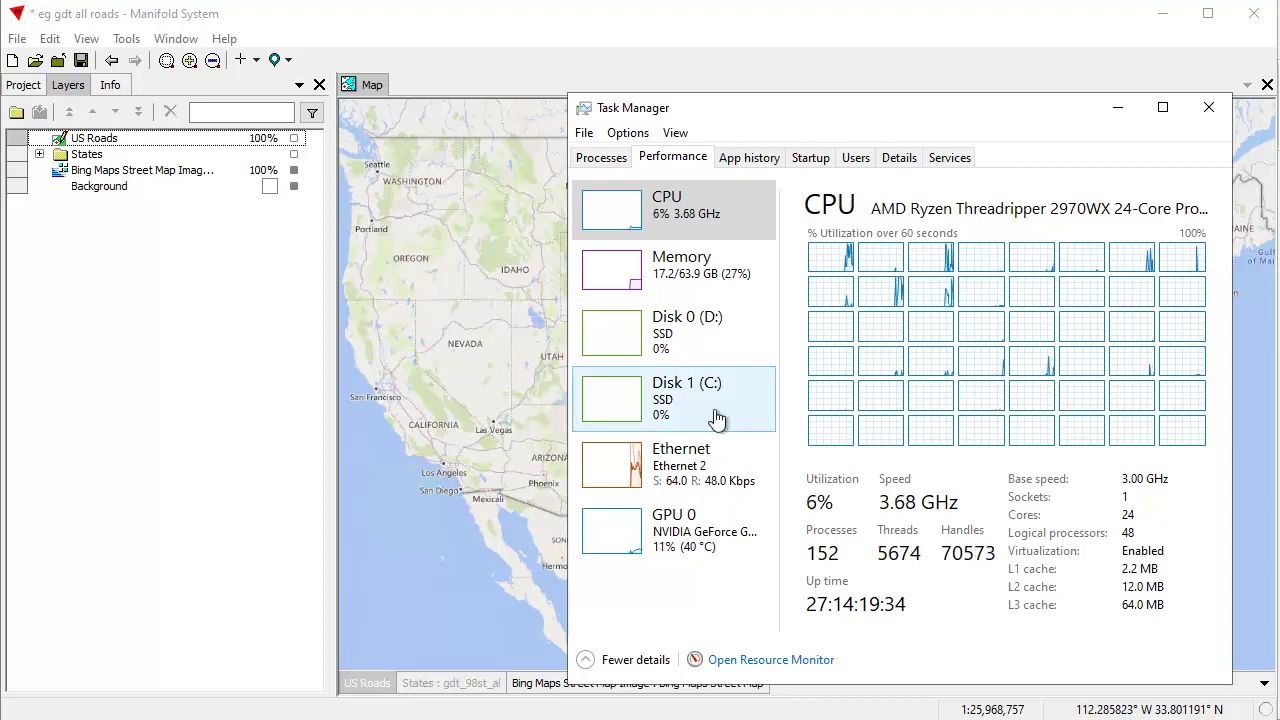
pyautogui.click(1119, 108)
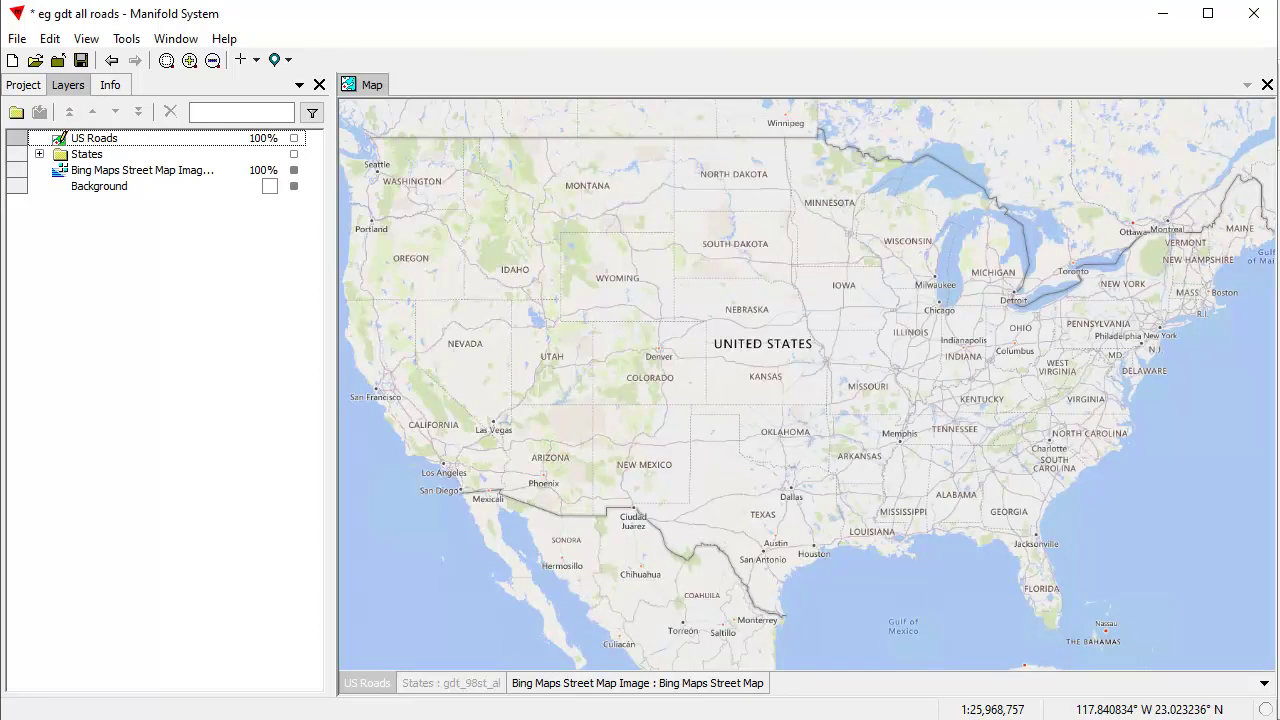
pyautogui.click(87, 154)
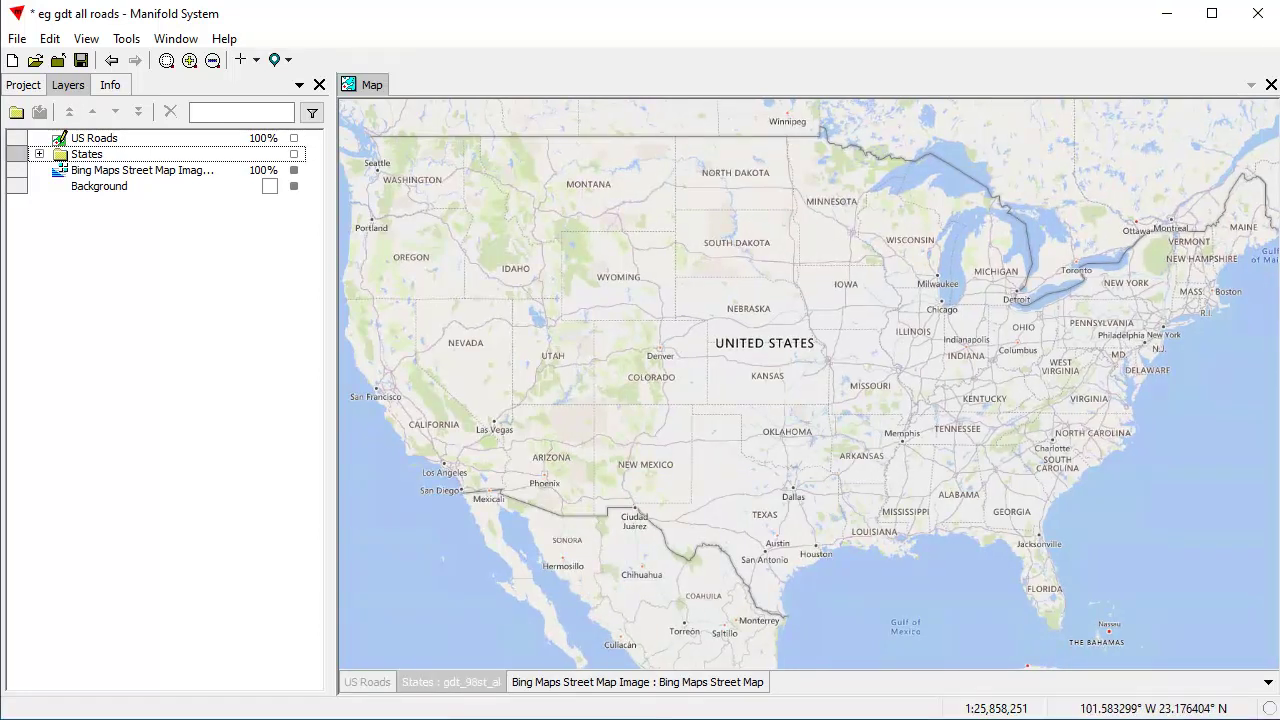
pyautogui.hotkey('ctrl', 'shift', 'Escape')
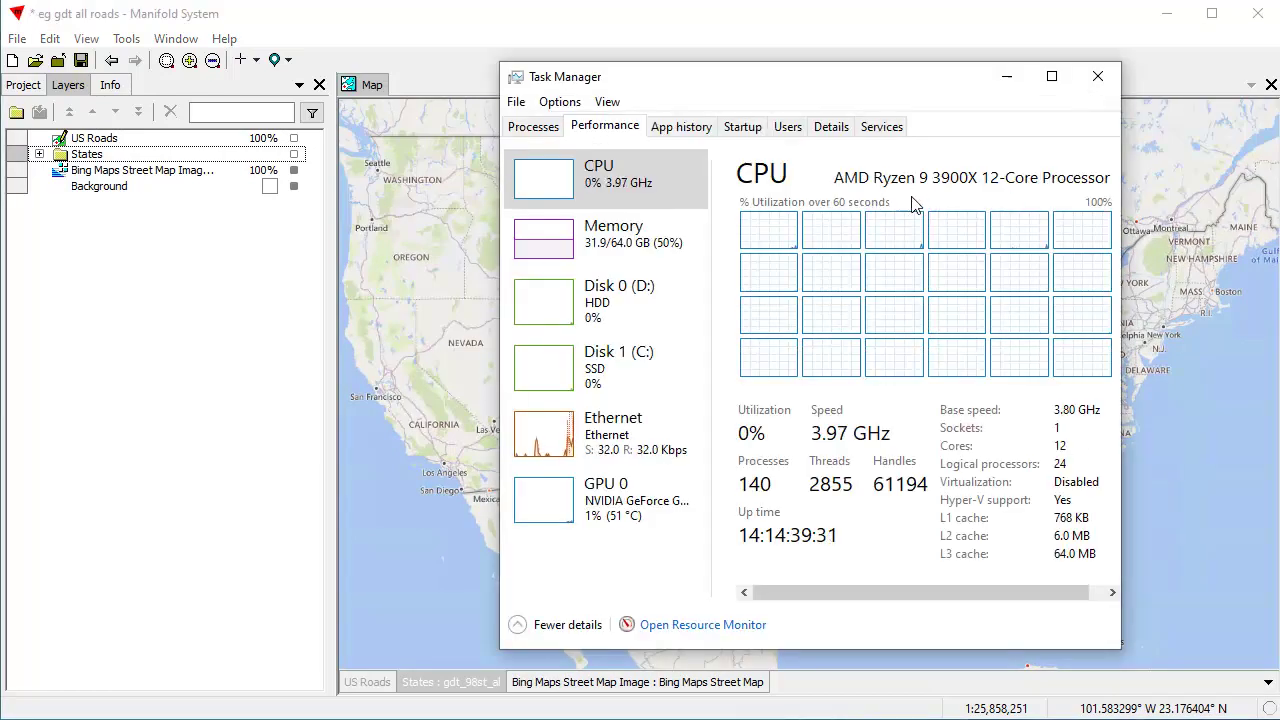
pyautogui.click(1005, 80)
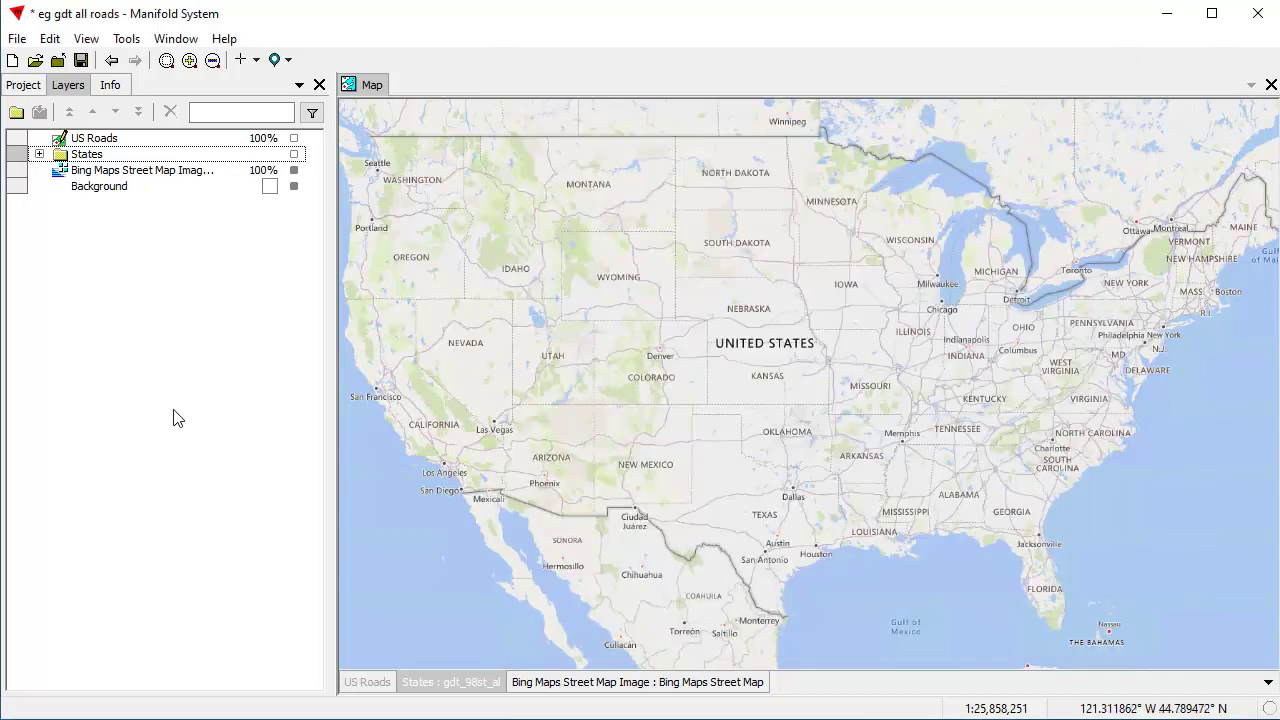
# Toggle States and US Roads on and off to compare redraws, leave both hidden, and switch to QGIS.
pyautogui.click(294, 155)
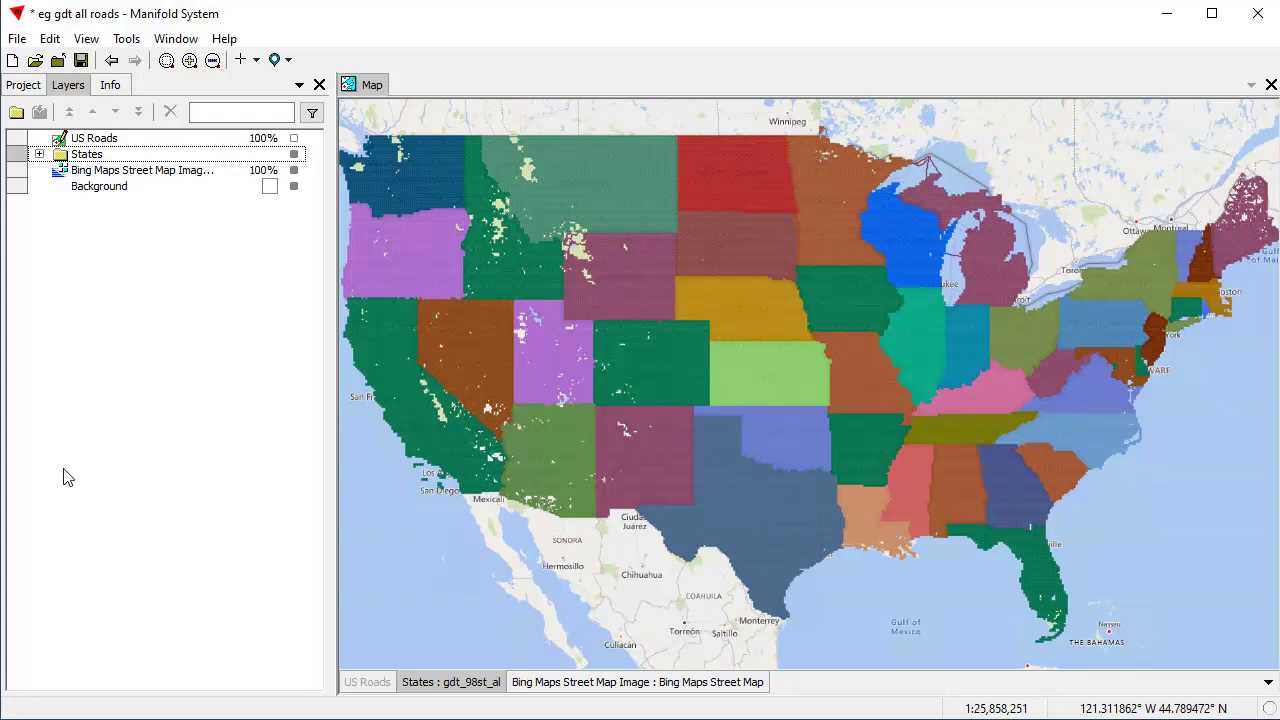
pyautogui.click(297, 139)
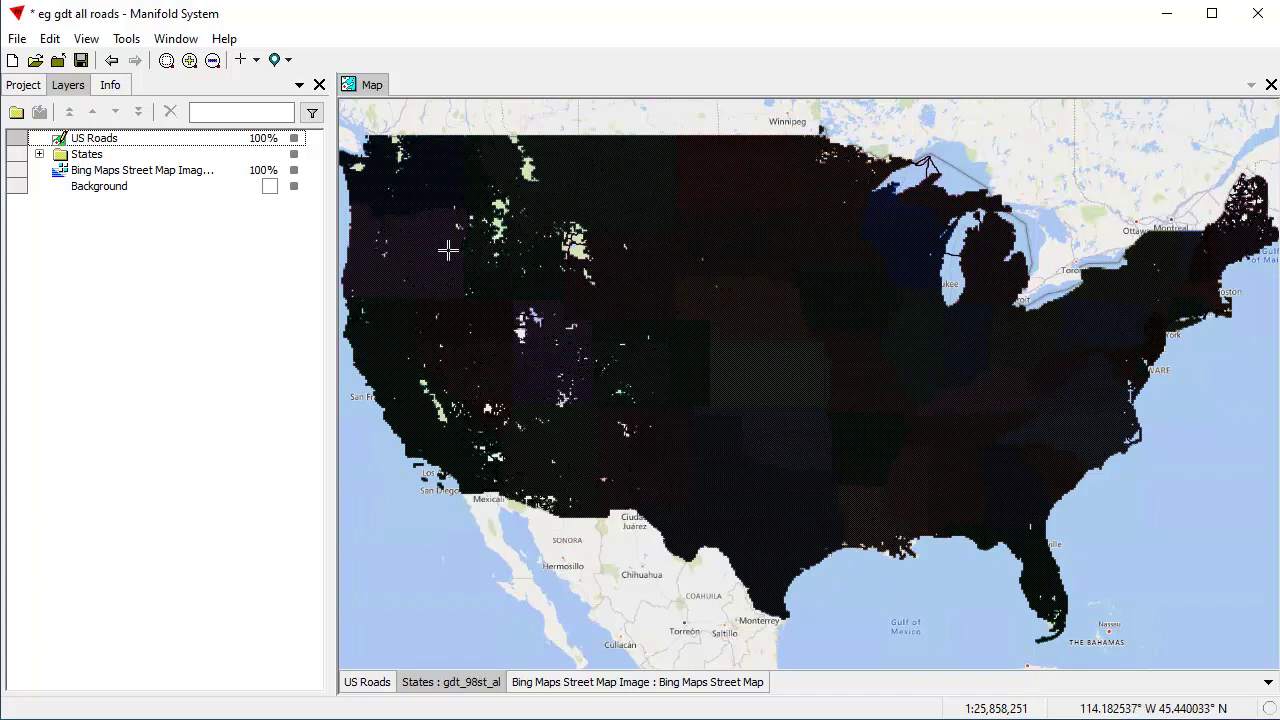
pyautogui.click(294, 140)
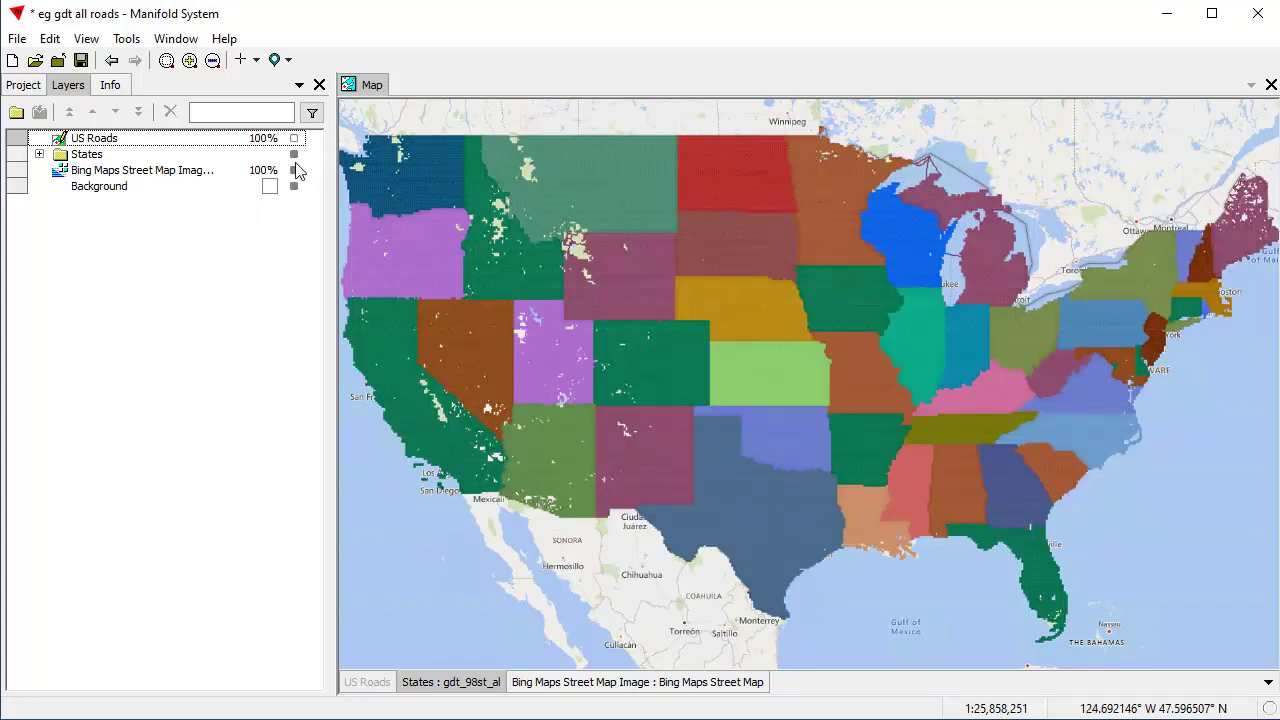
pyautogui.click(294, 154)
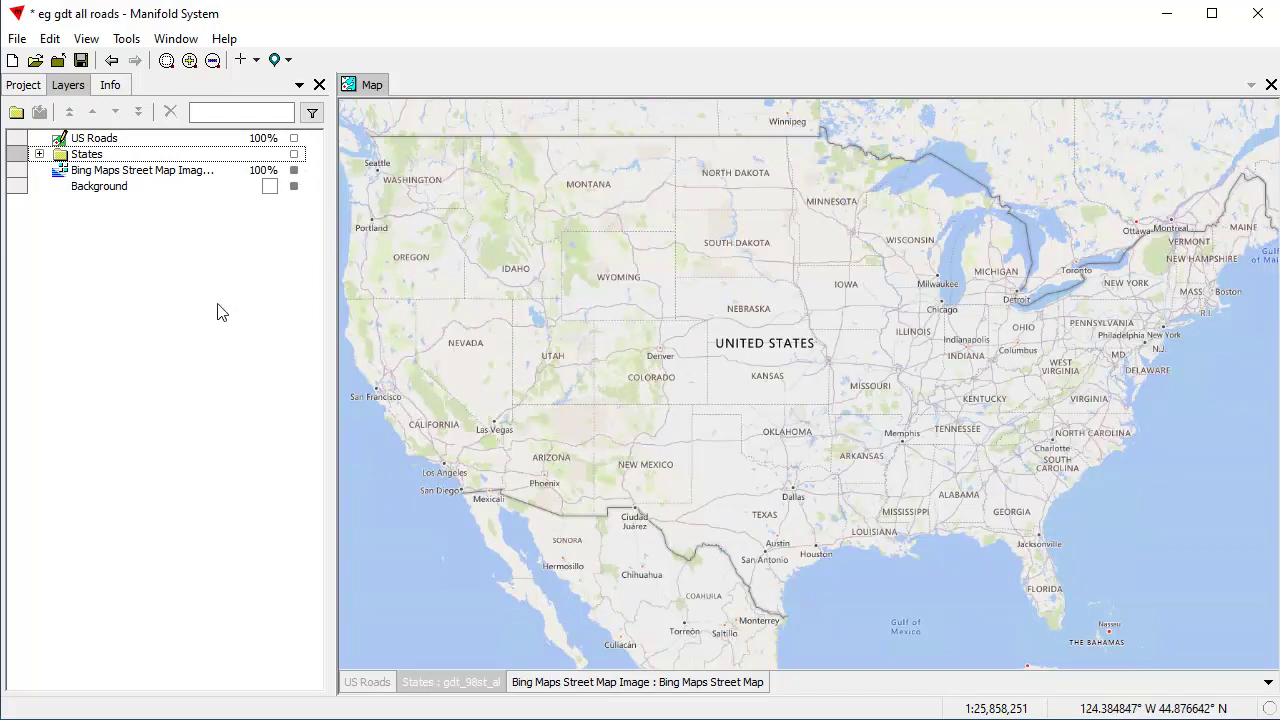
pyautogui.click(294, 155)
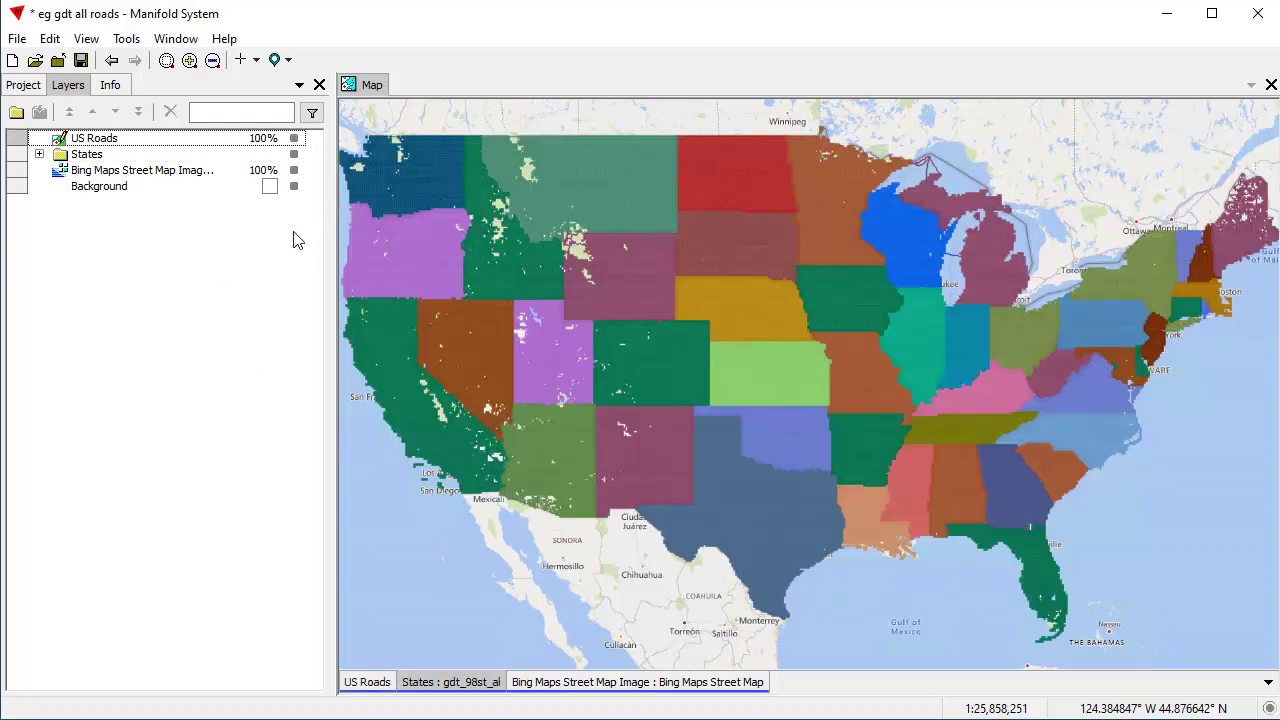
pyautogui.click(294, 155)
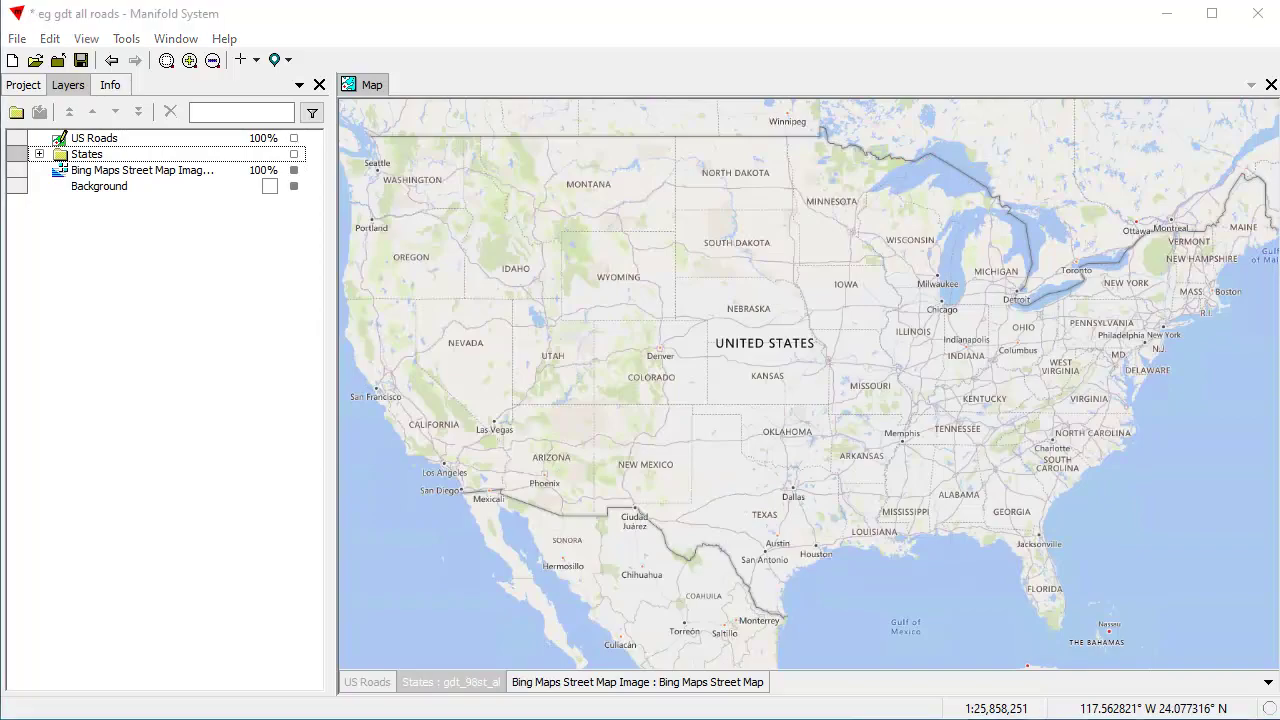
pyautogui.hotkey('alt', 'Tab')
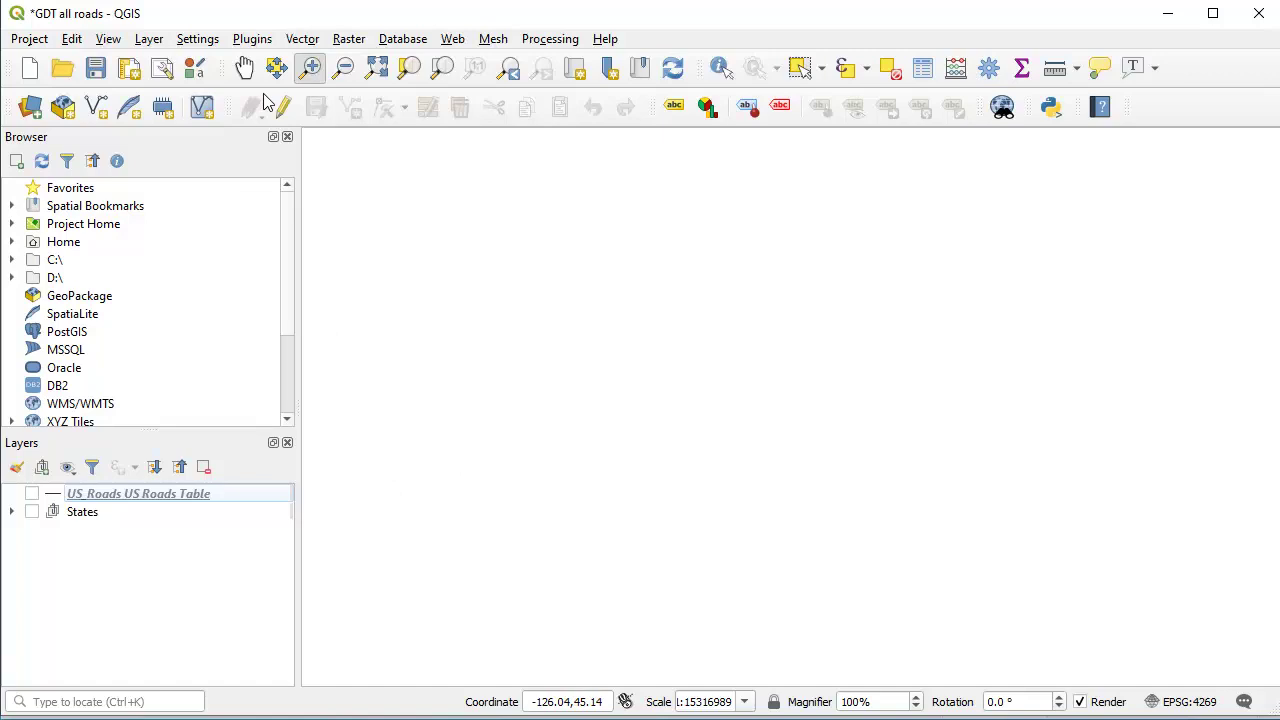
# In QGIS, select the Pan Map tool, then show the States layer followed by US Roads.
pyautogui.click(245, 68)
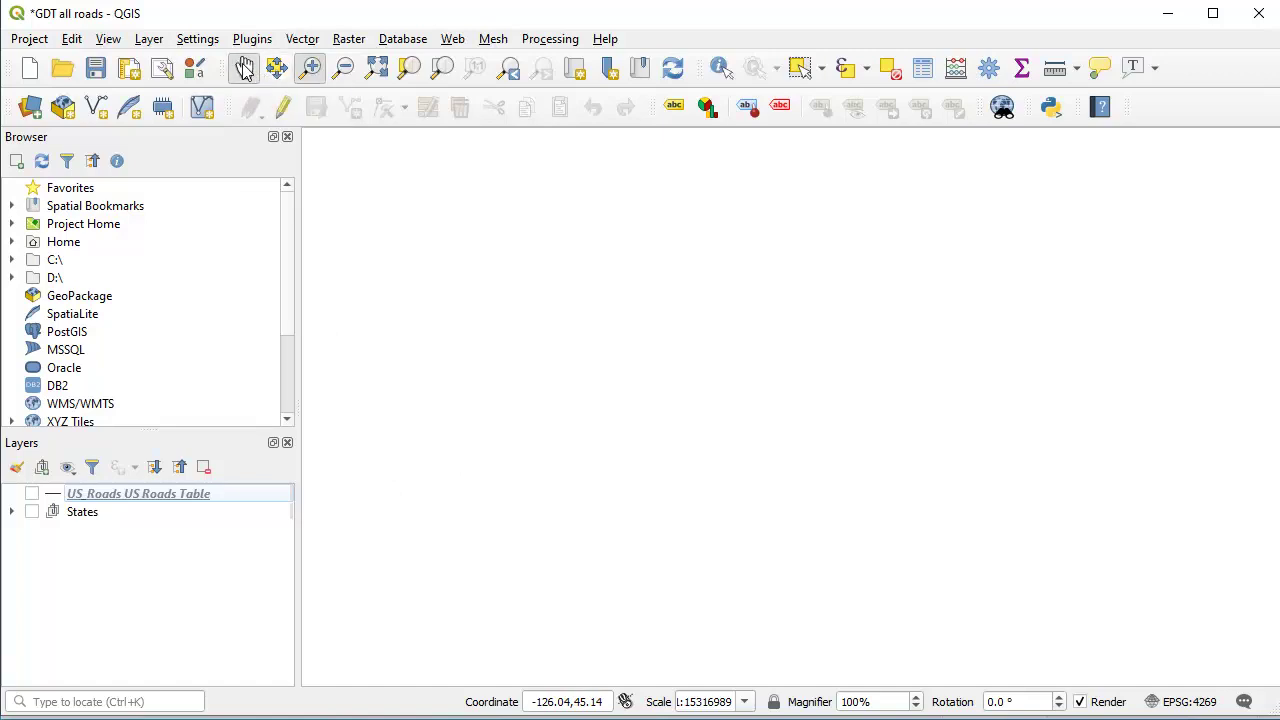
pyautogui.click(32, 512)
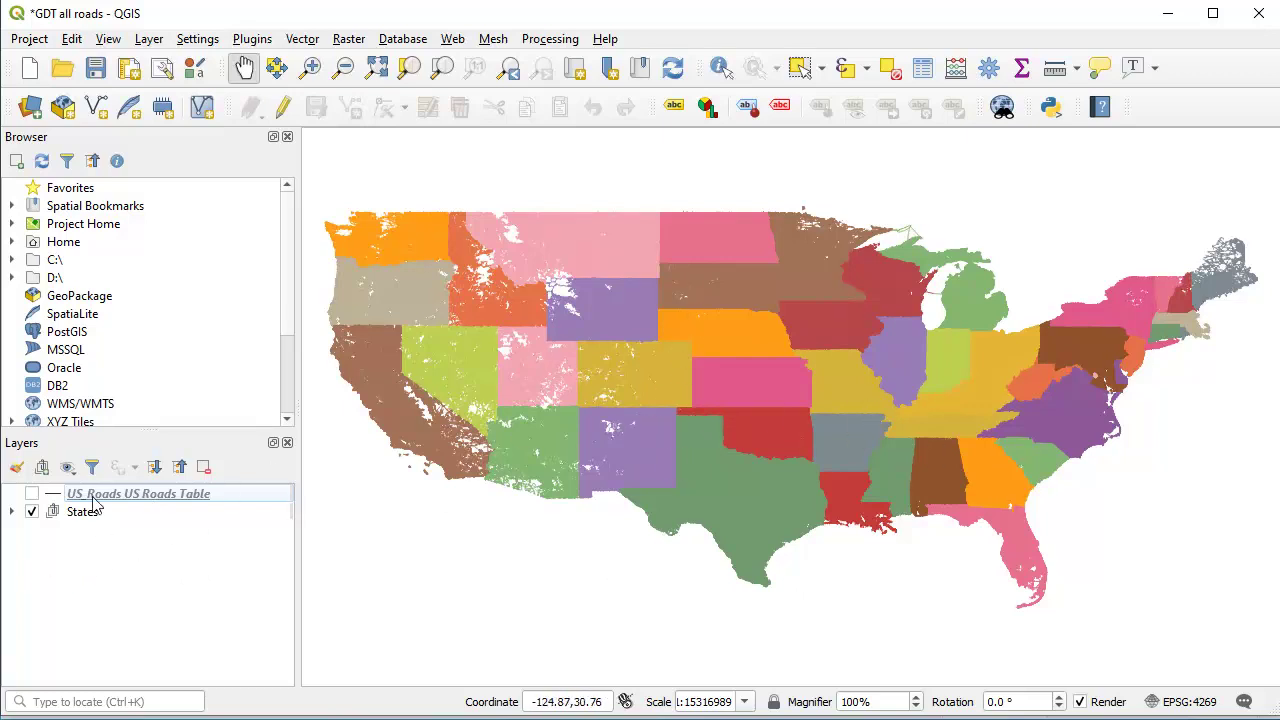
pyautogui.click(31, 494)
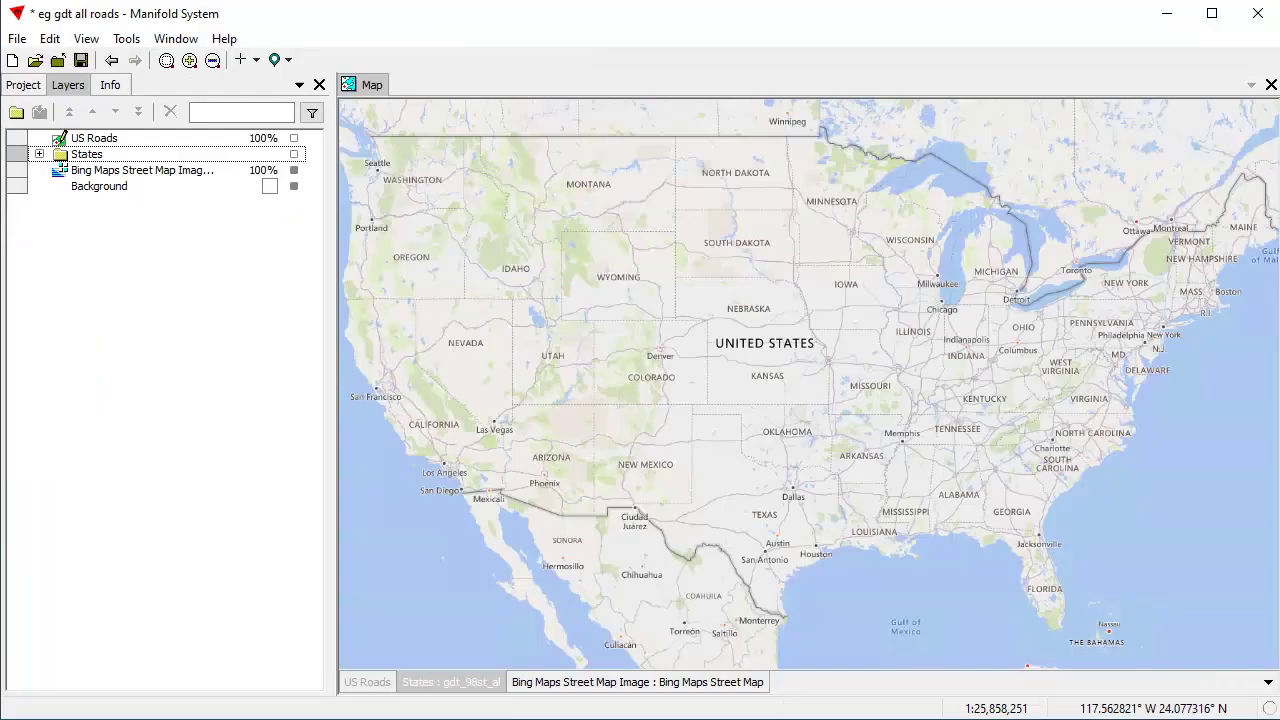
# Show the US Roads layer and toggle it off and on to time the redraw.
pyautogui.click(294, 139)
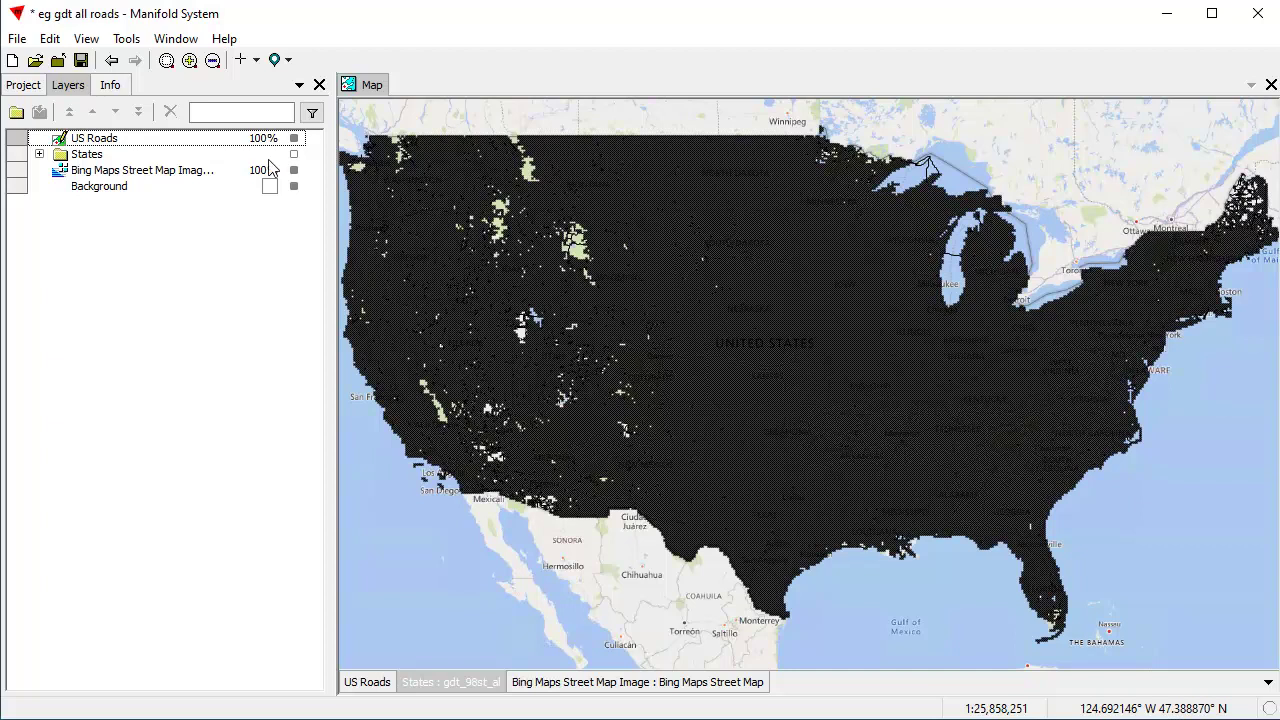
pyautogui.click(294, 139)
pyautogui.click(294, 139)
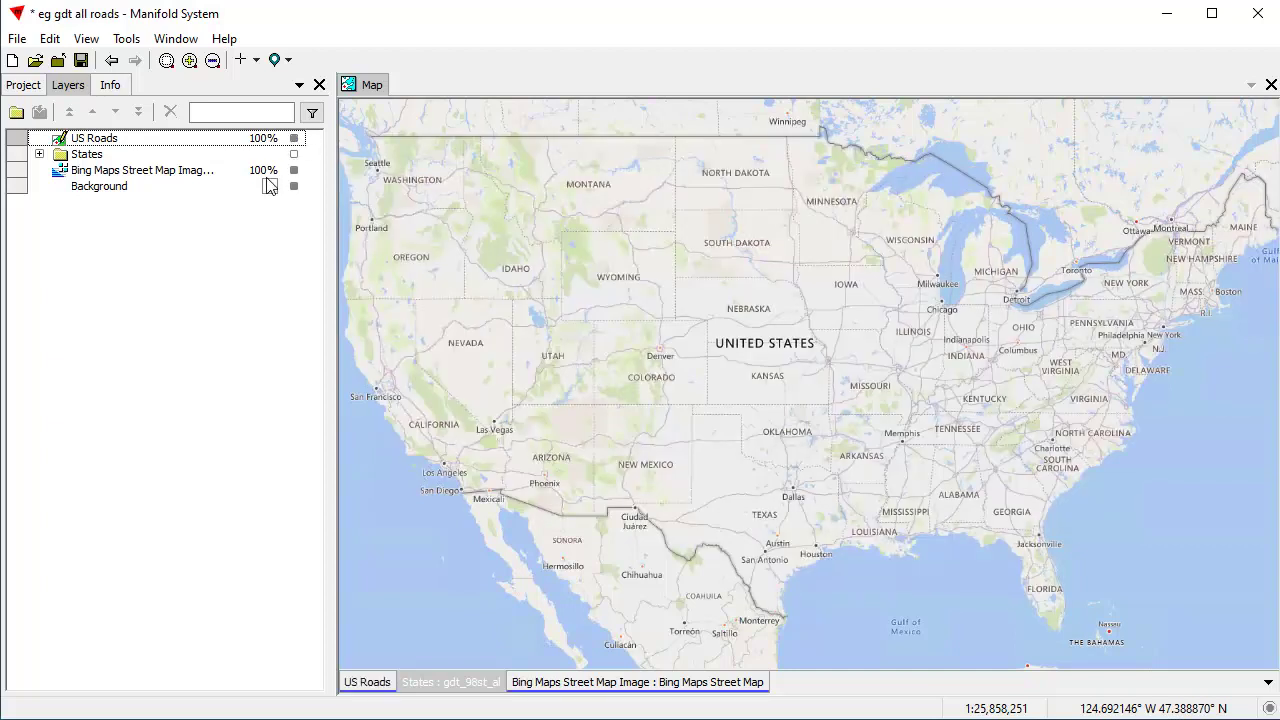
# Zoom into New Jersey and Philadelphia, zoom back to the whole US, and hide US Roads.
pyautogui.moveTo(1108, 298); pyautogui.dragTo(1178, 390)
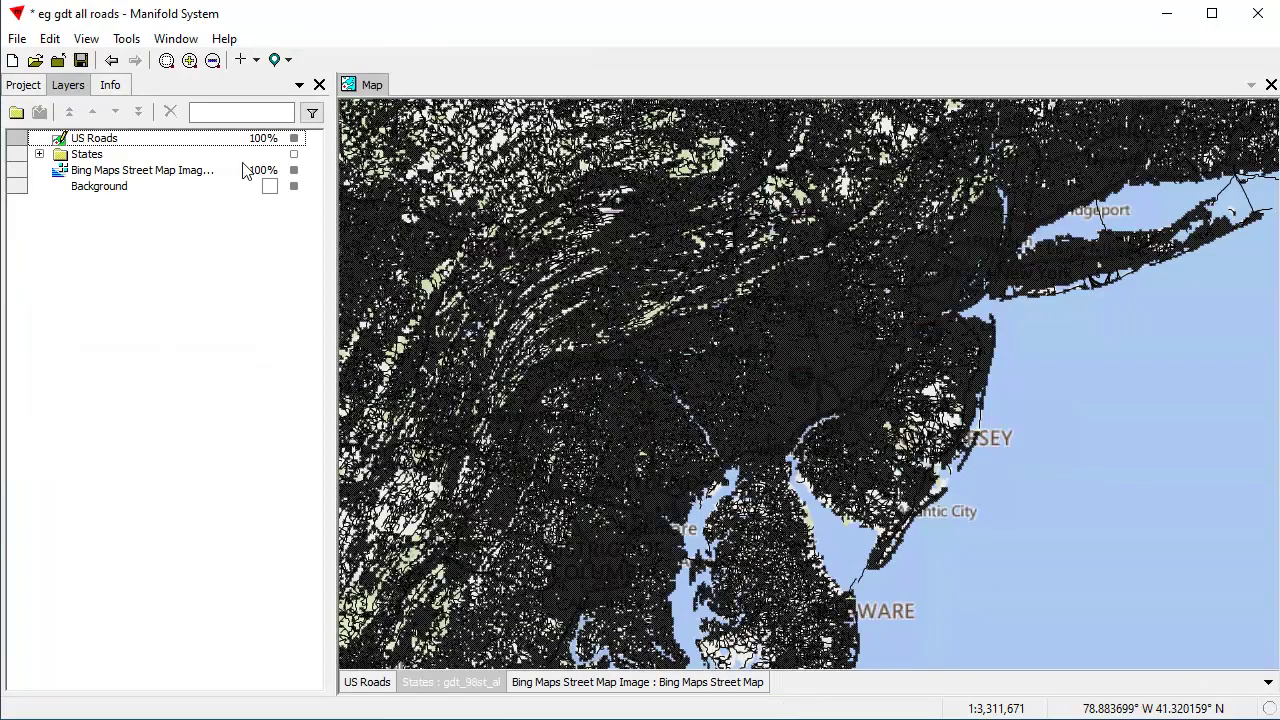
pyautogui.click(368, 682)
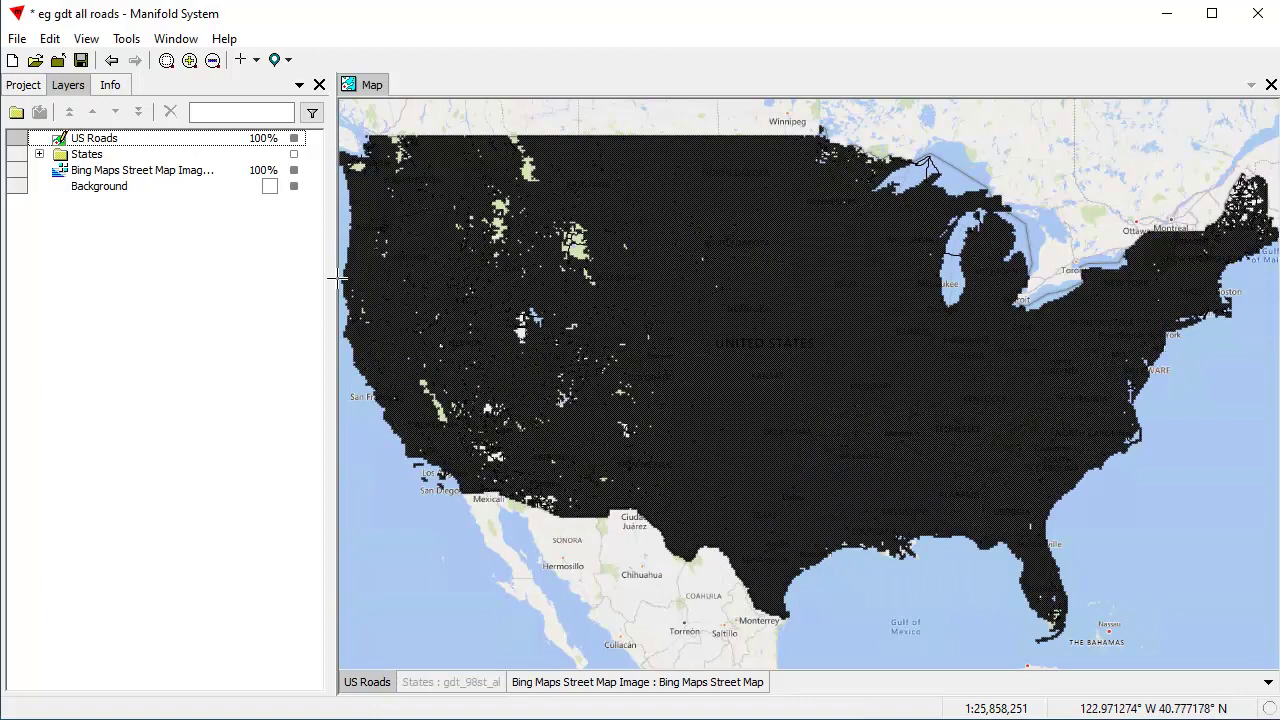
pyautogui.click(294, 155)
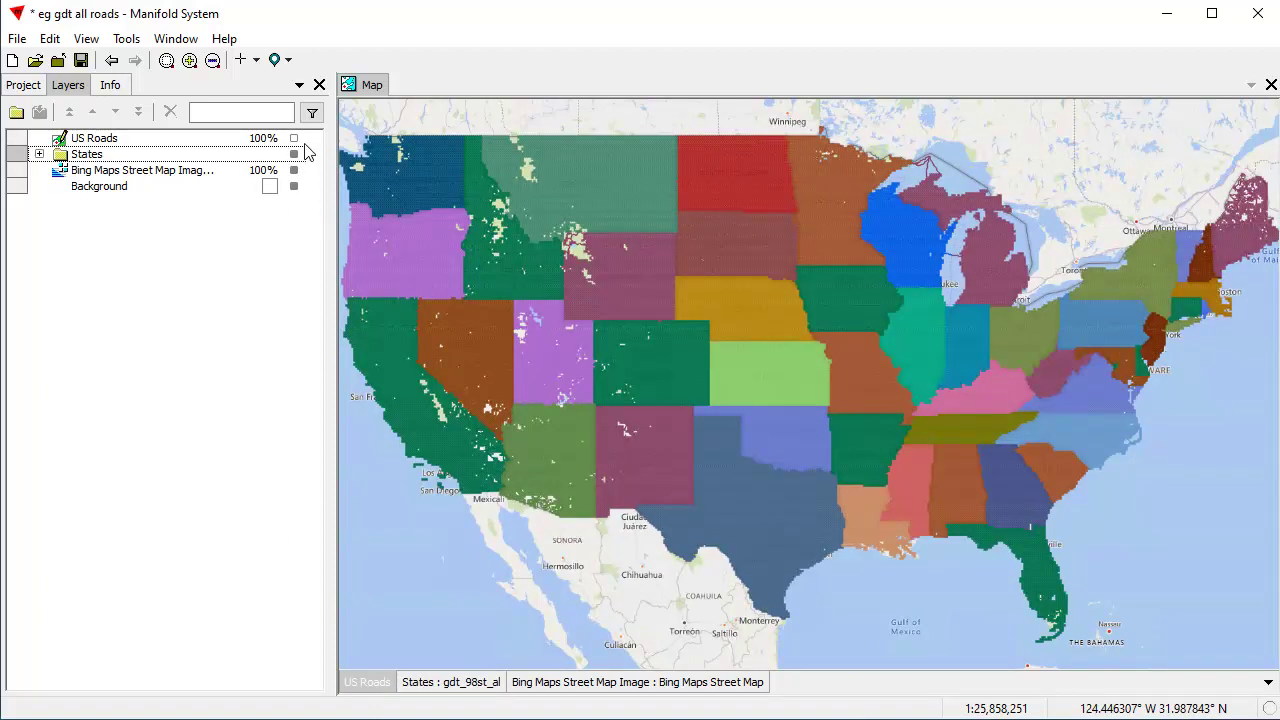
# Show US Roads, zoom into the Chicago region and pan around to test redraw speed.
pyautogui.click(294, 138)
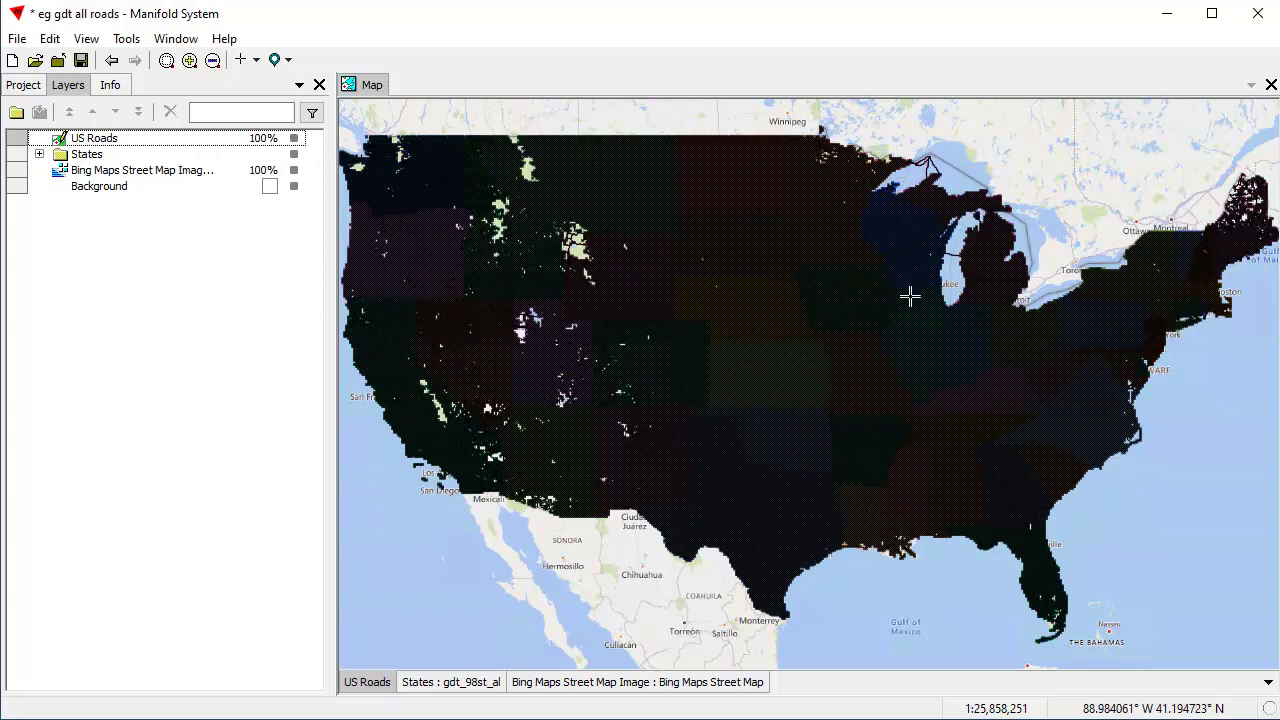
pyautogui.moveTo(921, 294); pyautogui.dragTo(955, 330)
pyautogui.moveTo(772, 410); pyautogui.dragTo(970, 577)
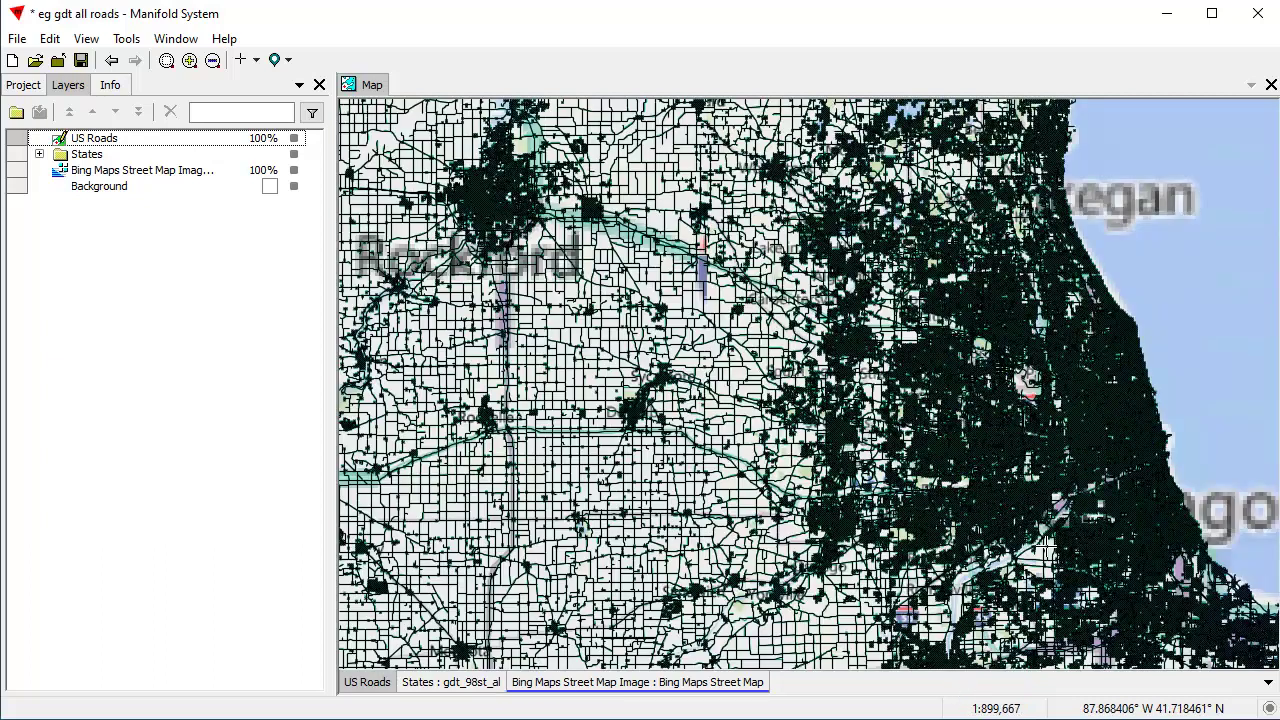
pyautogui.moveTo(700, 400); pyautogui.dragTo(840, 295)
pyautogui.moveTo(1183, 367); pyautogui.dragTo(957, 434)
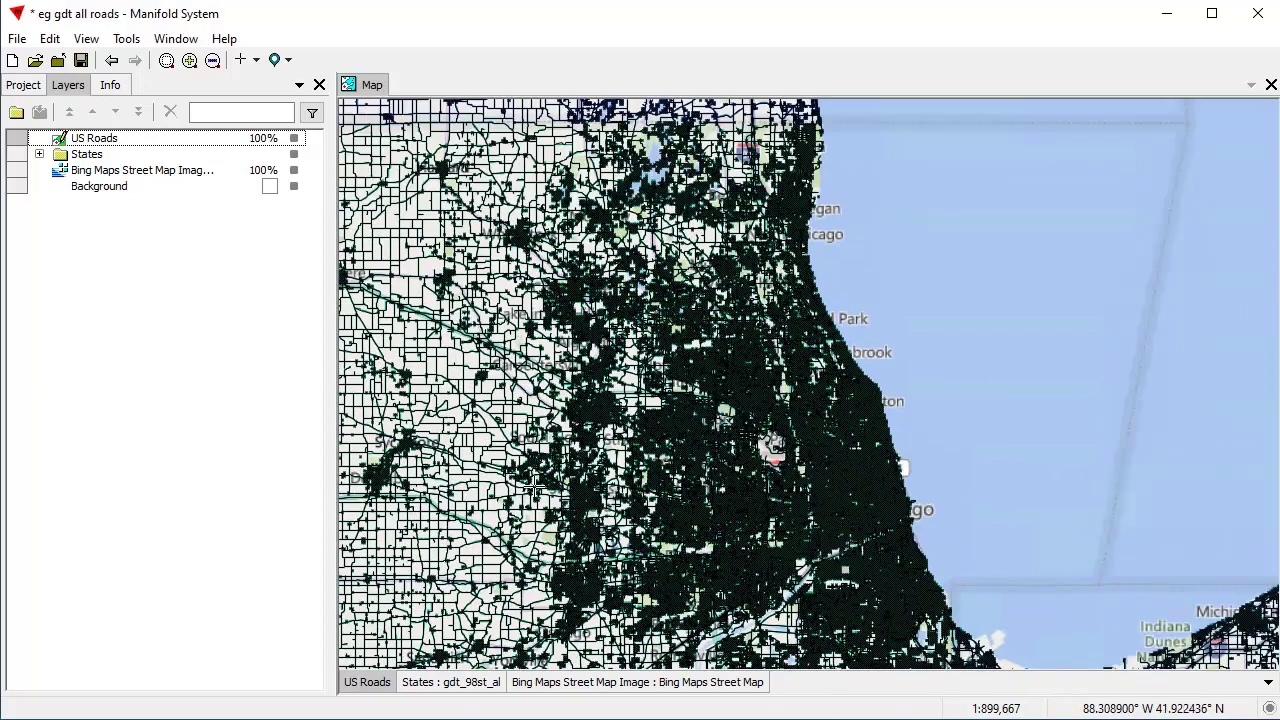
pyautogui.moveTo(471, 433); pyautogui.dragTo(562, 410)
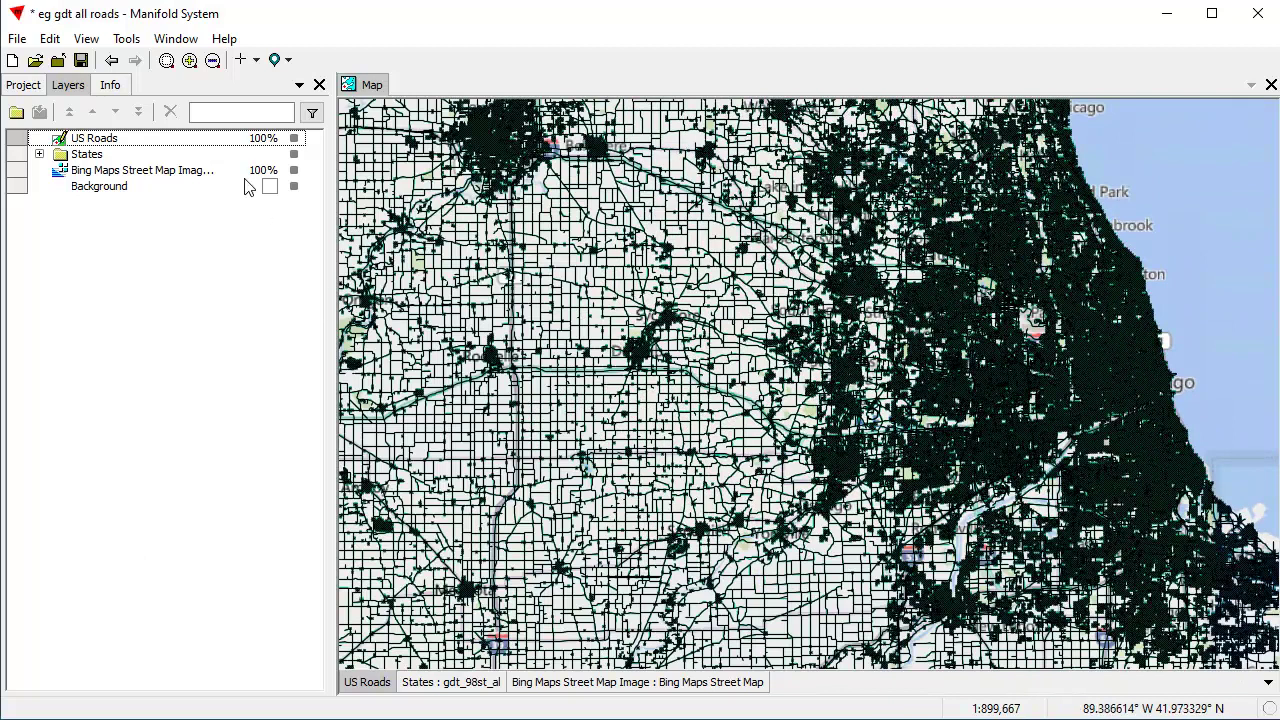
# Hide the States and US Roads layers and center the view on the whole roads layer.
pyautogui.click(294, 154)
pyautogui.click(294, 138)
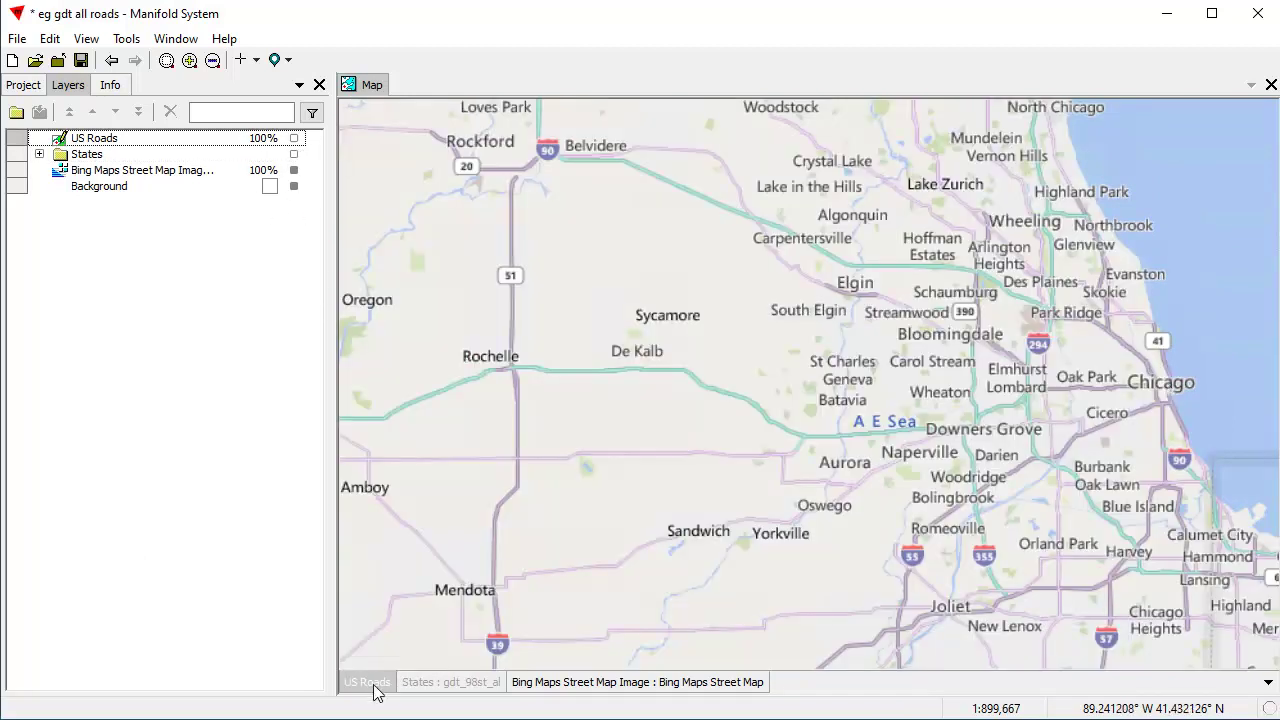
pyautogui.rightClick(372, 688)
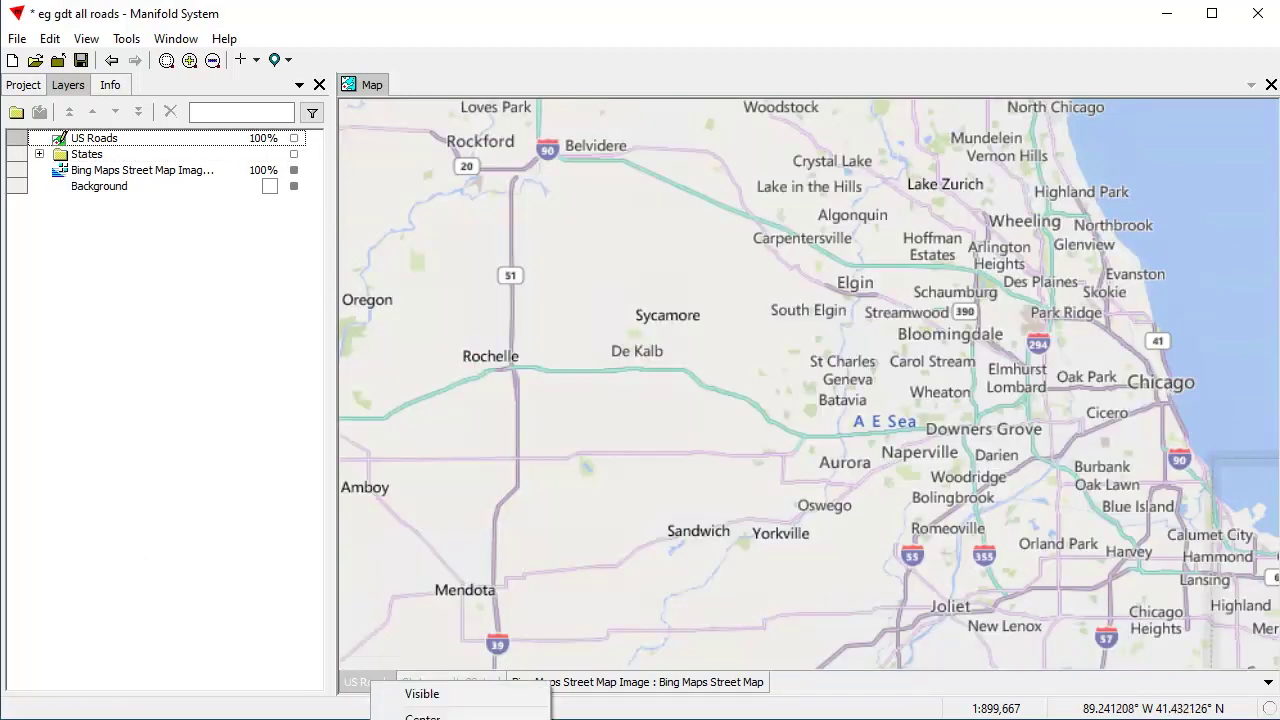
pyautogui.press('Return')
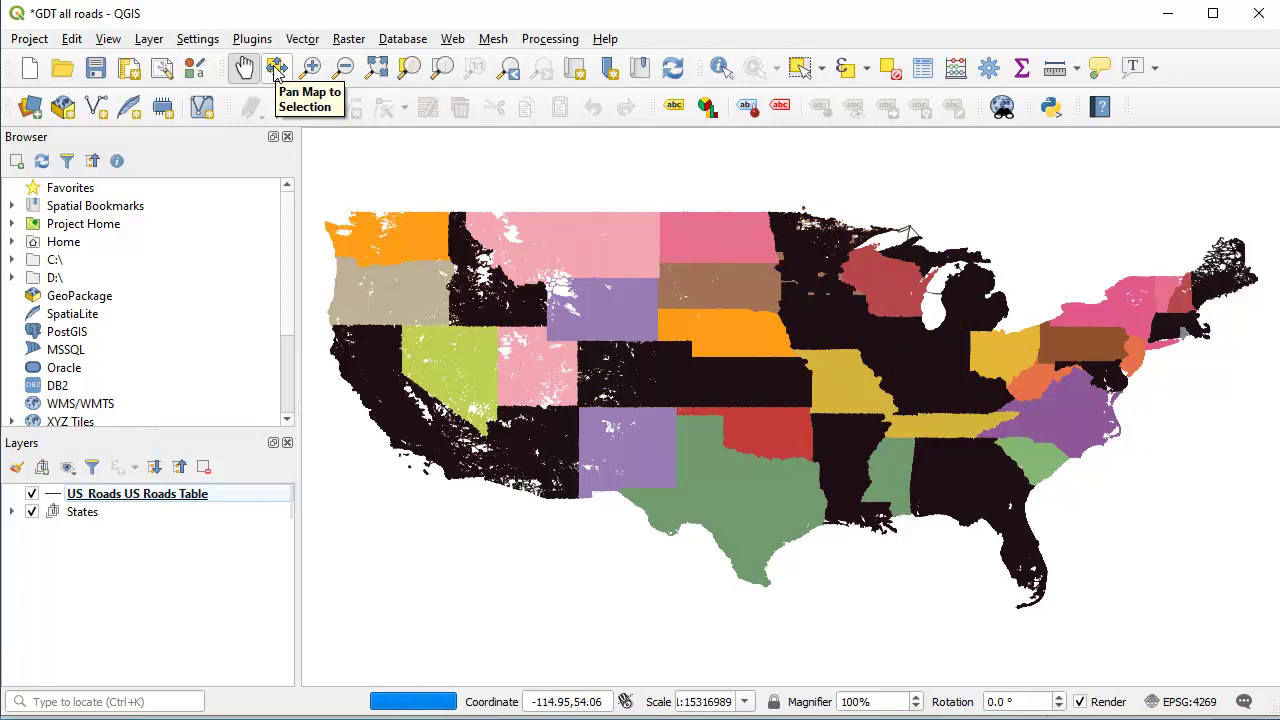
# Zoom in on the Illinois-Indiana roads, then closer into the Chicago area.
pyautogui.click(311, 67)
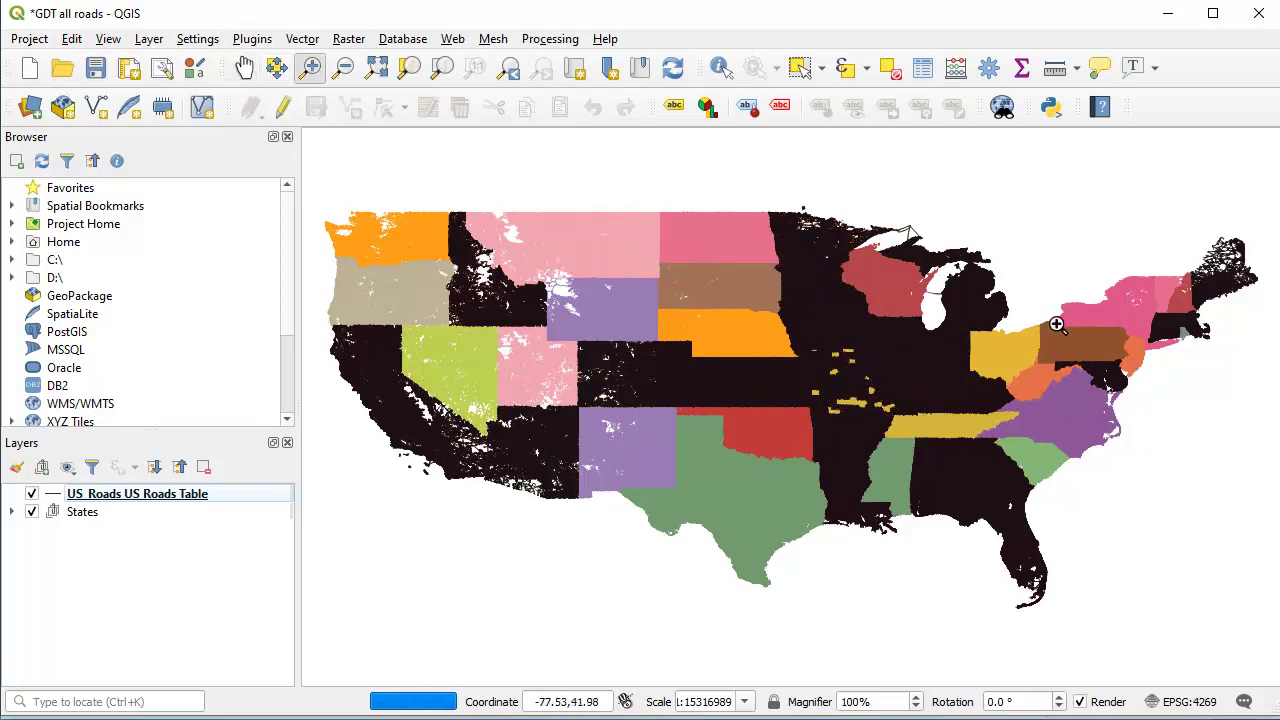
pyautogui.moveTo(893, 304); pyautogui.dragTo(929, 345)
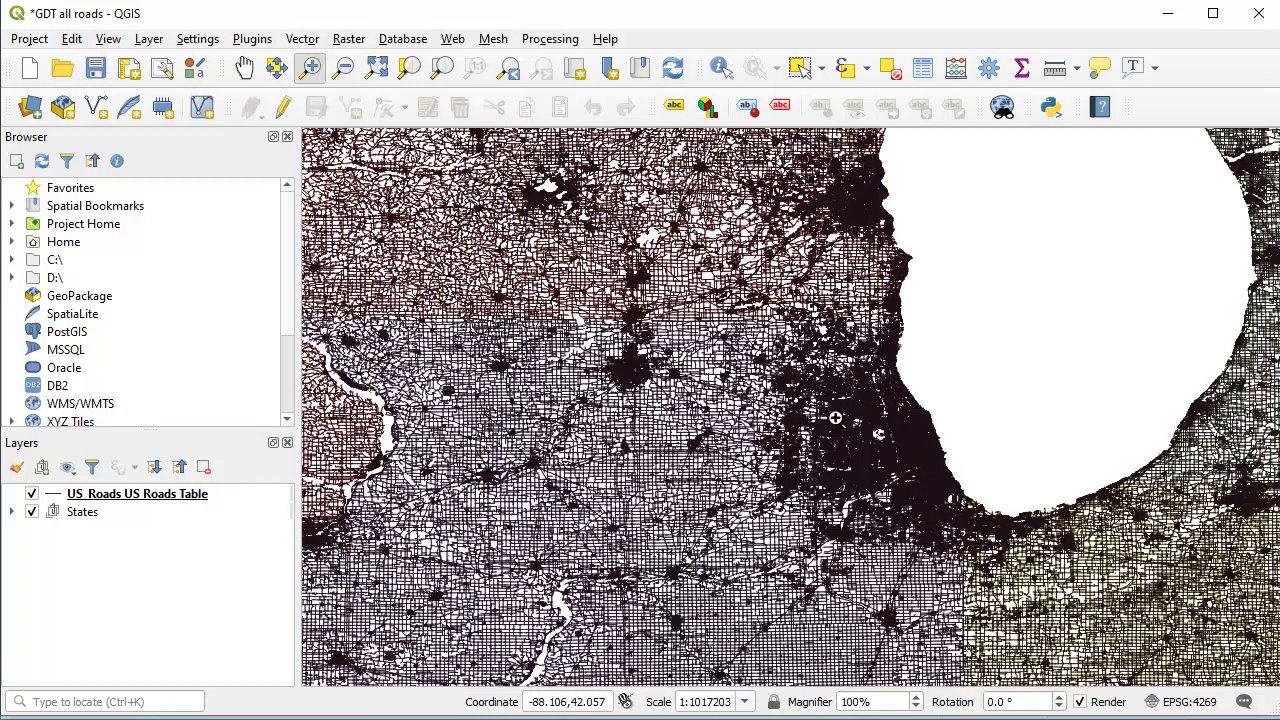
pyautogui.moveTo(818, 421); pyautogui.dragTo(910, 511)
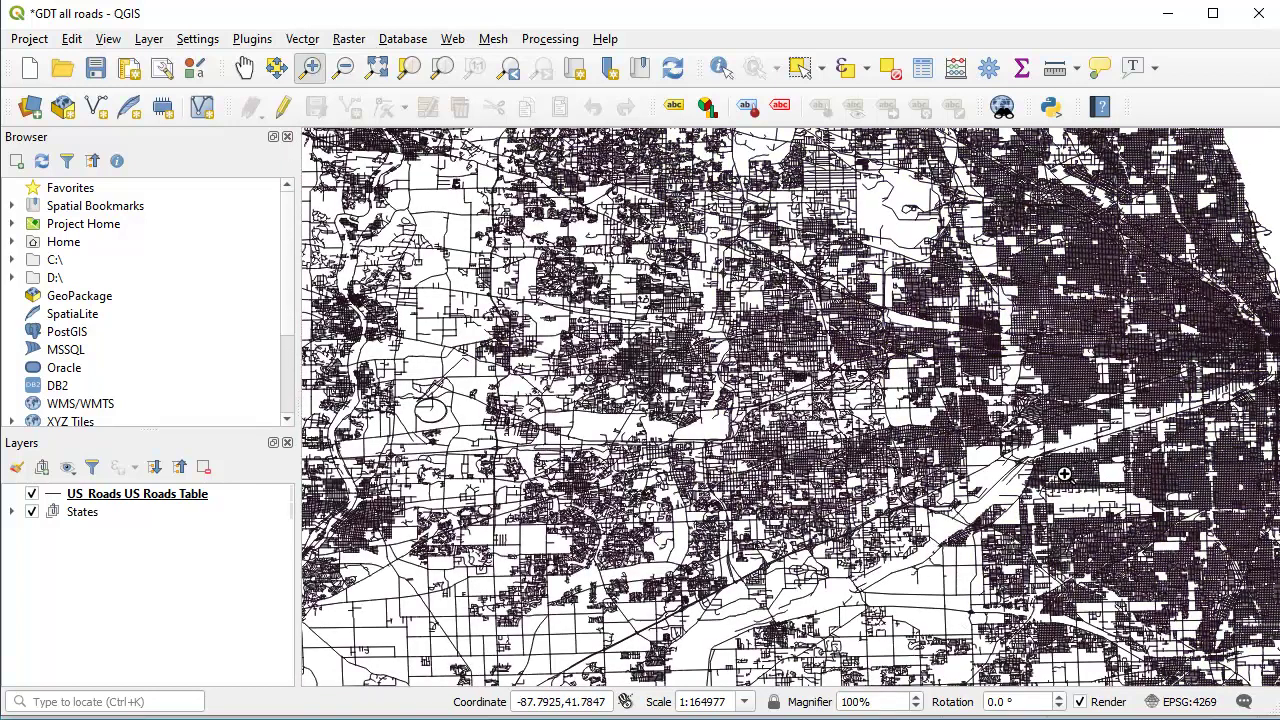
# Return to the Pan tool and zoom to the full US Roads layer extent.
pyautogui.click(244, 67)
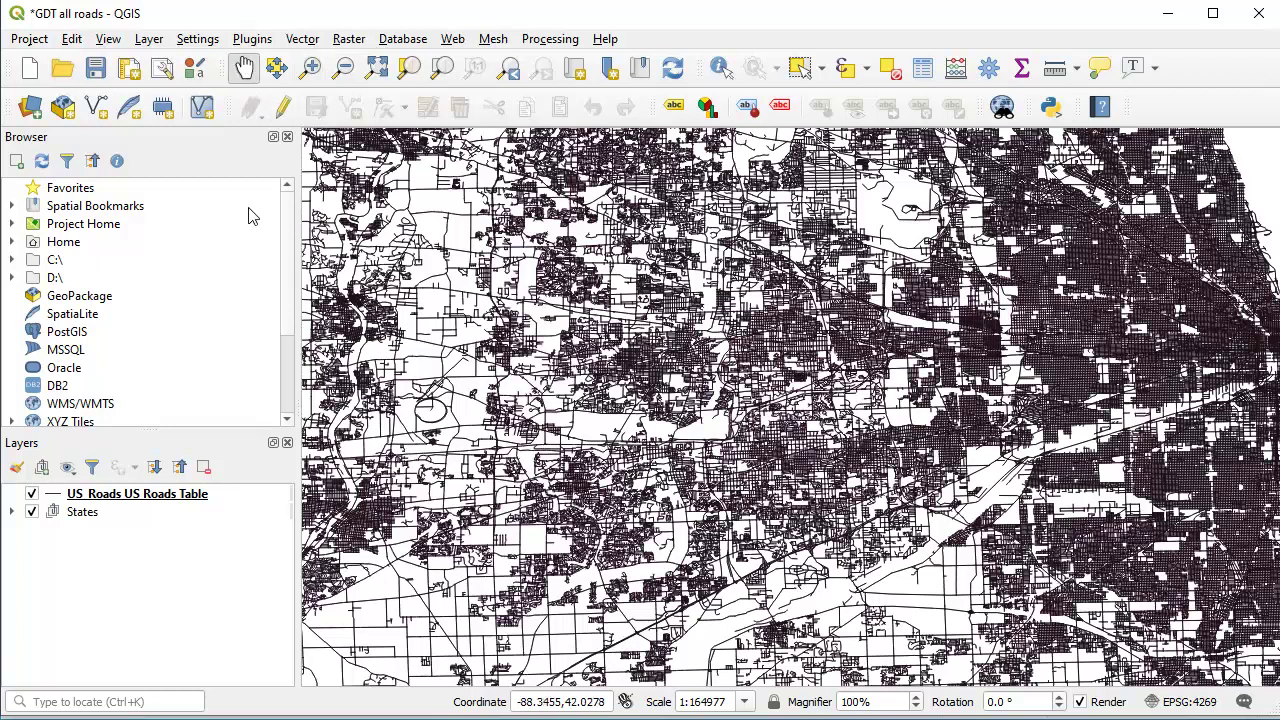
pyautogui.rightClick(146, 500)
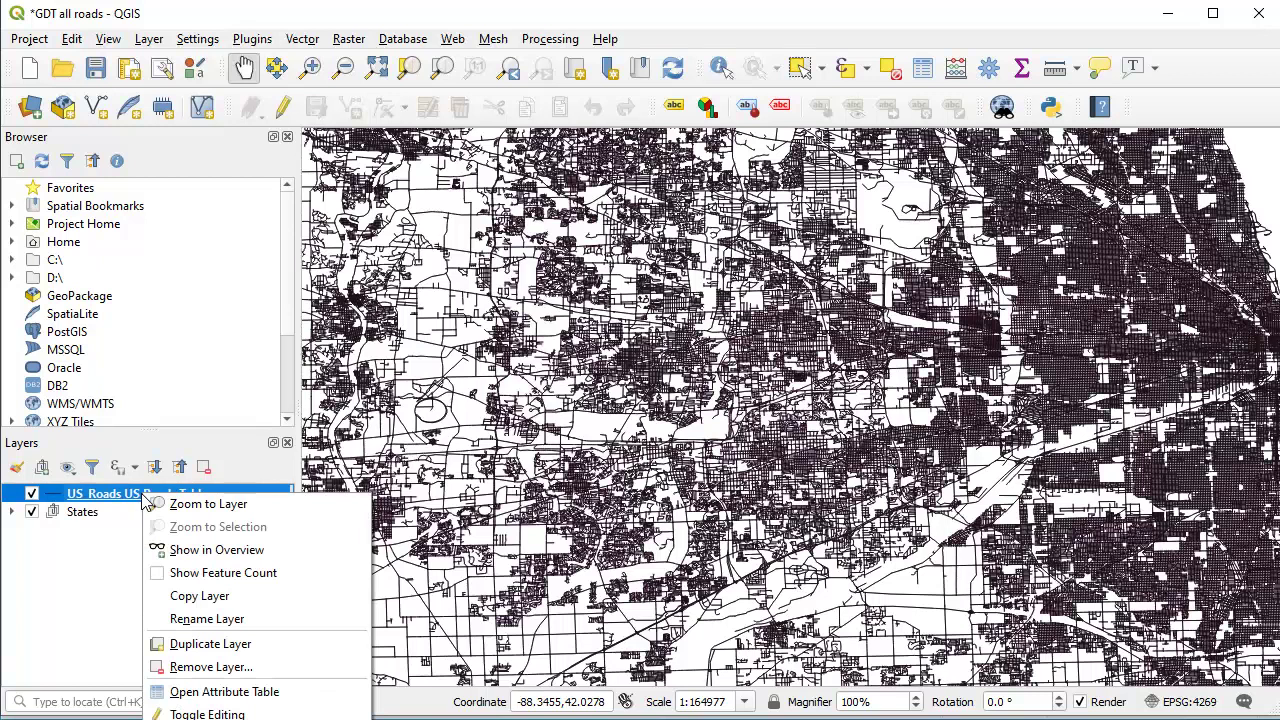
pyautogui.click(182, 504)
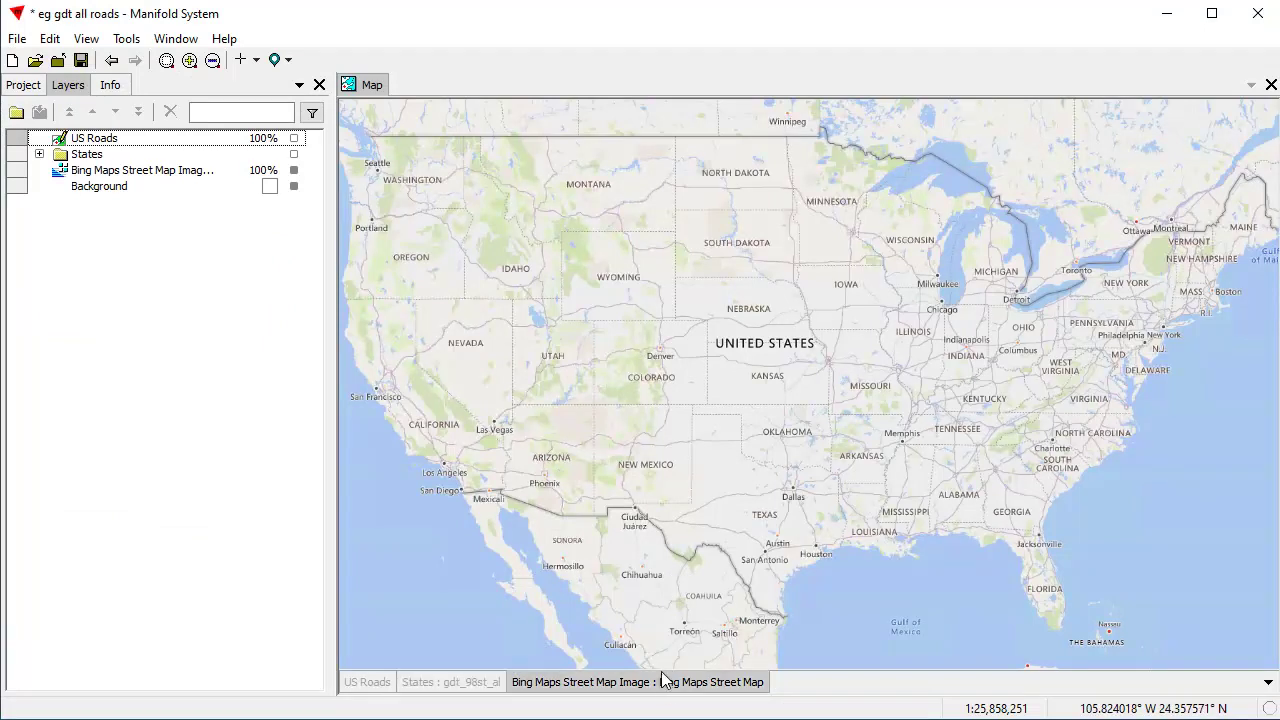
pyautogui.click(110, 85)
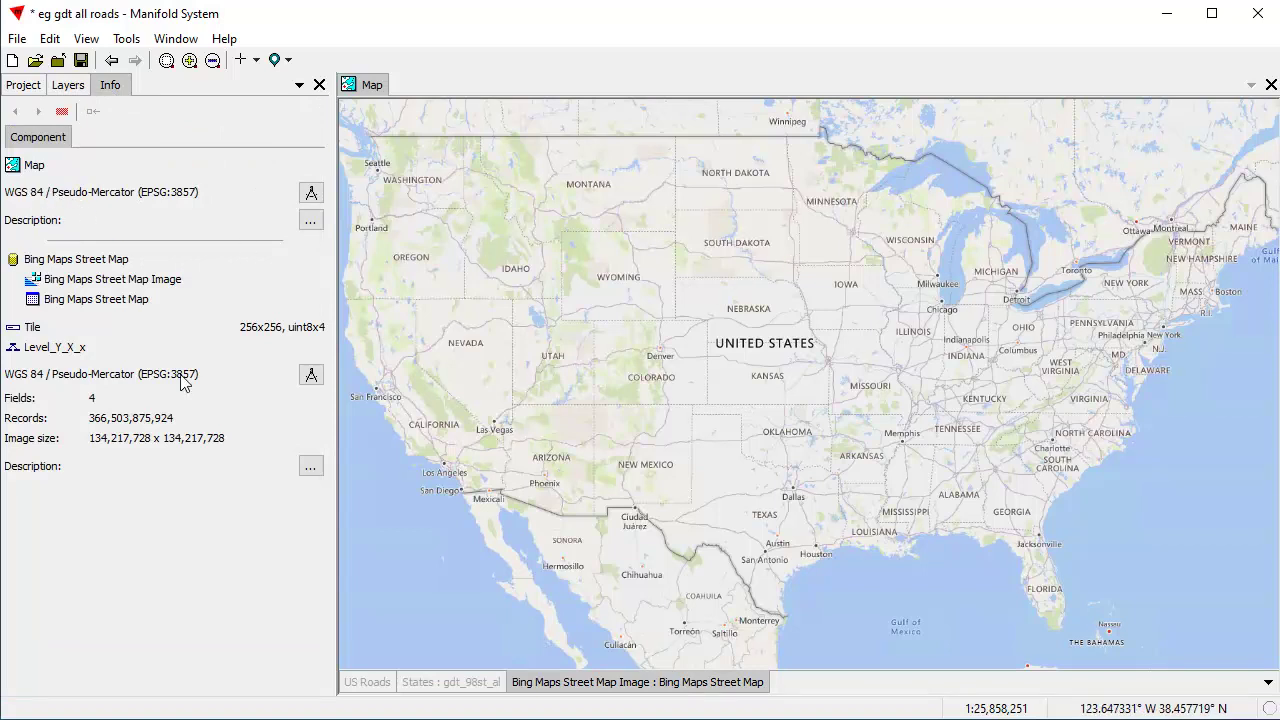
pyautogui.click(455, 683)
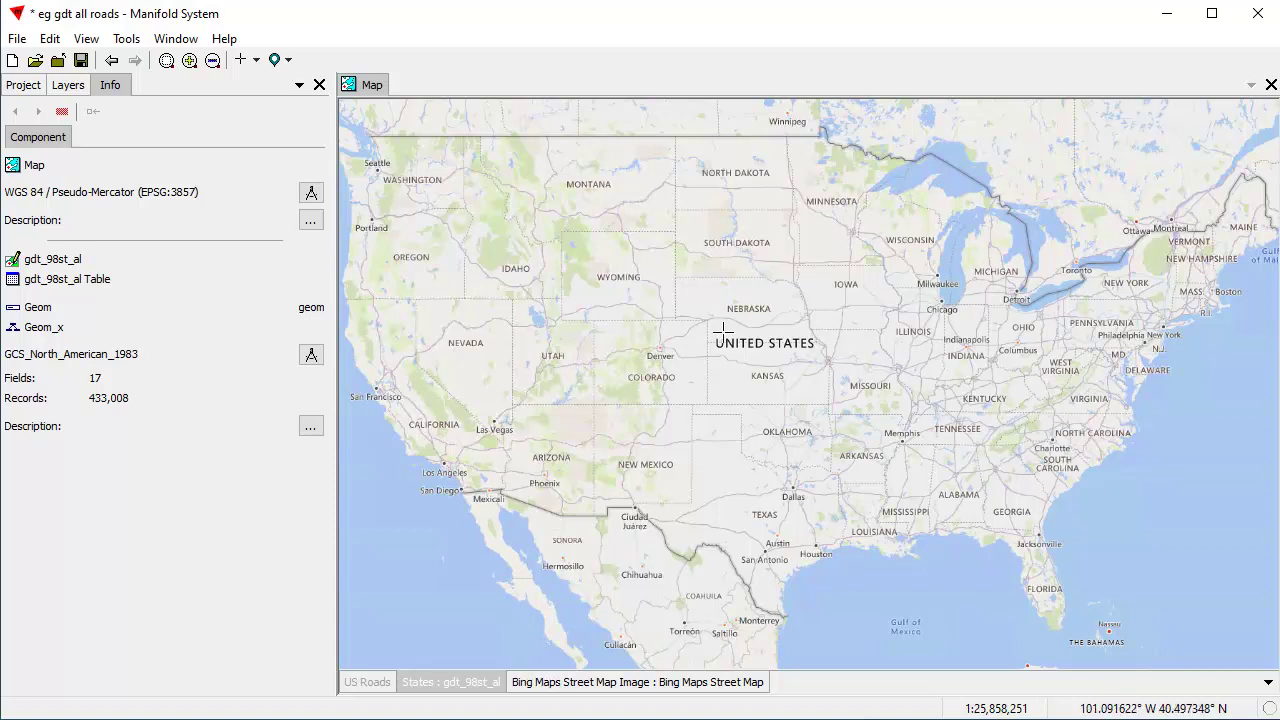
pyautogui.click(60, 87)
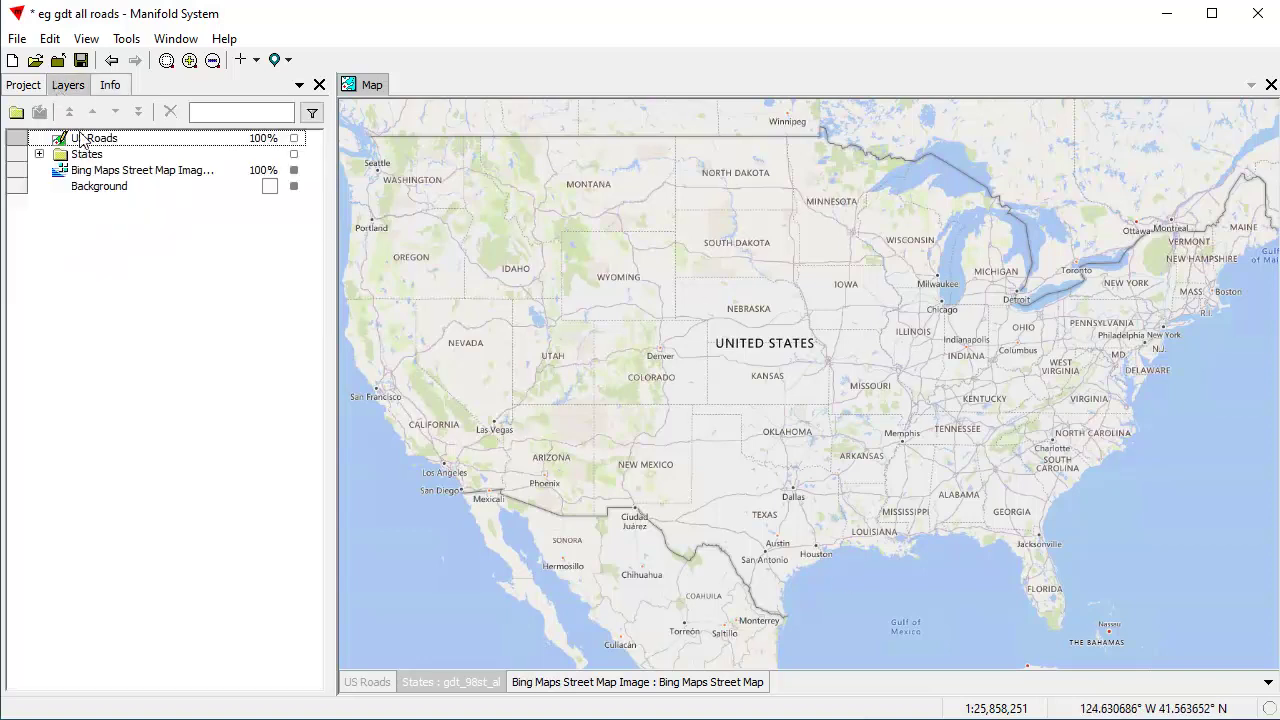
# Turn on the coloured States layer over the Bing basemap.
pyautogui.click(294, 154)
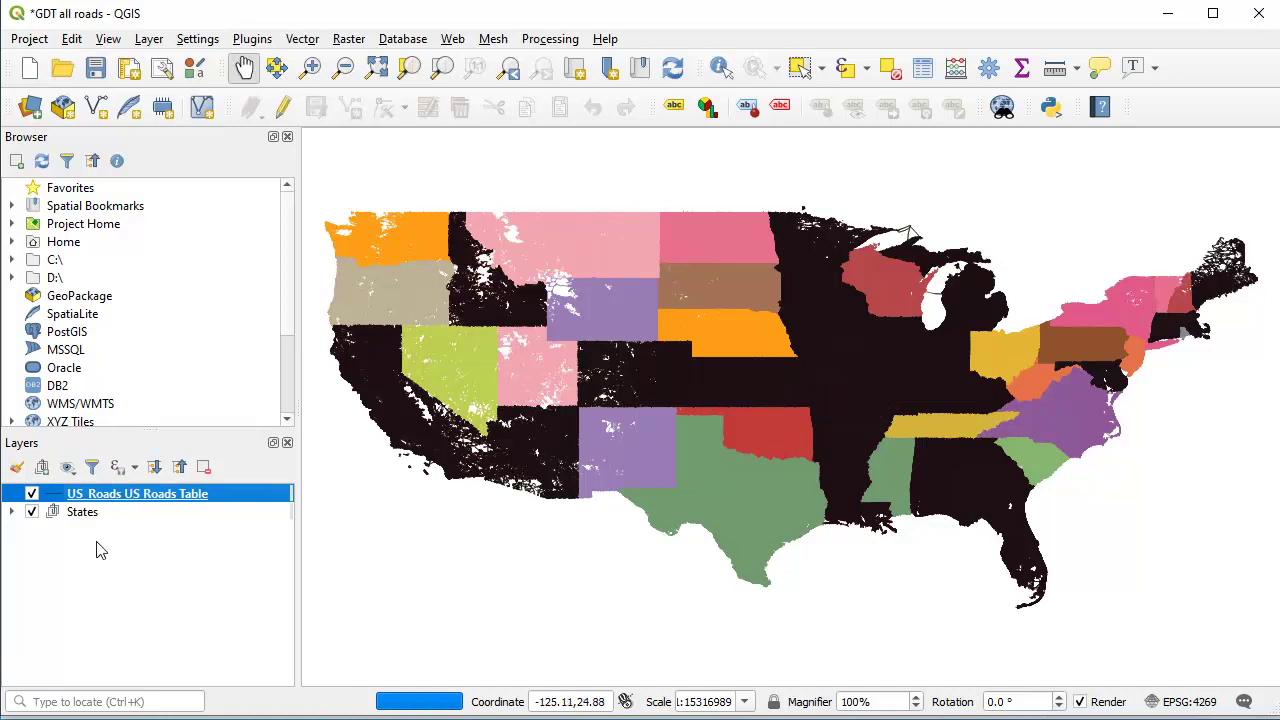
# Leave only the States layer visible and pan it three times to test redraw.
pyautogui.click(31, 511)
pyautogui.click(31, 493)
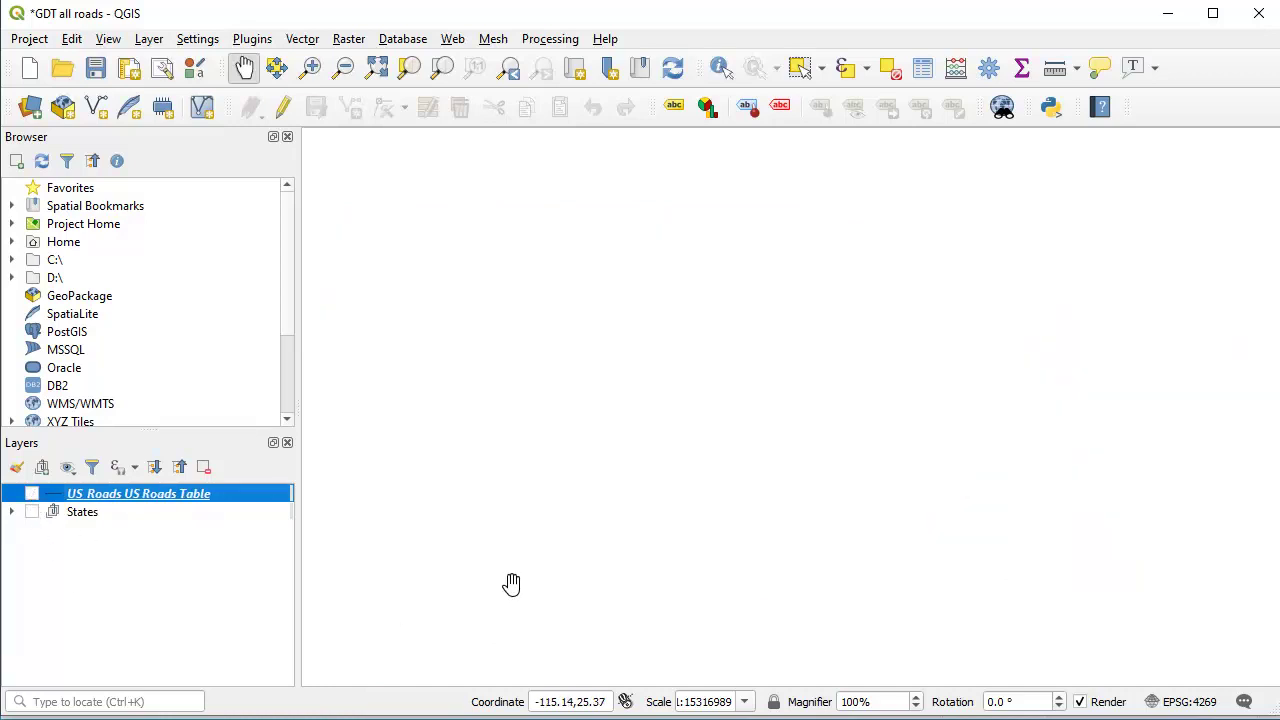
pyautogui.click(31, 511)
pyautogui.moveTo(897, 363); pyautogui.dragTo(703, 506)
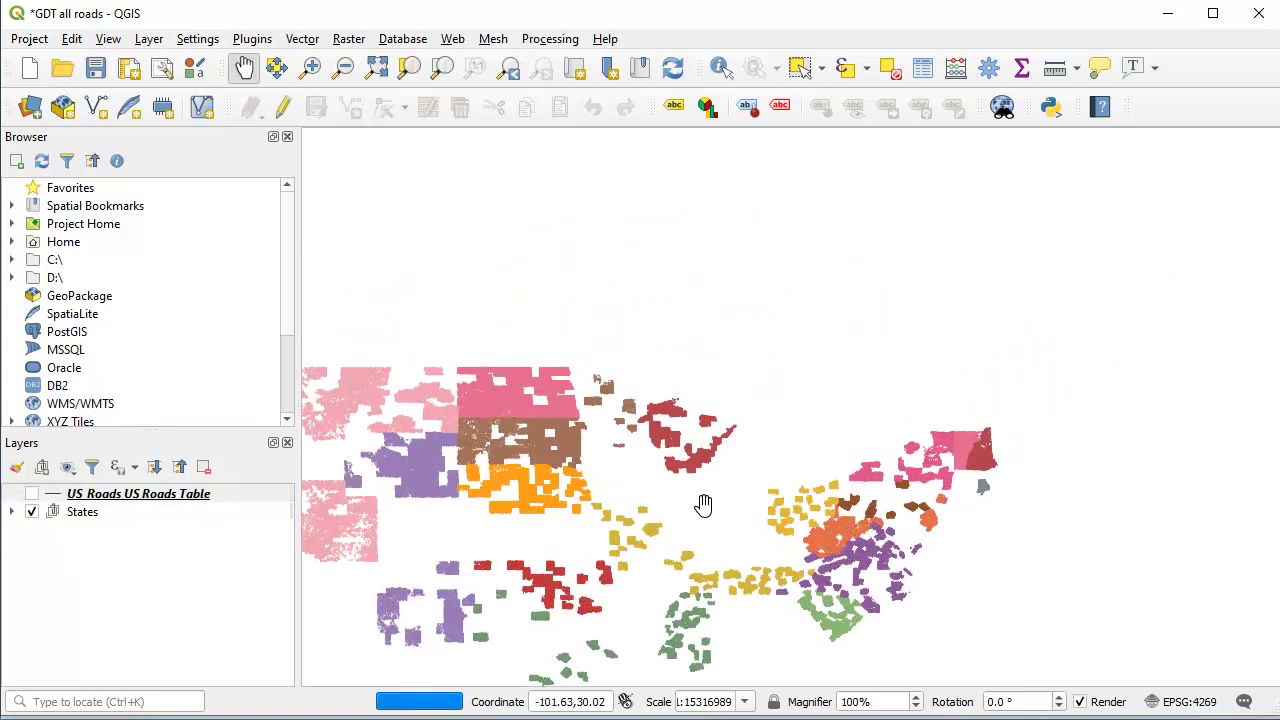
pyautogui.moveTo(586, 494); pyautogui.dragTo(772, 412)
pyautogui.moveTo(694, 486); pyautogui.dragTo(757, 363)
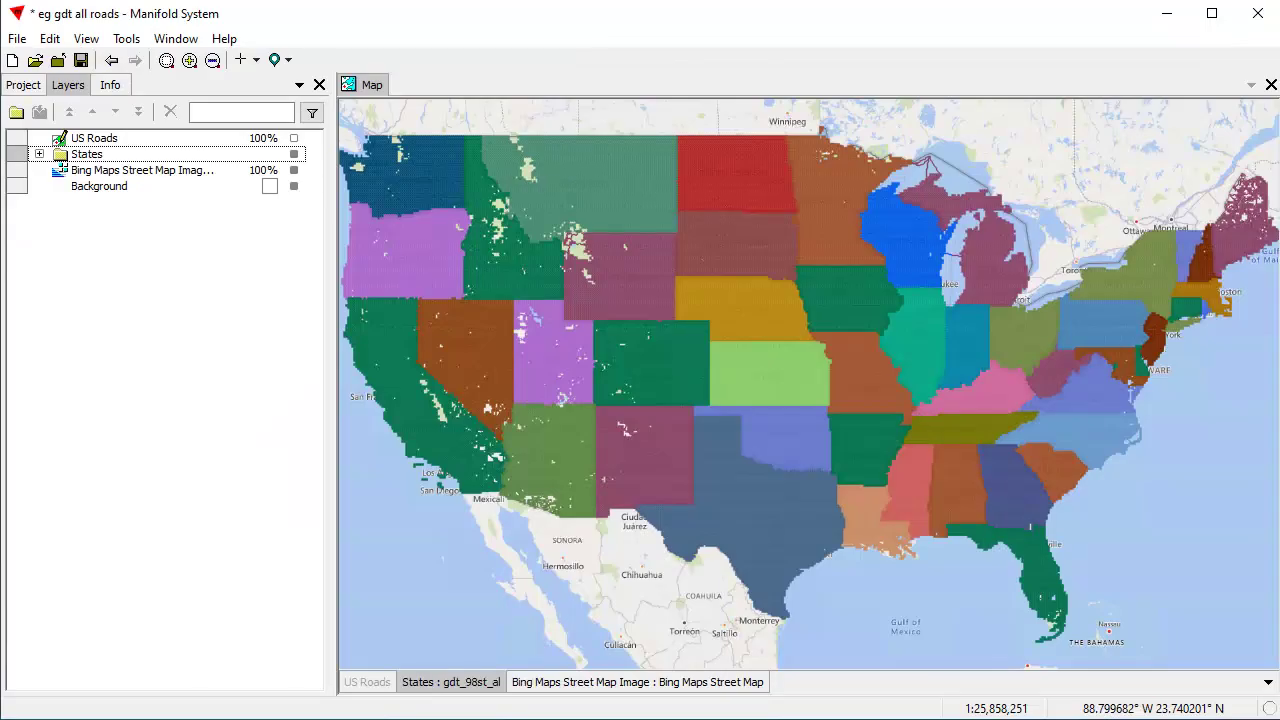
# Hide the coloured States layer and turn on the US Roads layer.
pyautogui.click(294, 153)
pyautogui.click(294, 138)
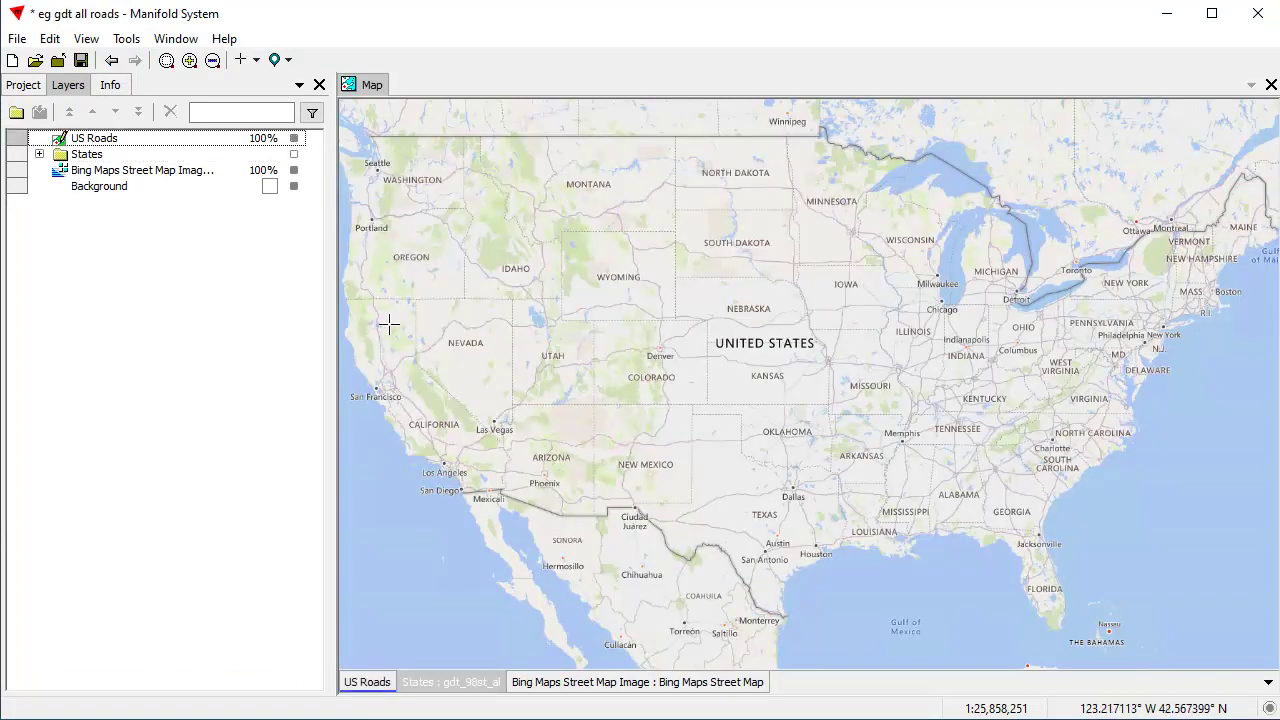